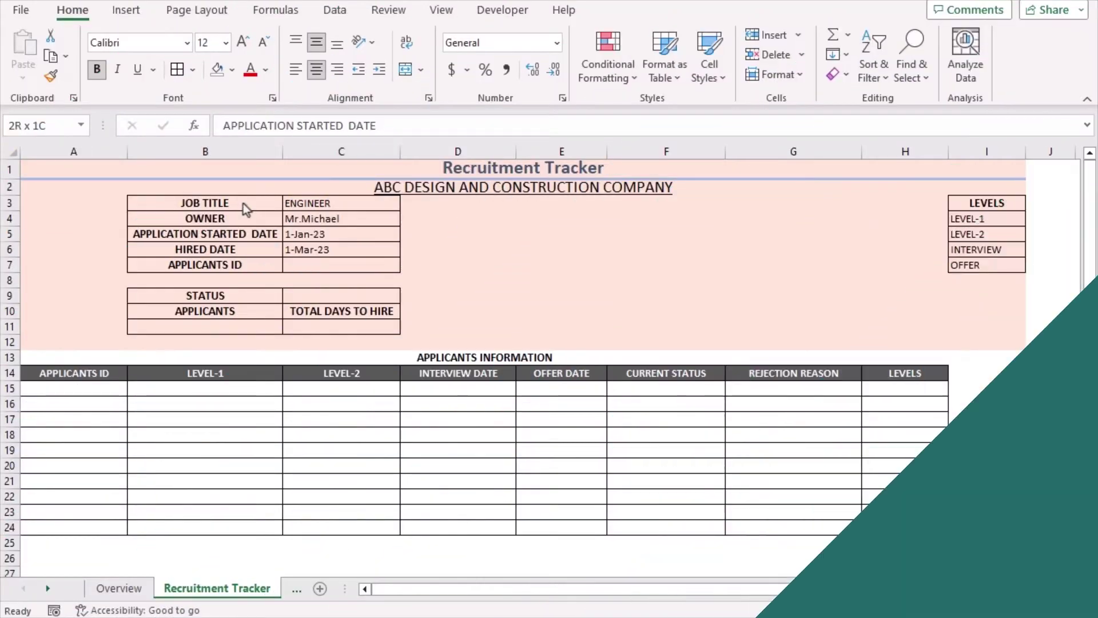
# Step: Review the tracker's header cells, the empty C7 cell and the applicants table header row
pyautogui.click(242, 203)
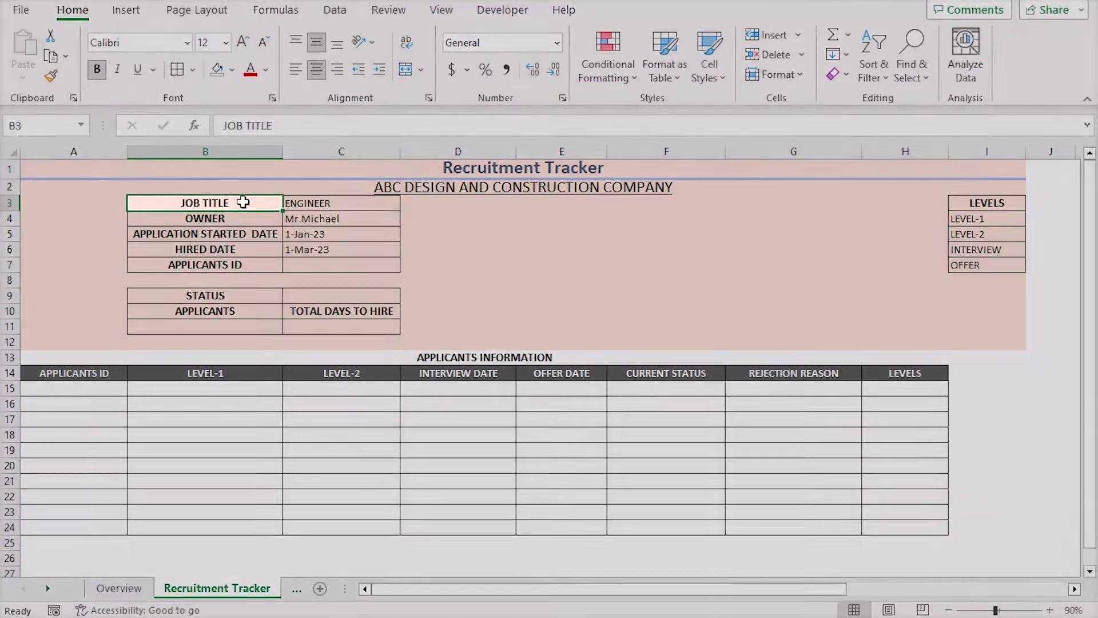
pyautogui.click(243, 218)
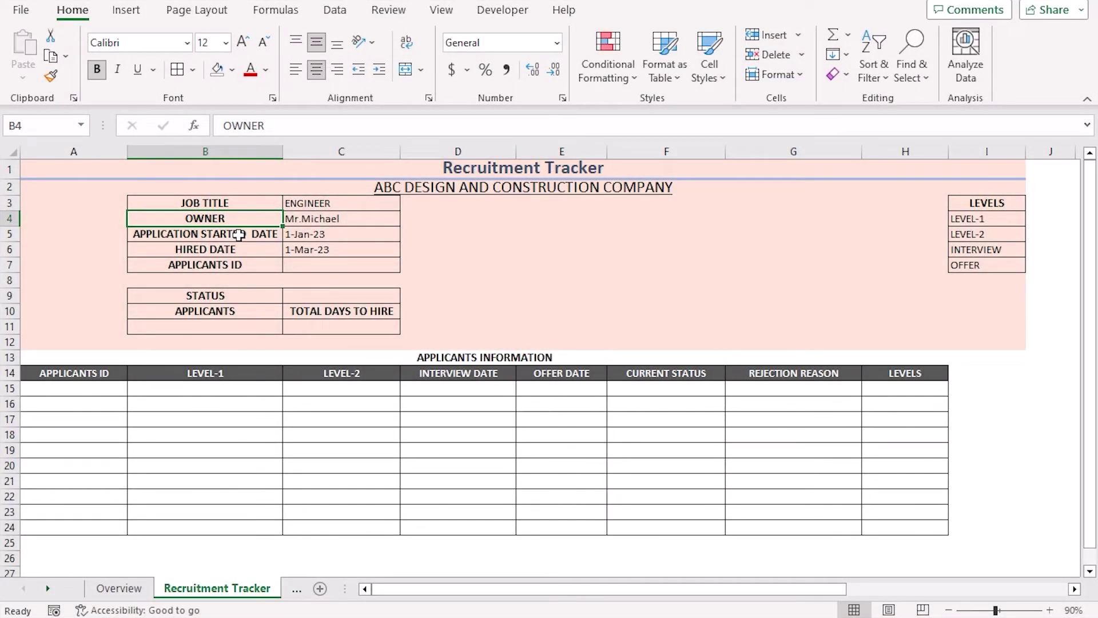
pyautogui.click(238, 234)
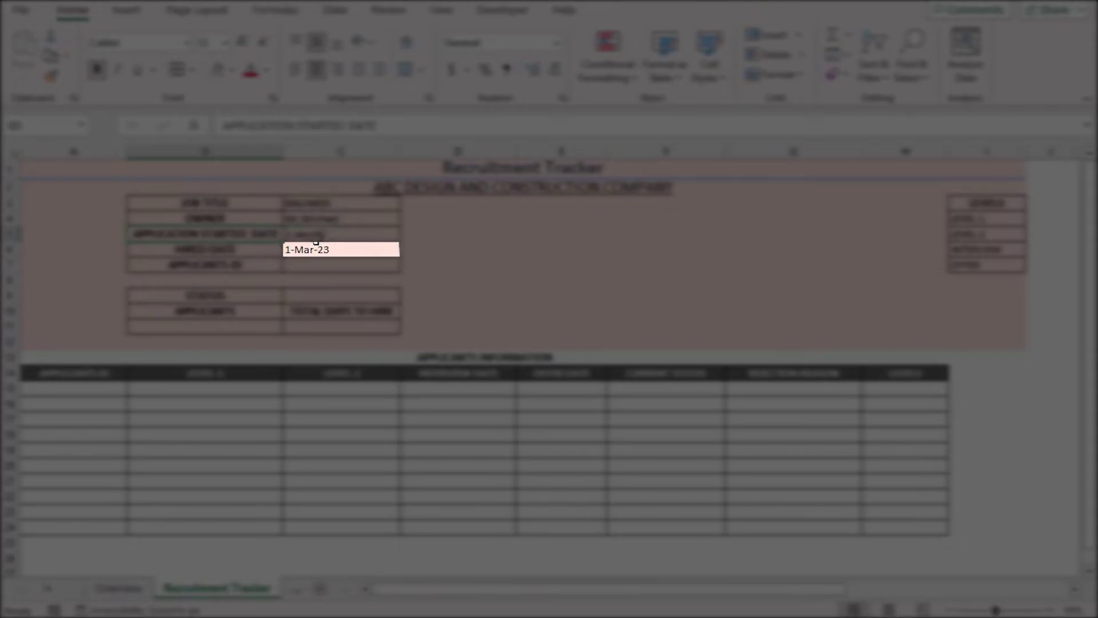
pyautogui.click(334, 249)
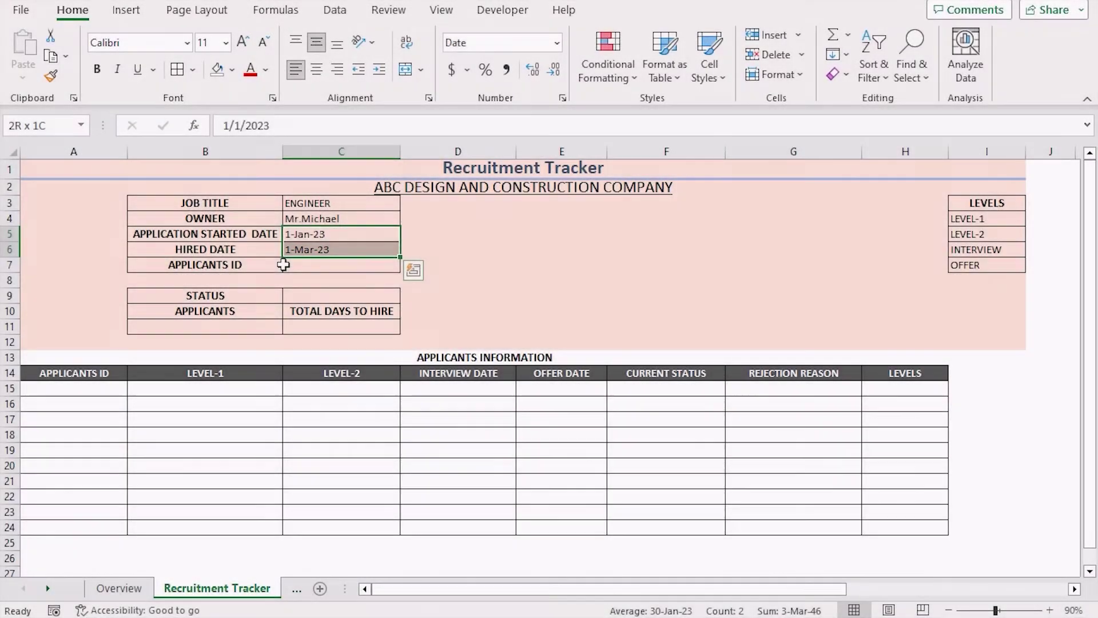
pyautogui.click(289, 264)
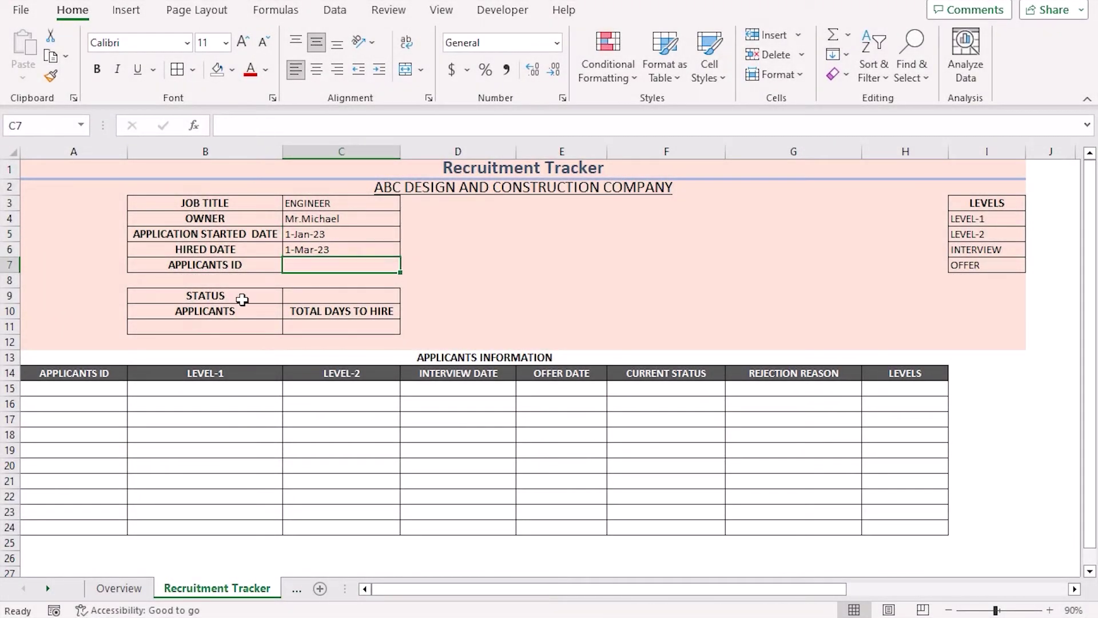
pyautogui.click(115, 374)
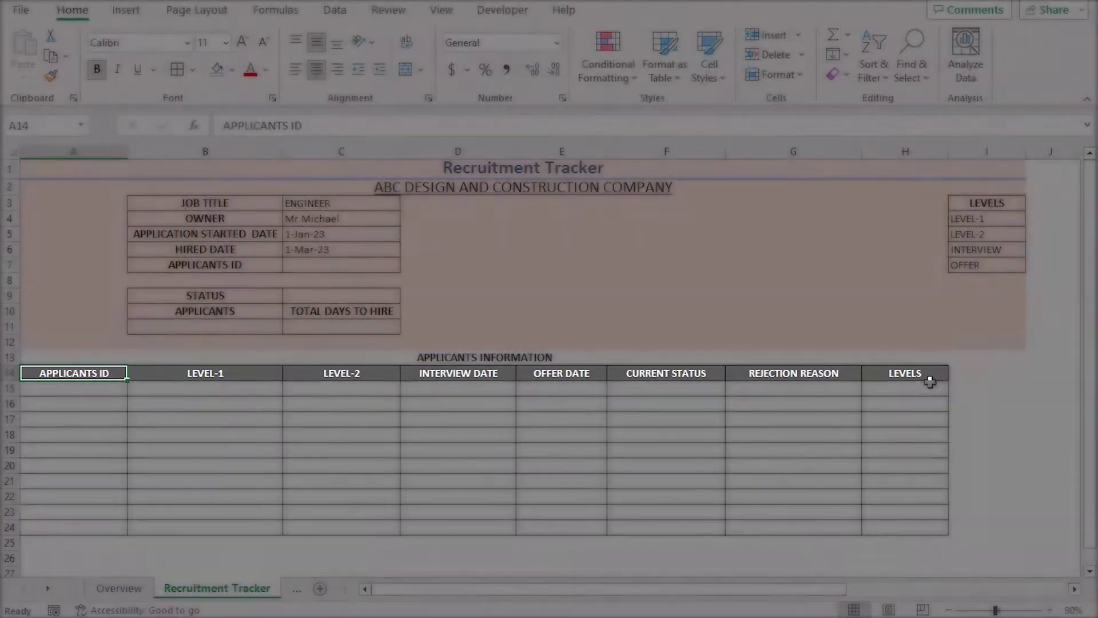
pyautogui.keyDown('shift'); pyautogui.click(926, 375); pyautogui.keyUp('shift')
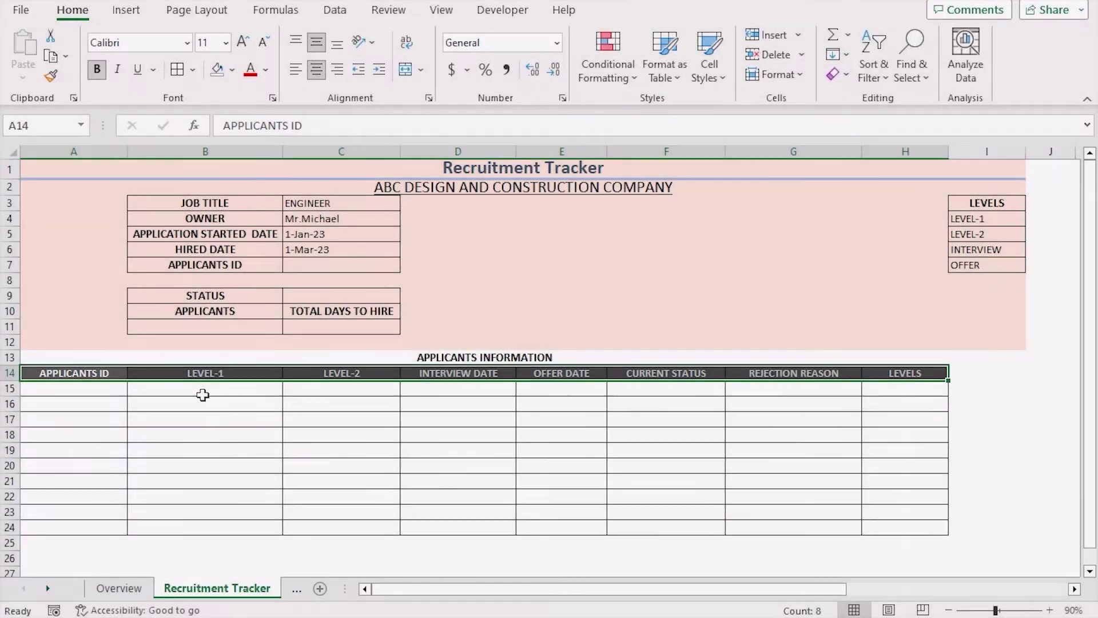
# Step: Paste the ten applicant records (IDs 3301–3310) at A15 and select A14:H24
pyautogui.click(108, 393)
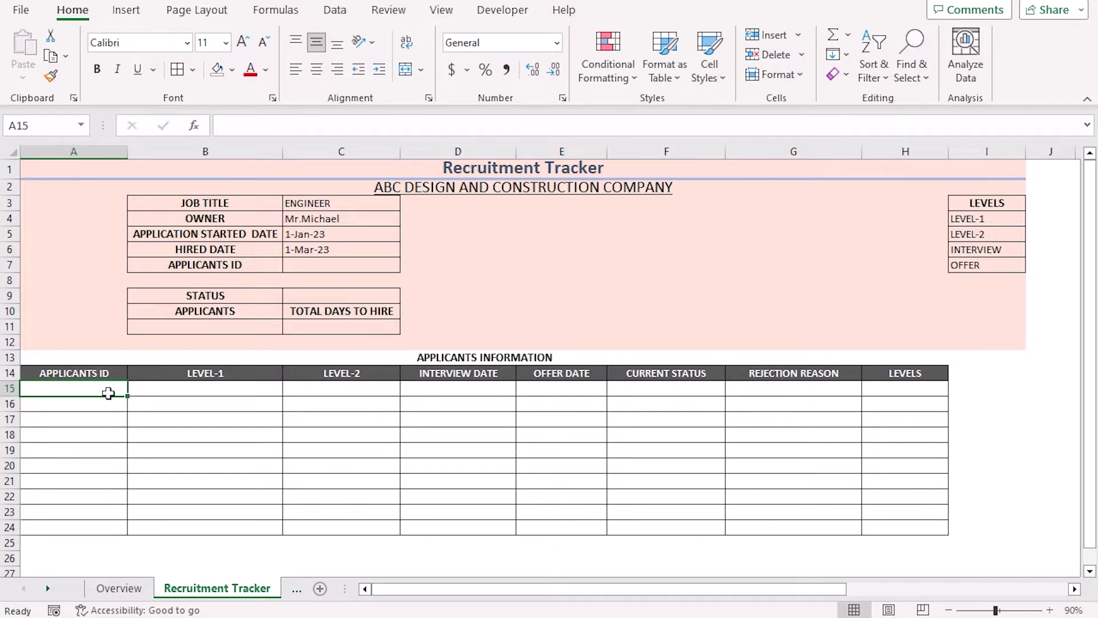
pyautogui.hotkey('ctrl', 'v')
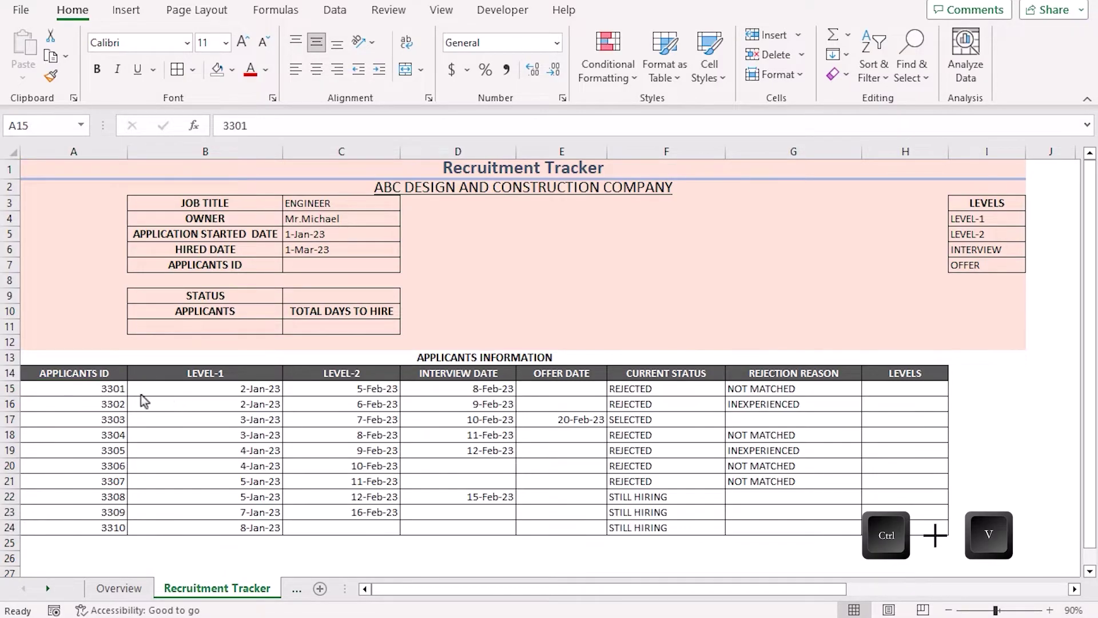
pyautogui.click(110, 389)
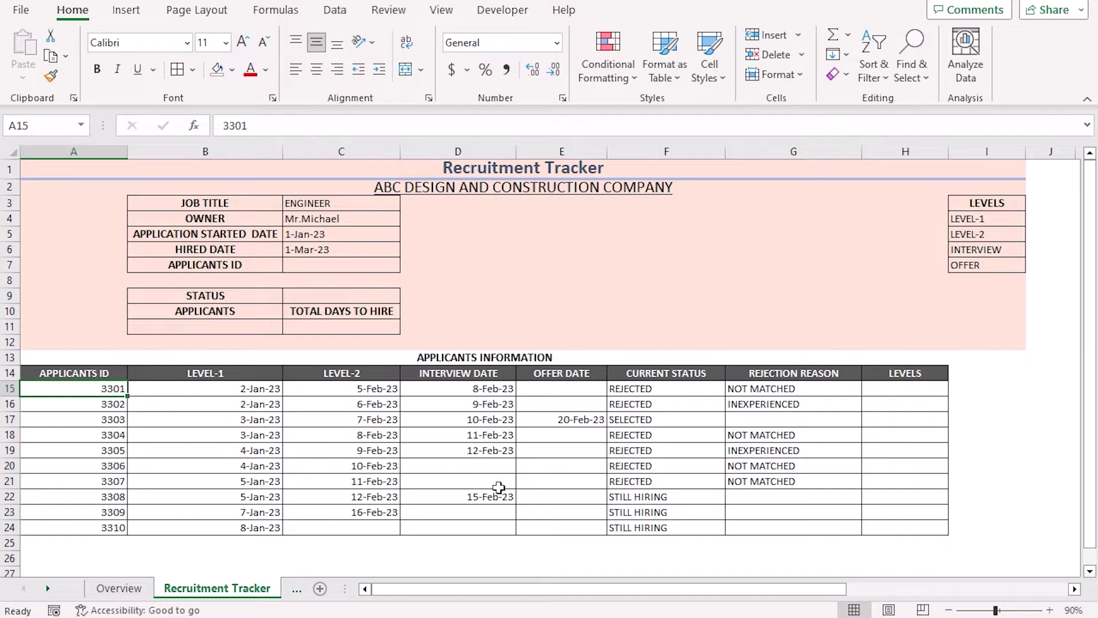
pyautogui.click(83, 374)
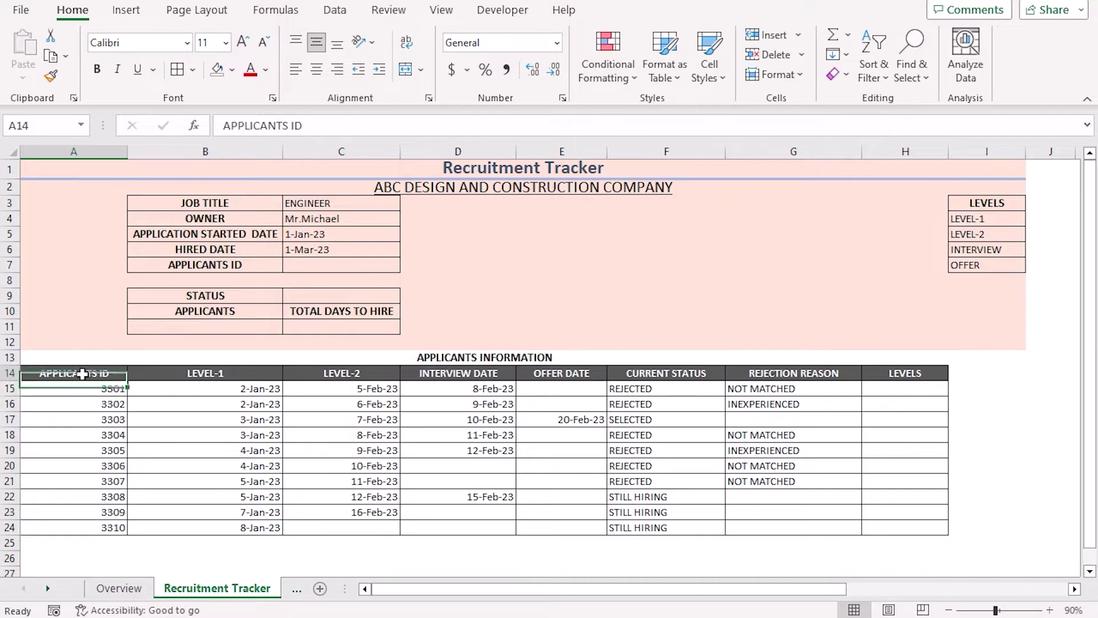
pyautogui.keyDown('shift'); pyautogui.click(909, 525); pyautogui.keyUp('shift')
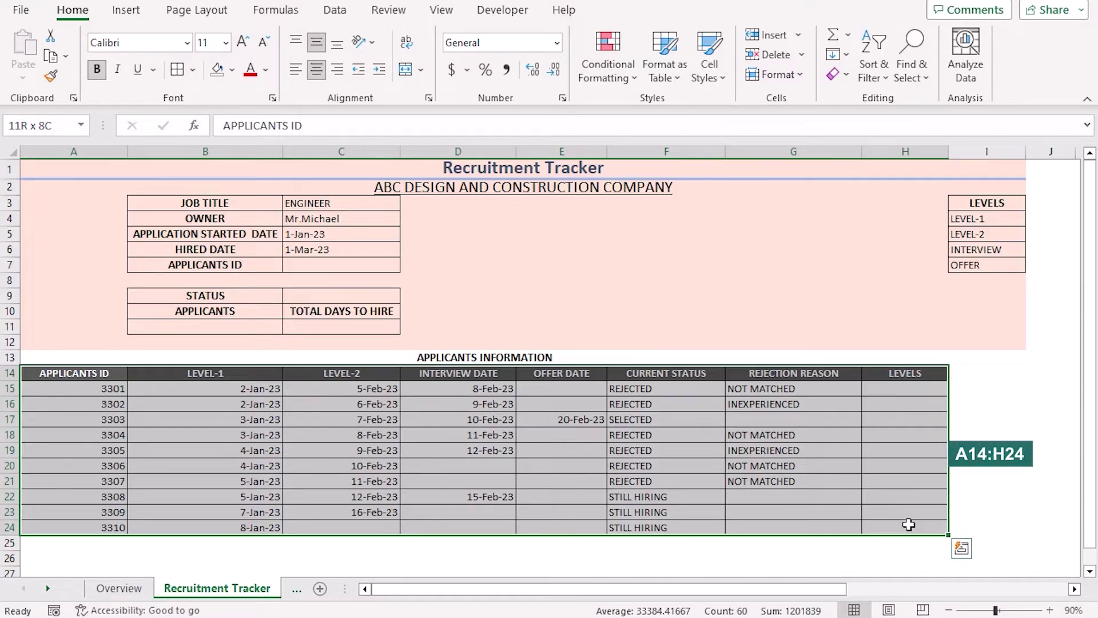
# Step: Convert A14:H24 into a table with headers and rename it from Table7 to Appli_info
pyautogui.hotkey('ctrl', 't')
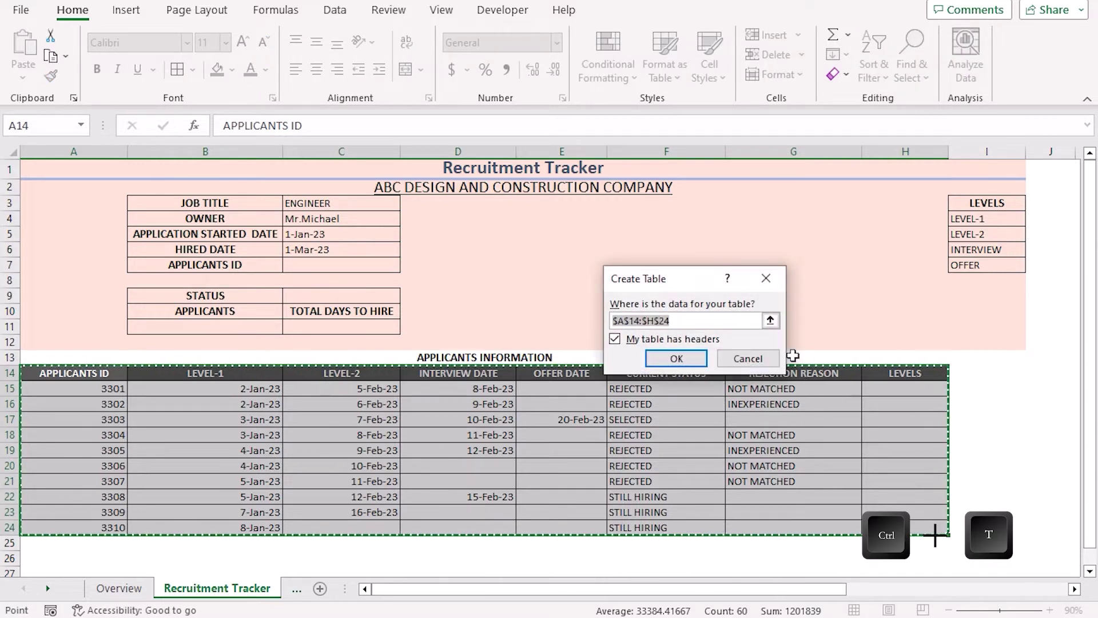
pyautogui.moveTo(687, 264); pyautogui.dragTo(684, 247)
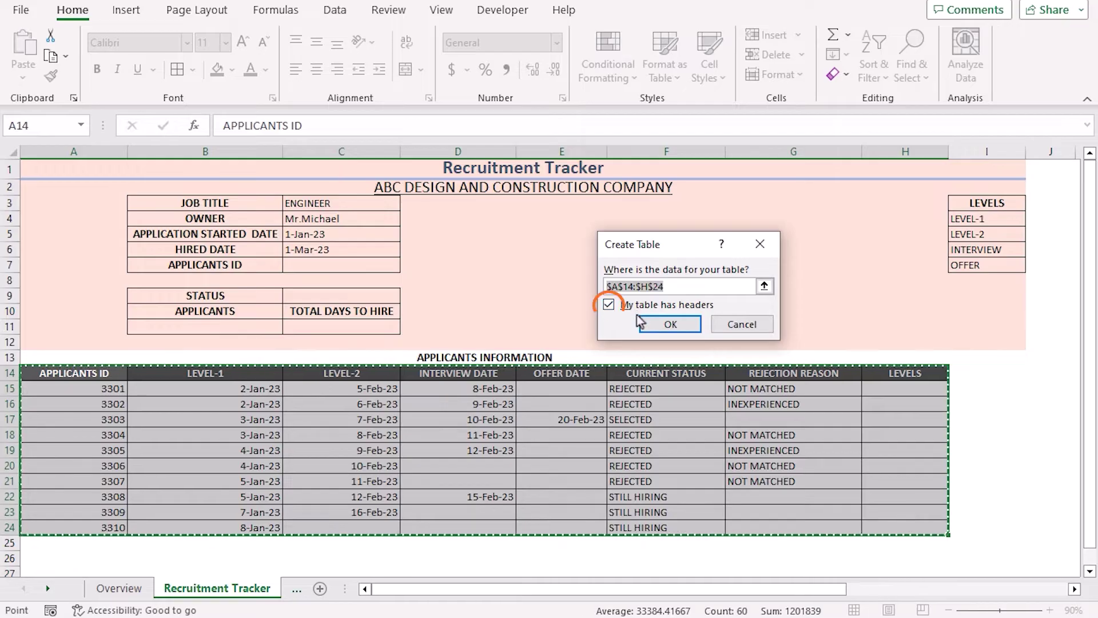
pyautogui.click(690, 323)
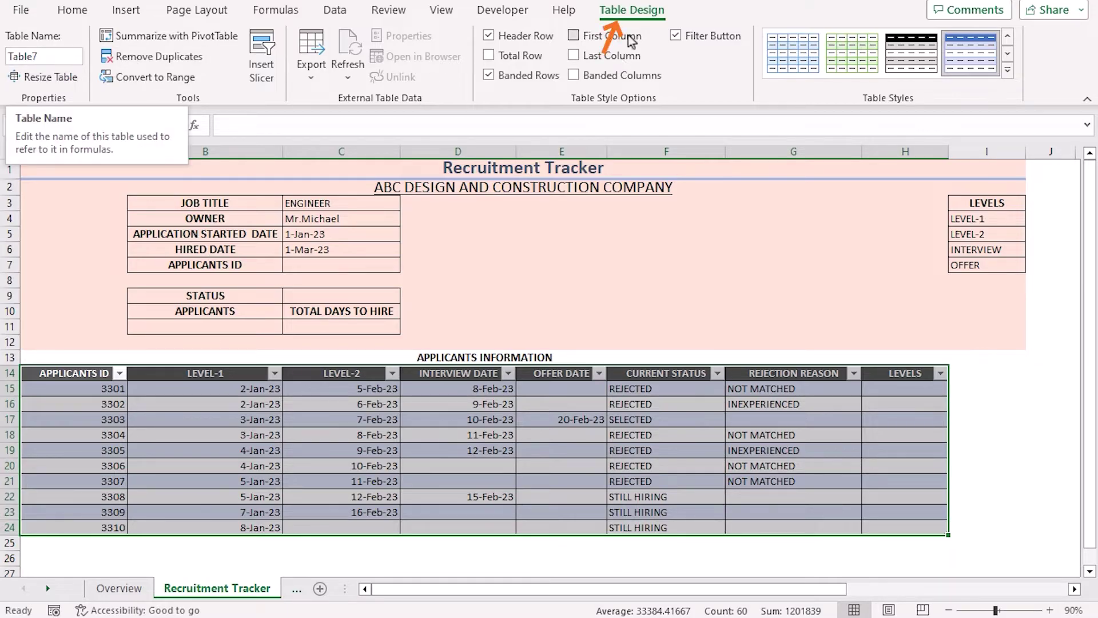
pyautogui.moveTo(46, 56); pyautogui.dragTo(17, 57)
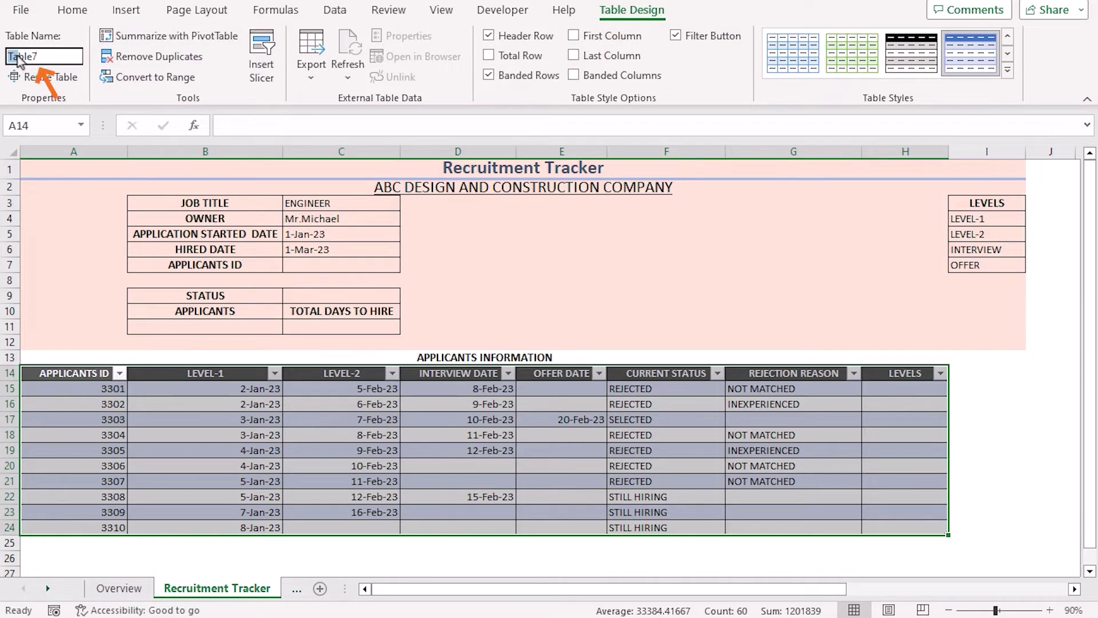
pyautogui.press('BackSpace')
pyautogui.press('Return')
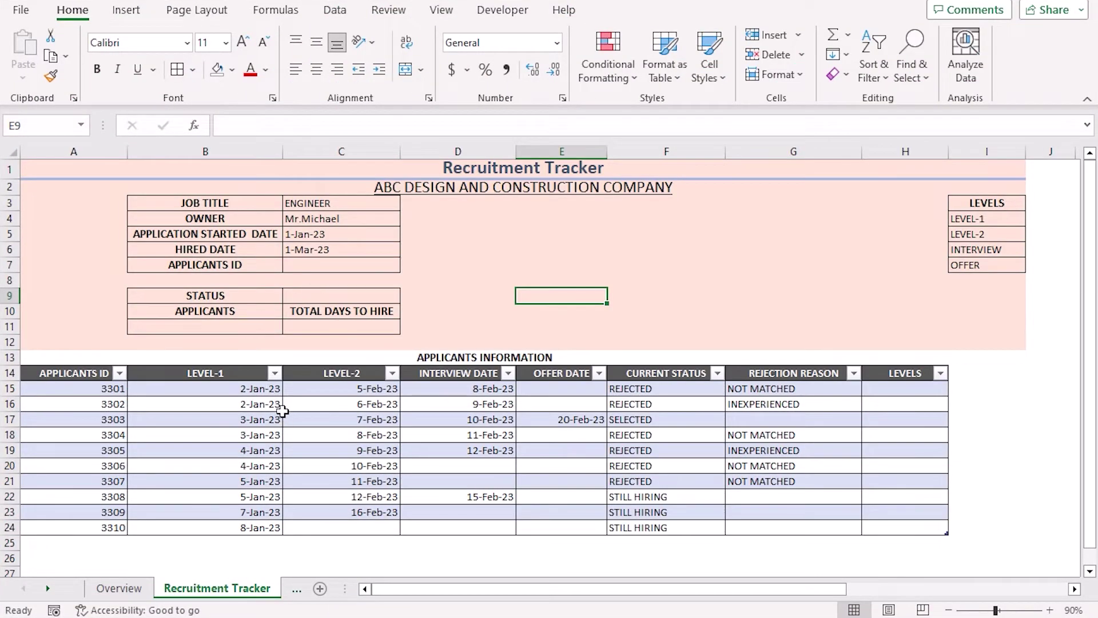
pyautogui.click(238, 268)
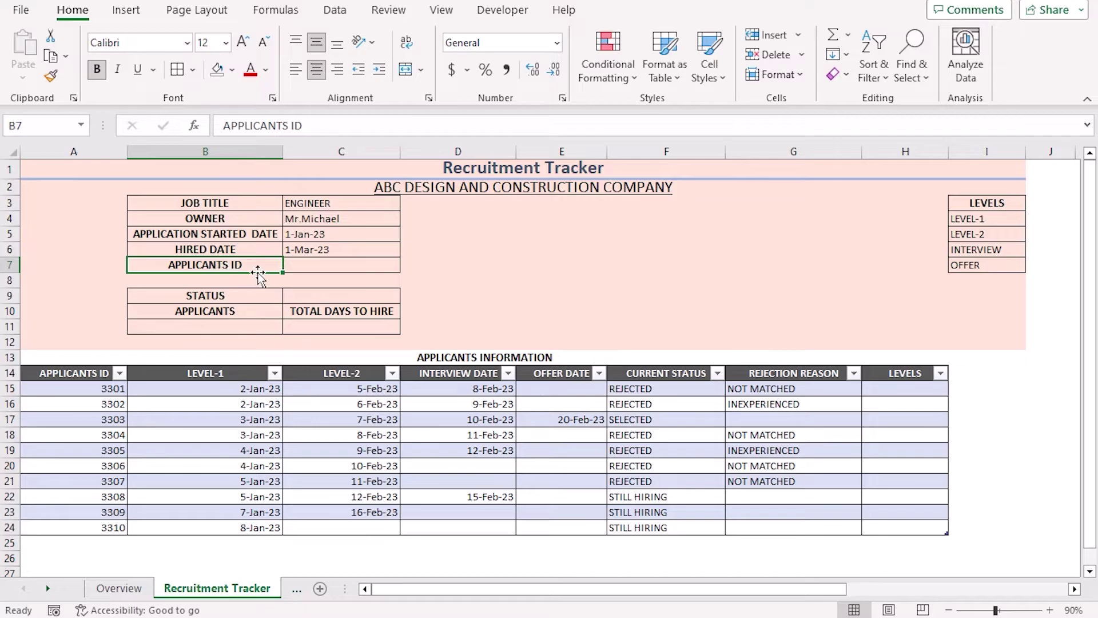
# Step: Give C7 a list validation sourced from the IDs in A15:A24 and pick applicant 3304
pyautogui.click(300, 268)
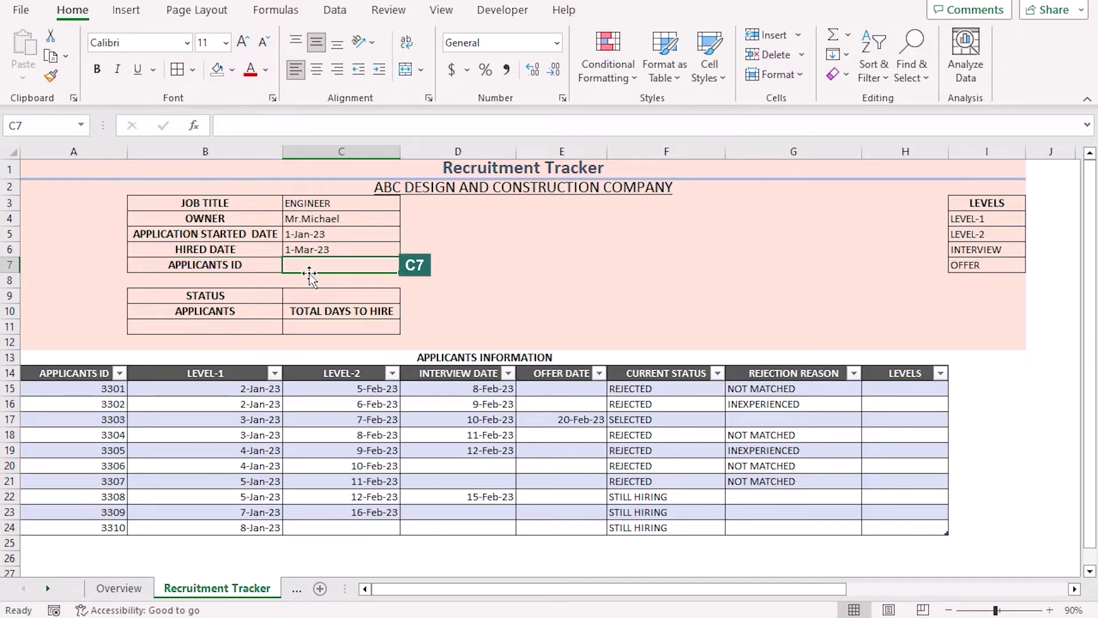
pyautogui.click(336, 12)
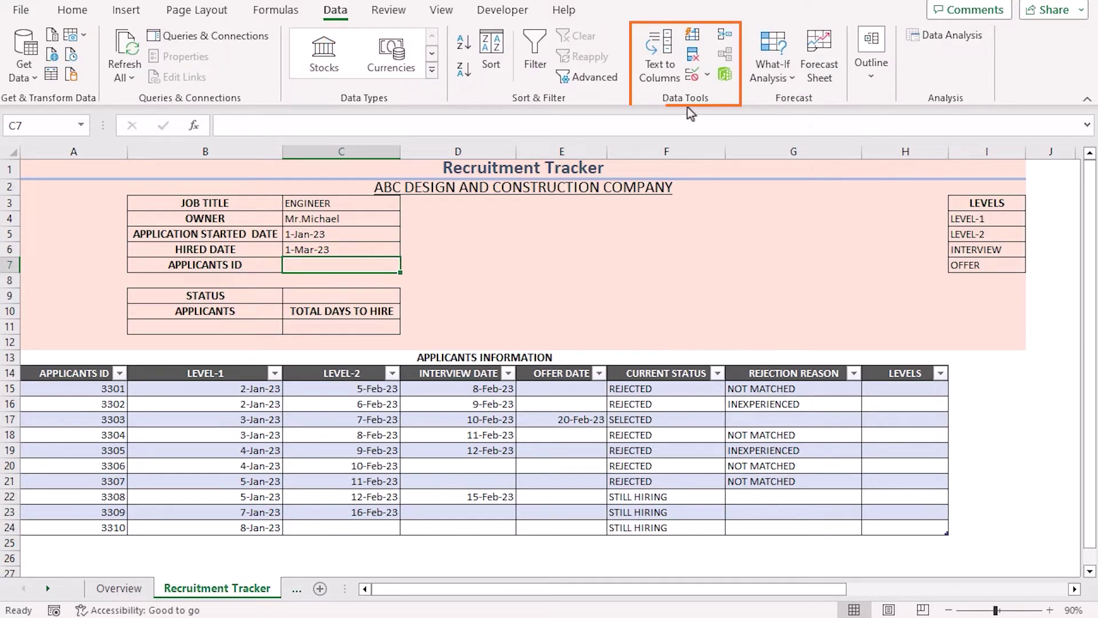
pyautogui.click(699, 80)
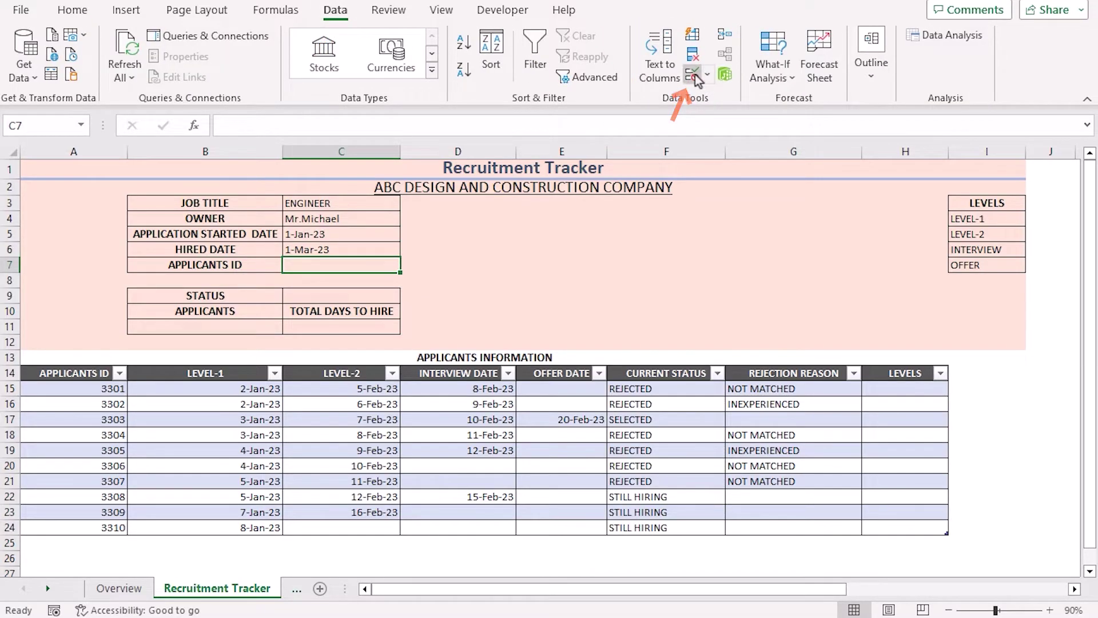
pyautogui.moveTo(667, 125); pyautogui.dragTo(770, 214)
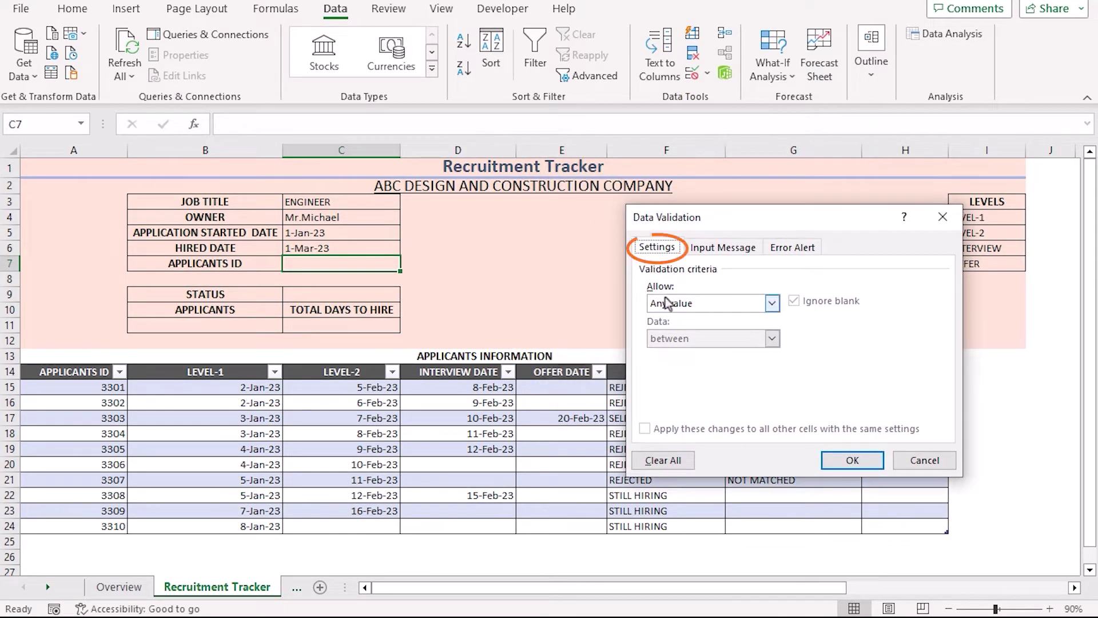
pyautogui.click(772, 303)
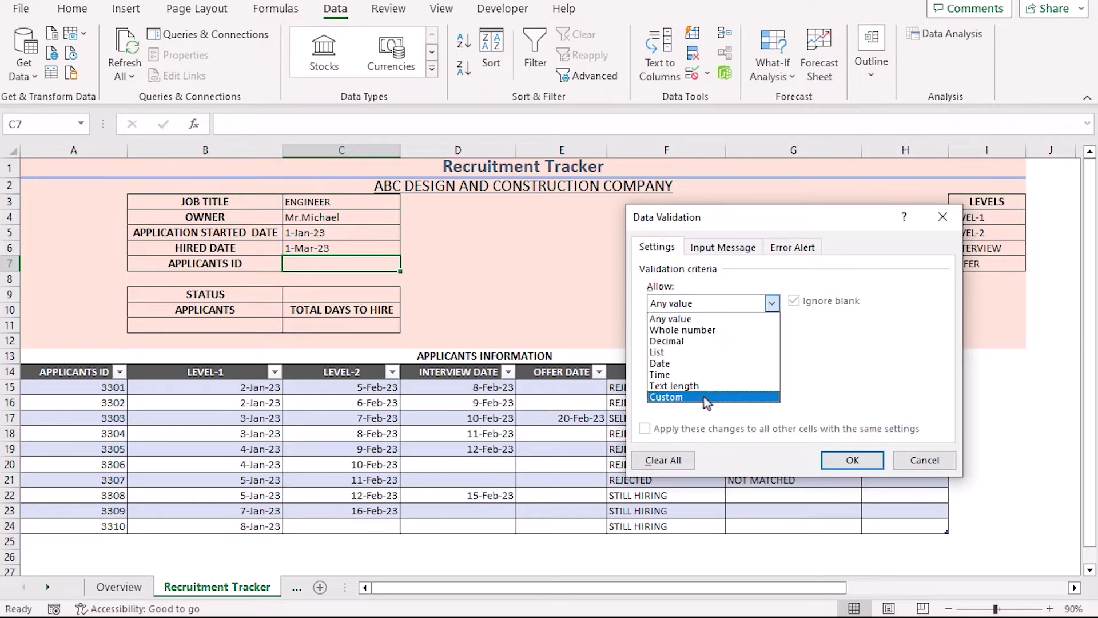
pyautogui.click(697, 352)
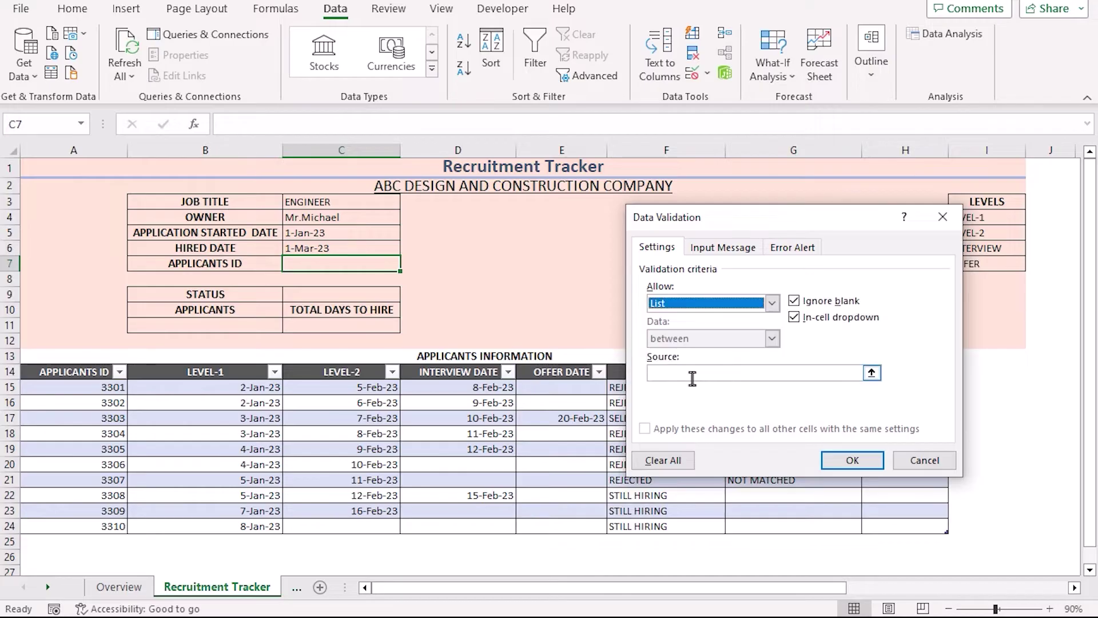
pyautogui.click(692, 377)
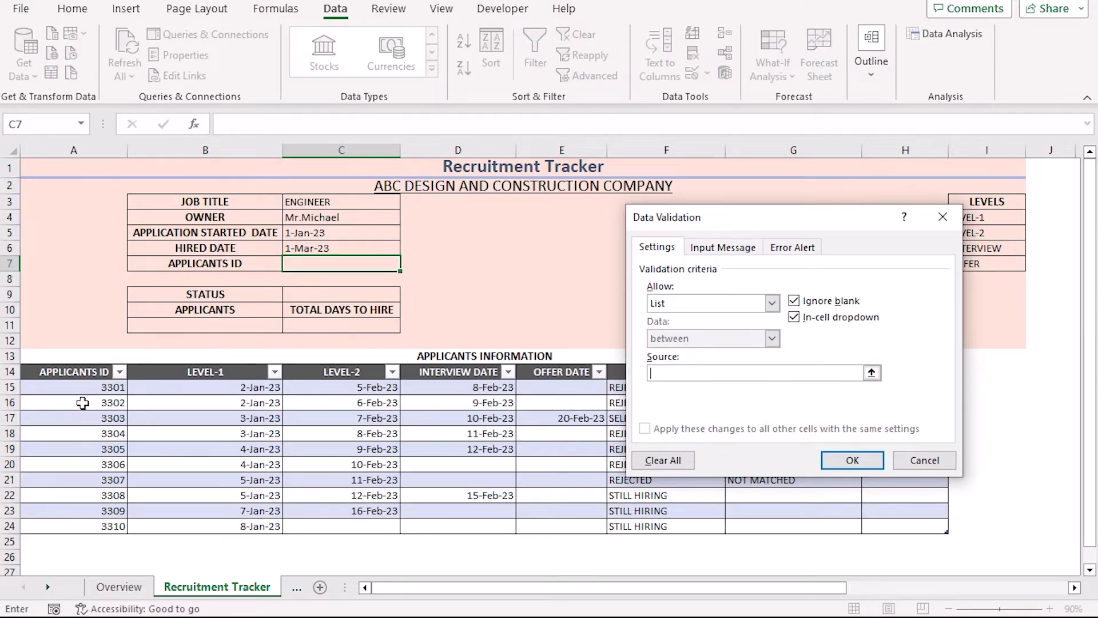
pyautogui.moveTo(80, 390); pyautogui.dragTo(88, 525)
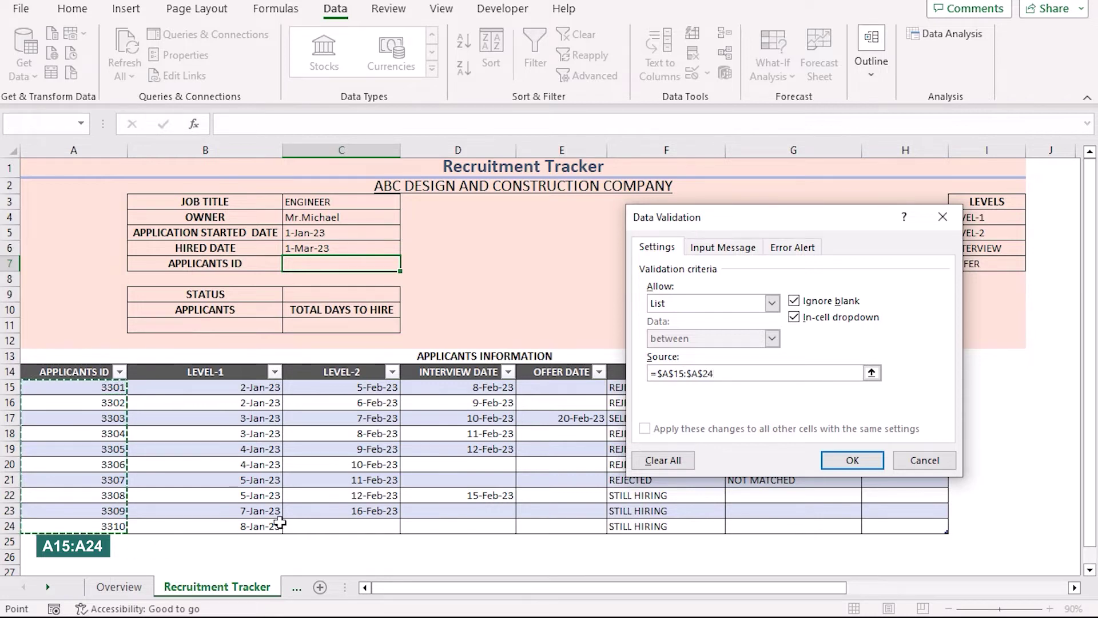
pyautogui.click(860, 466)
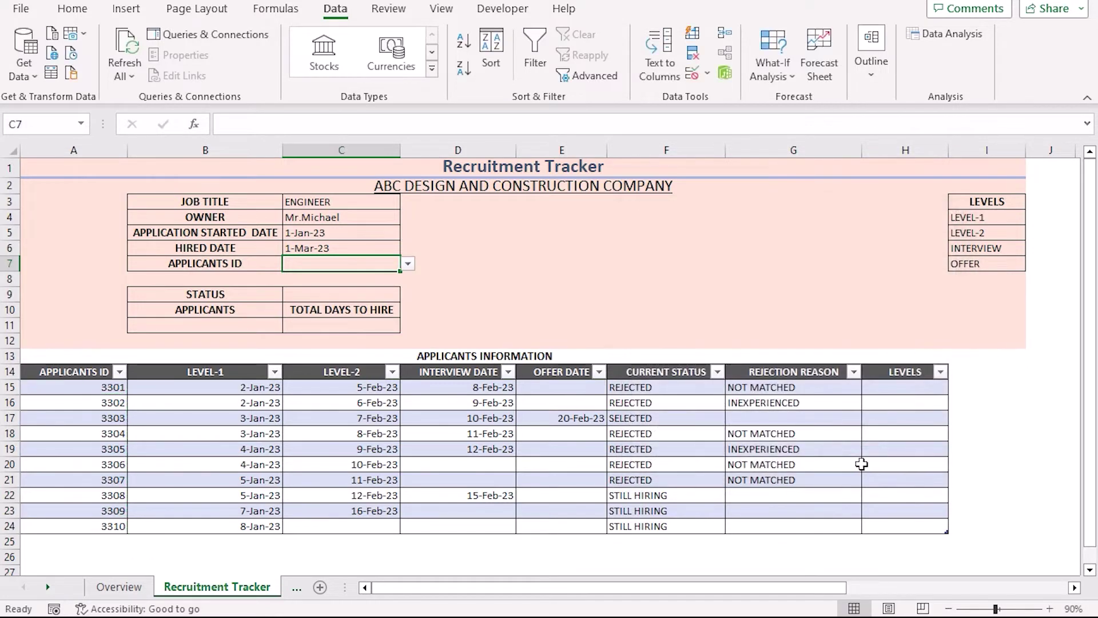
pyautogui.click(407, 265)
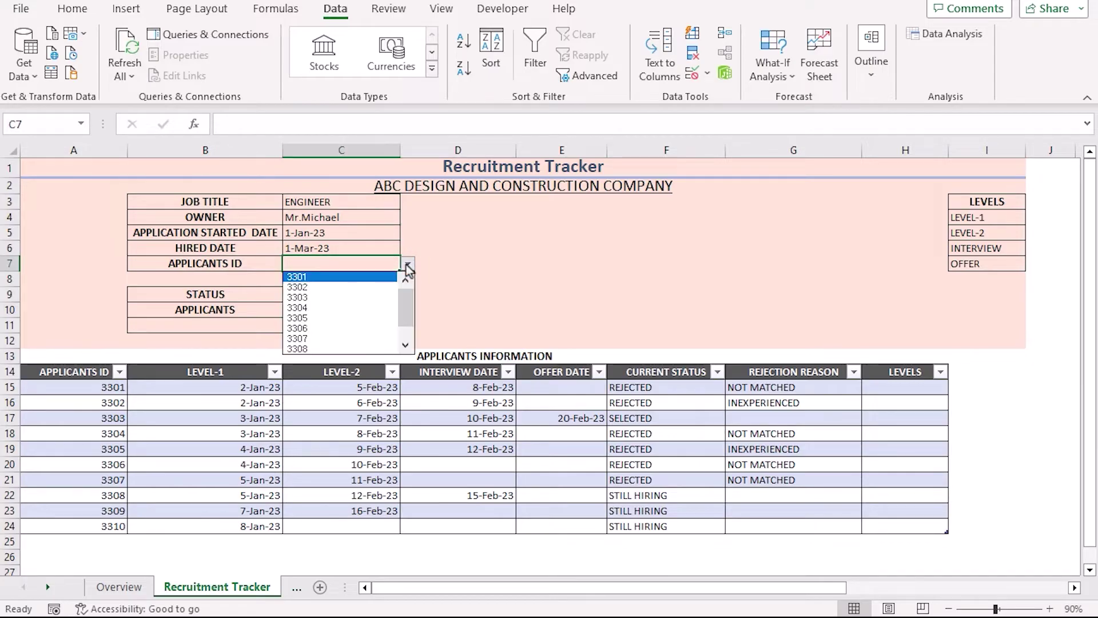
pyautogui.click(354, 309)
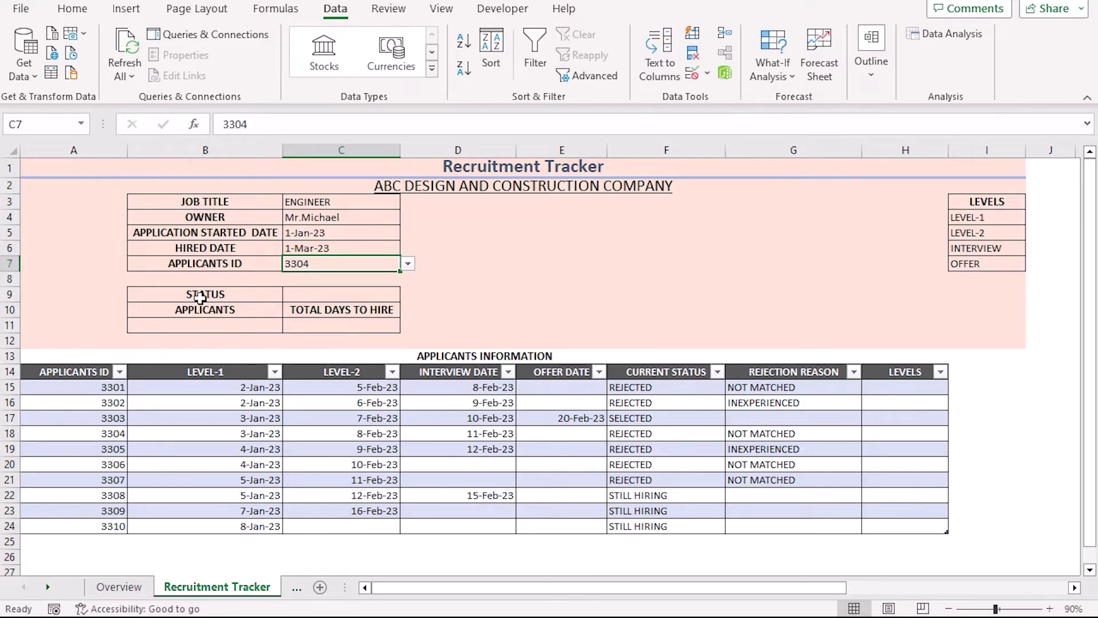
# Step: Enter =VLOOKUP(C7,Appli_info[[#All],[APPLICANTS ID]:[REJECTION REASON]],6,FALSE) in the STATUS cell C9
pyautogui.click(319, 293)
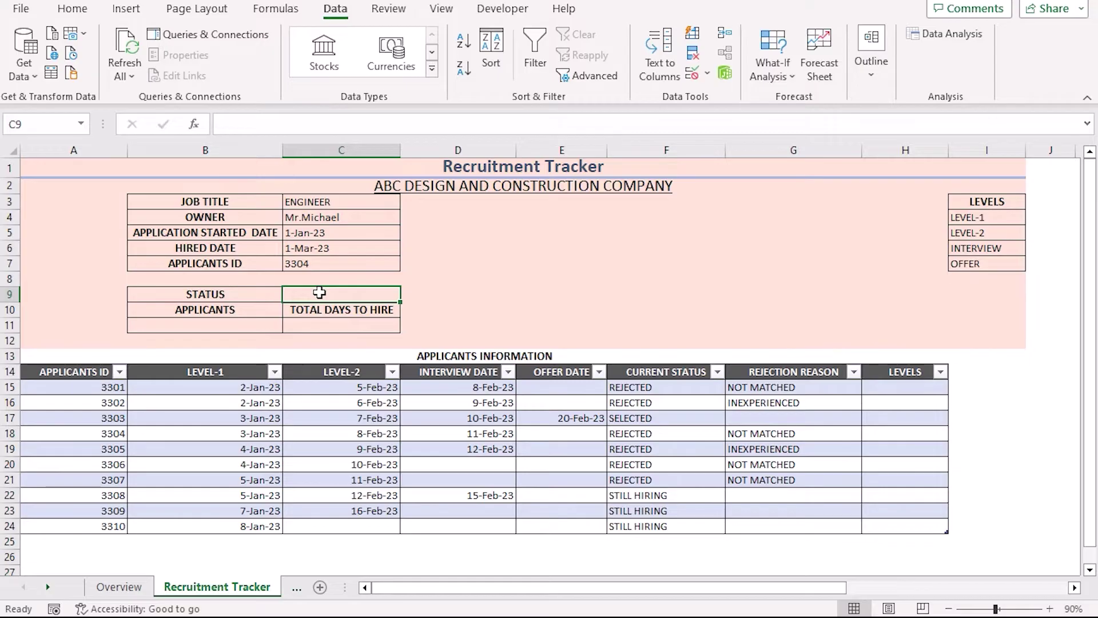
pyautogui.doubleClick(319, 293)
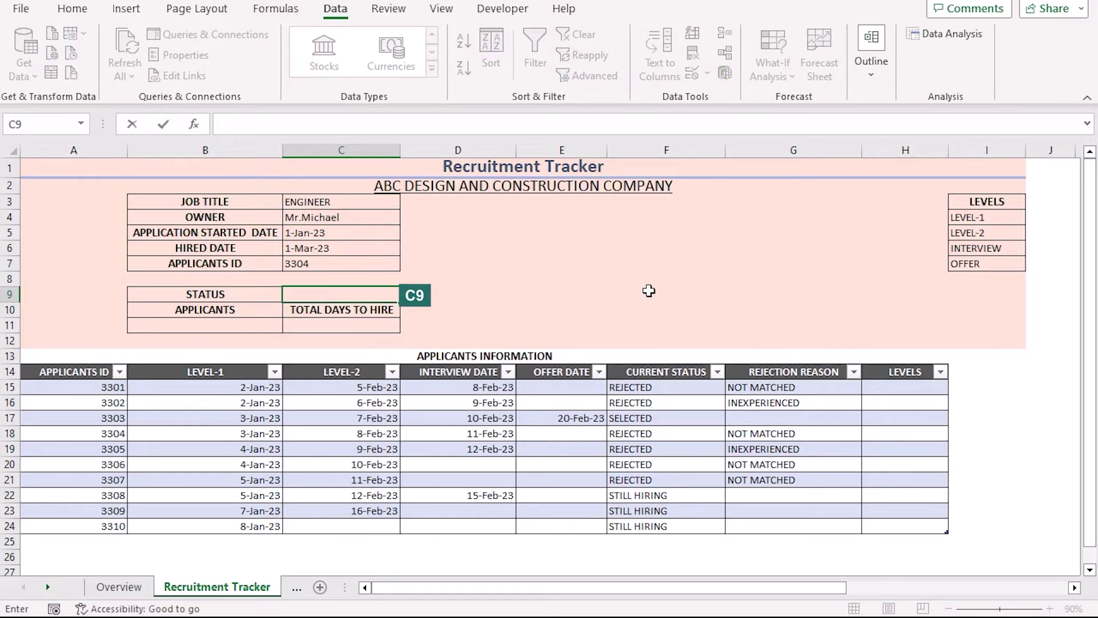
pyautogui.write('=VL')
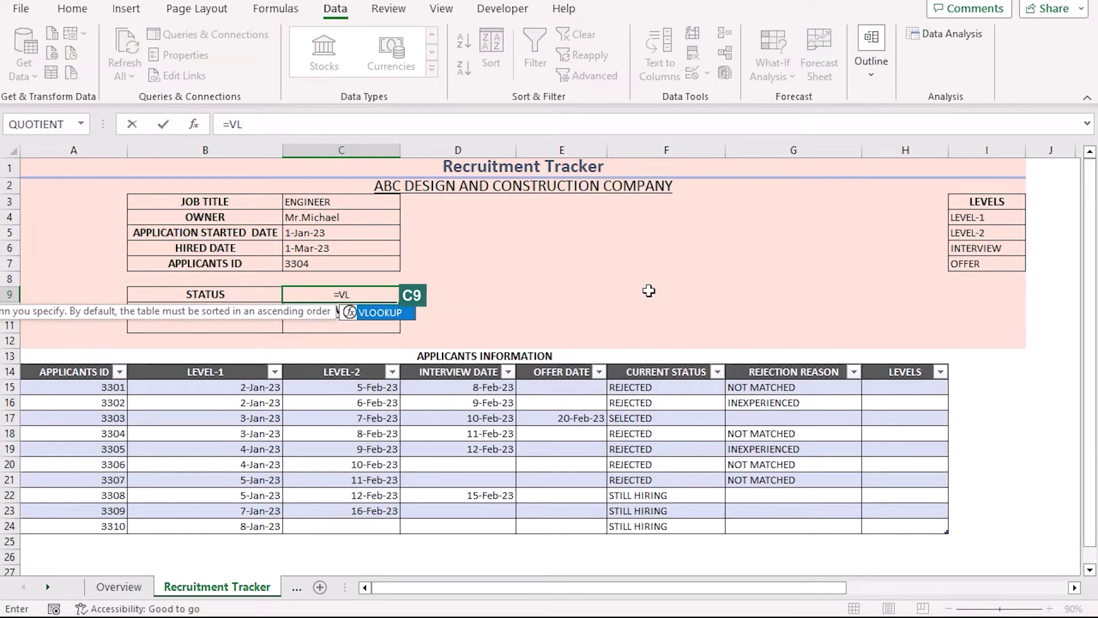
pyautogui.write('OOKUP')
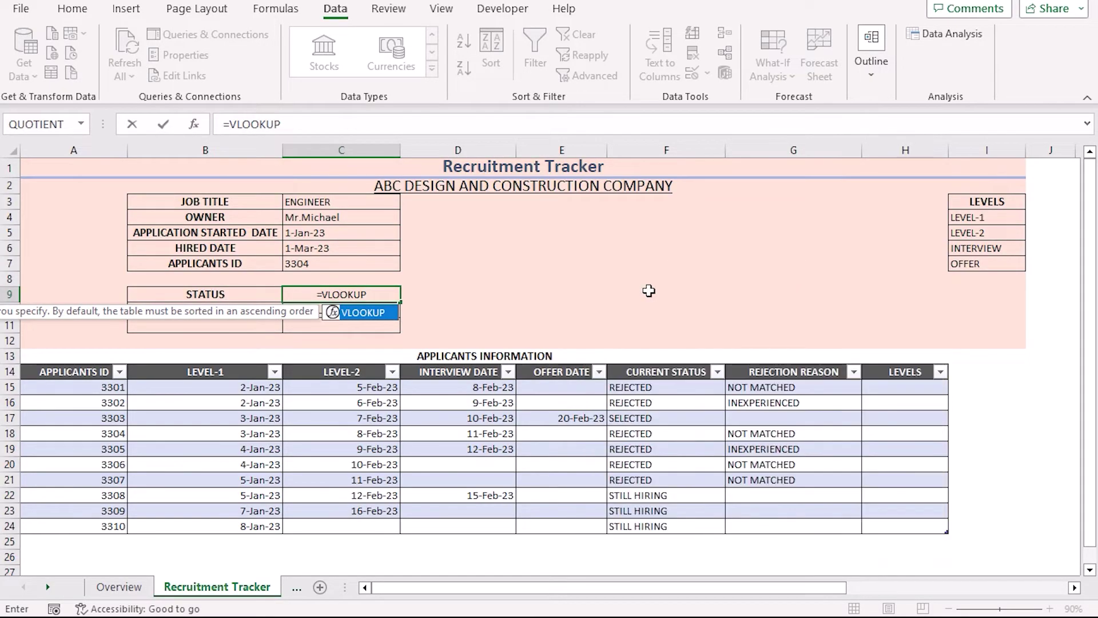
pyautogui.write('(')
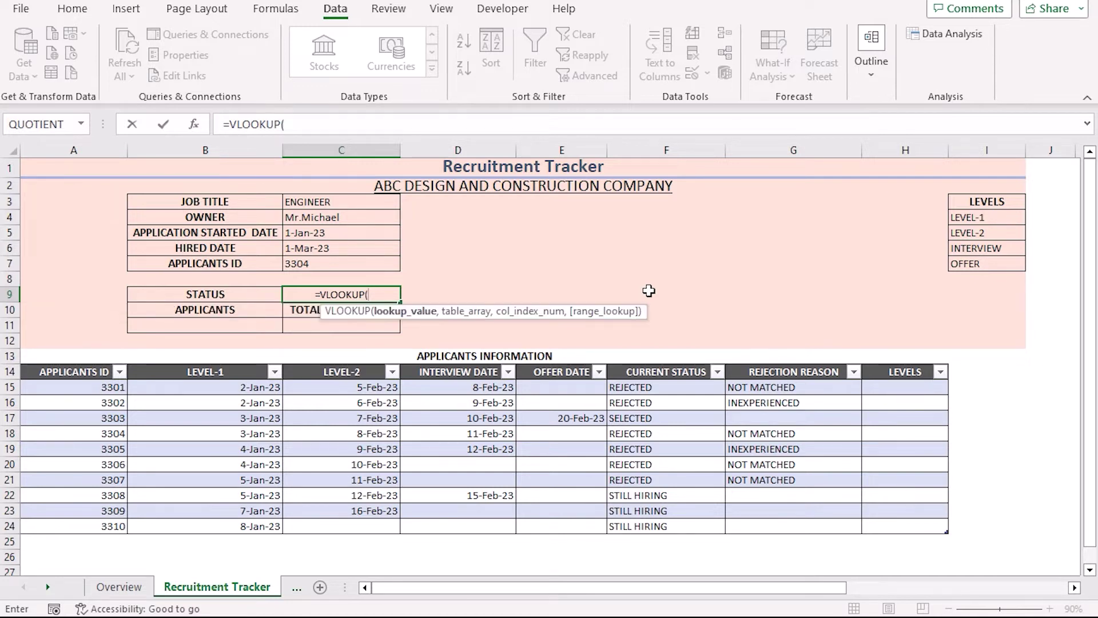
pyautogui.click(324, 261)
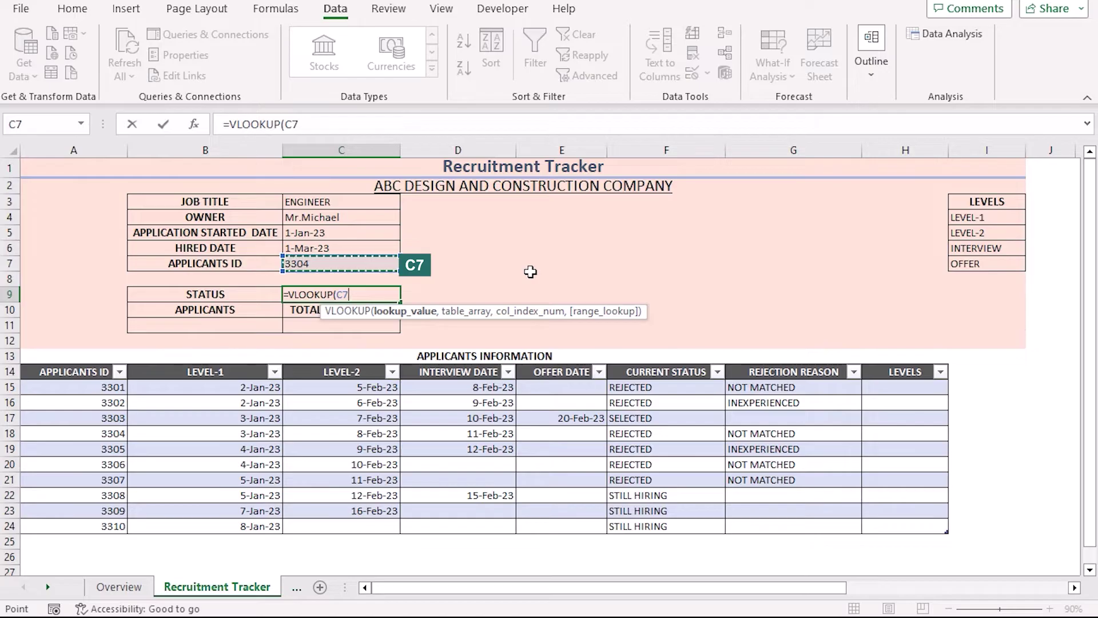
pyautogui.write(',')
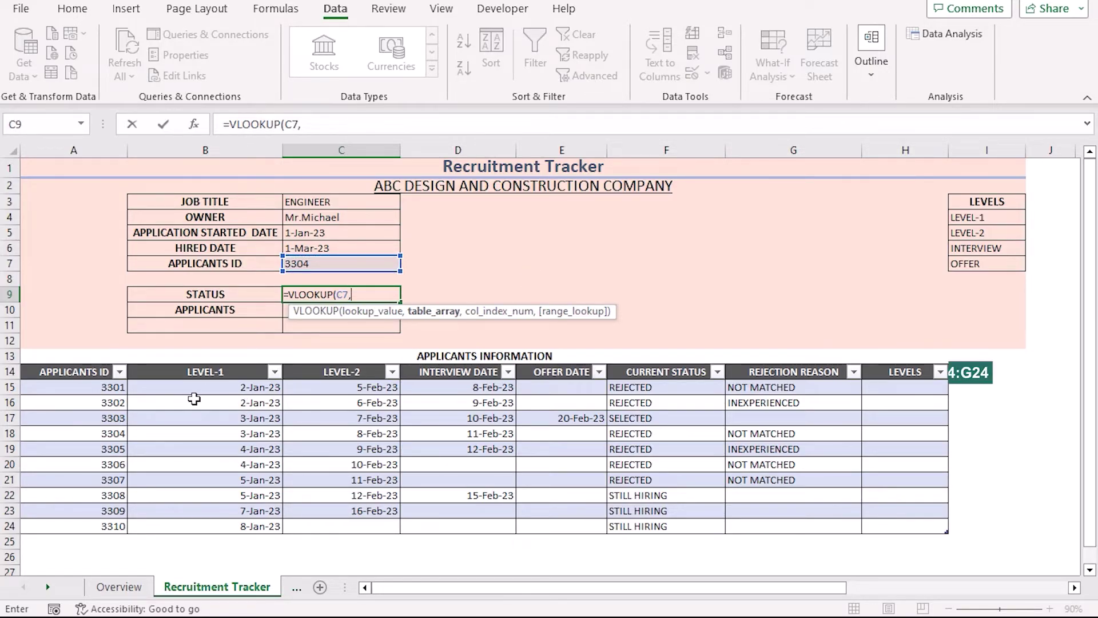
pyautogui.click(50, 372)
pyautogui.moveTo(693, 534); pyautogui.dragTo(773, 529)
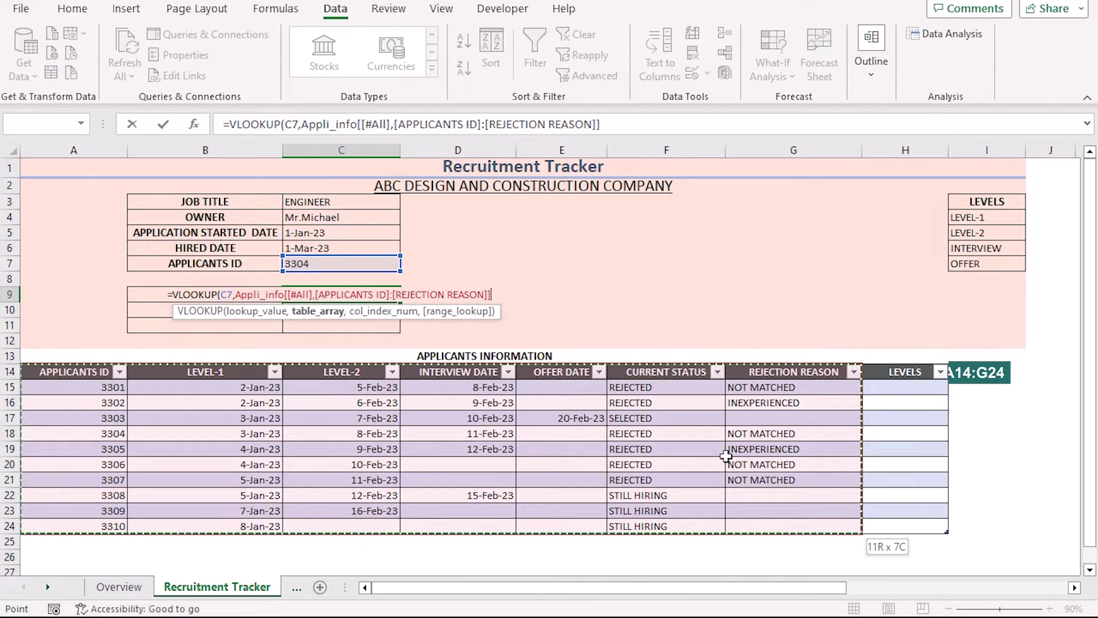
pyautogui.write(',6')
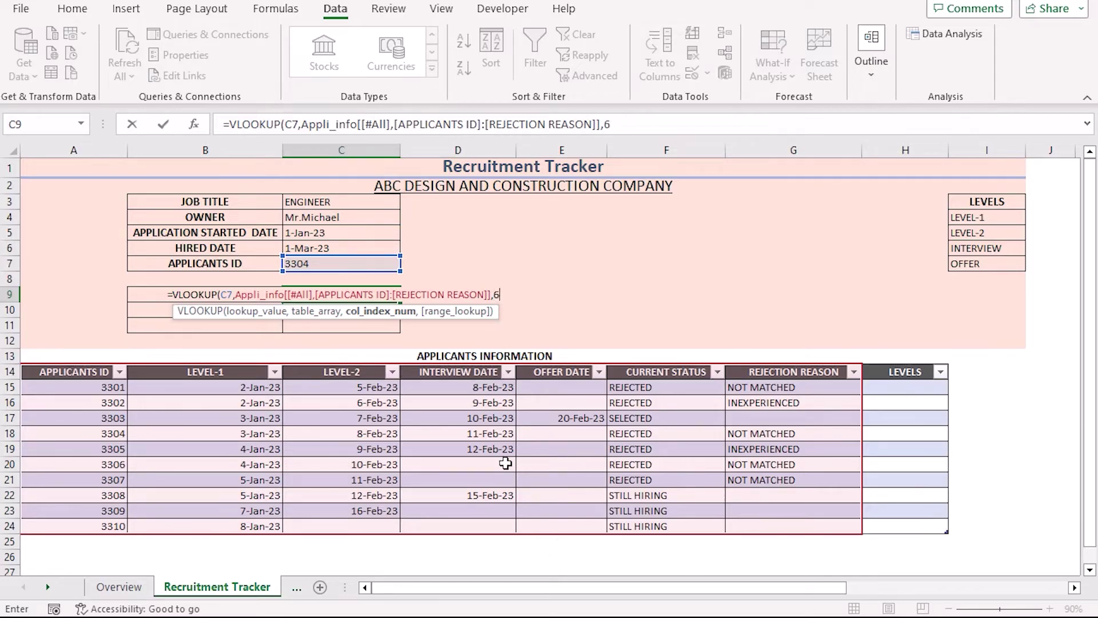
pyautogui.write(',')
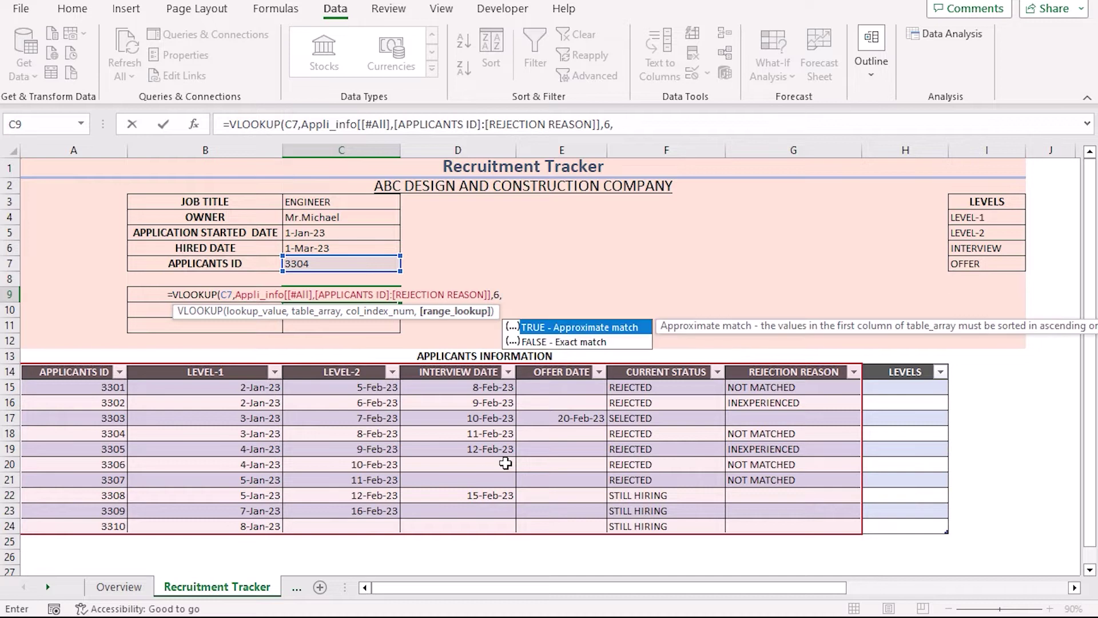
pyautogui.doubleClick(569, 342)
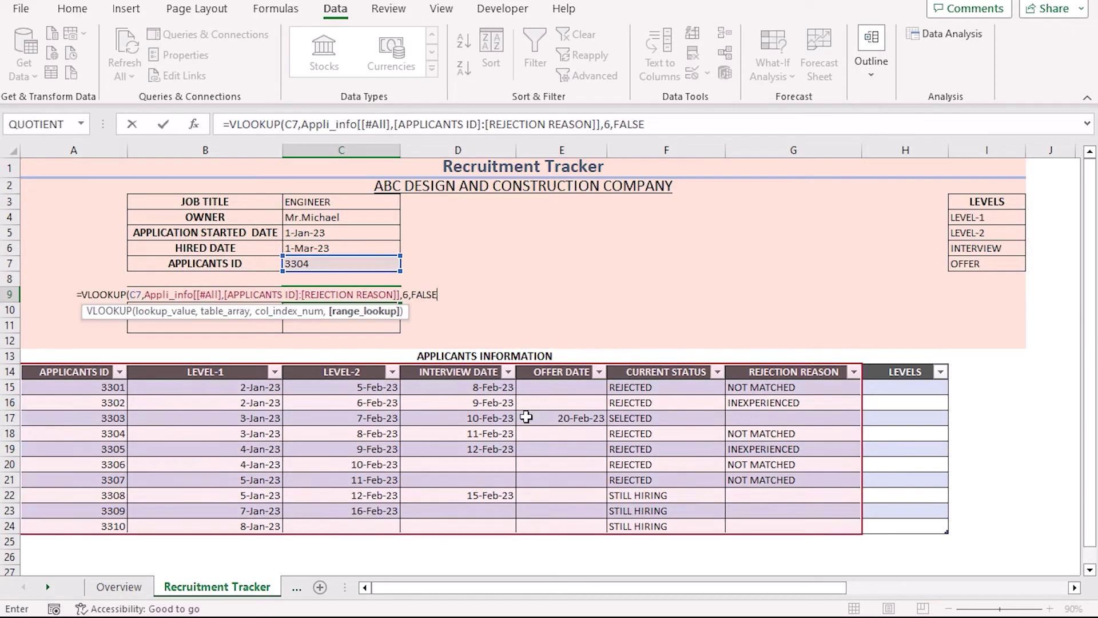
pyautogui.write(')')
pyautogui.press('Return')
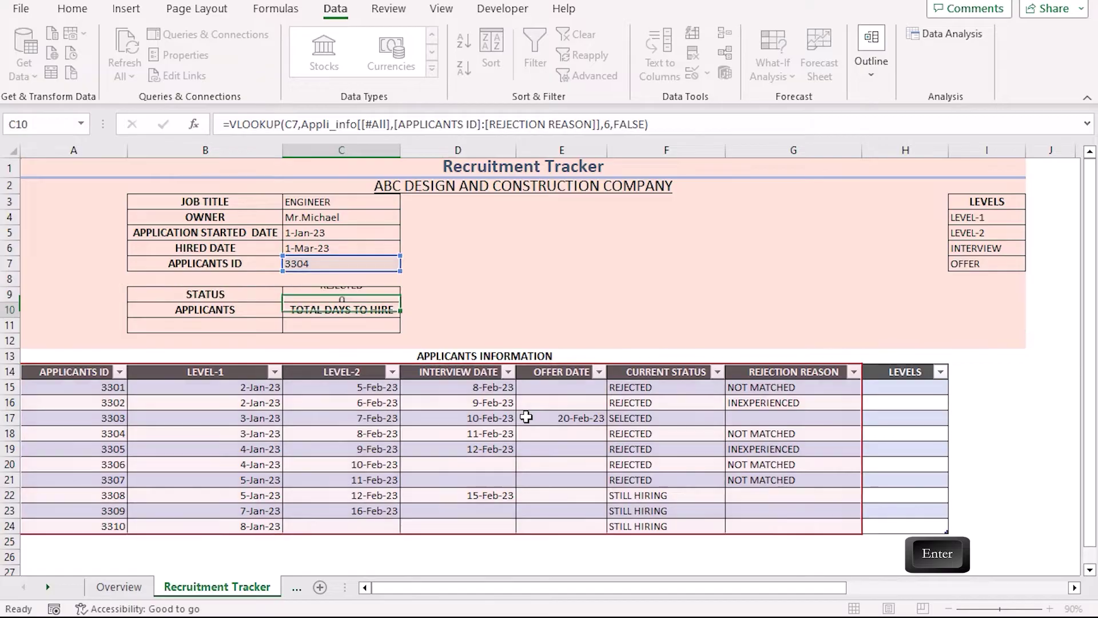
# Step: Switch the applicant ID in C7 to 3310 so the status shows STILL HIRING
pyautogui.click(359, 296)
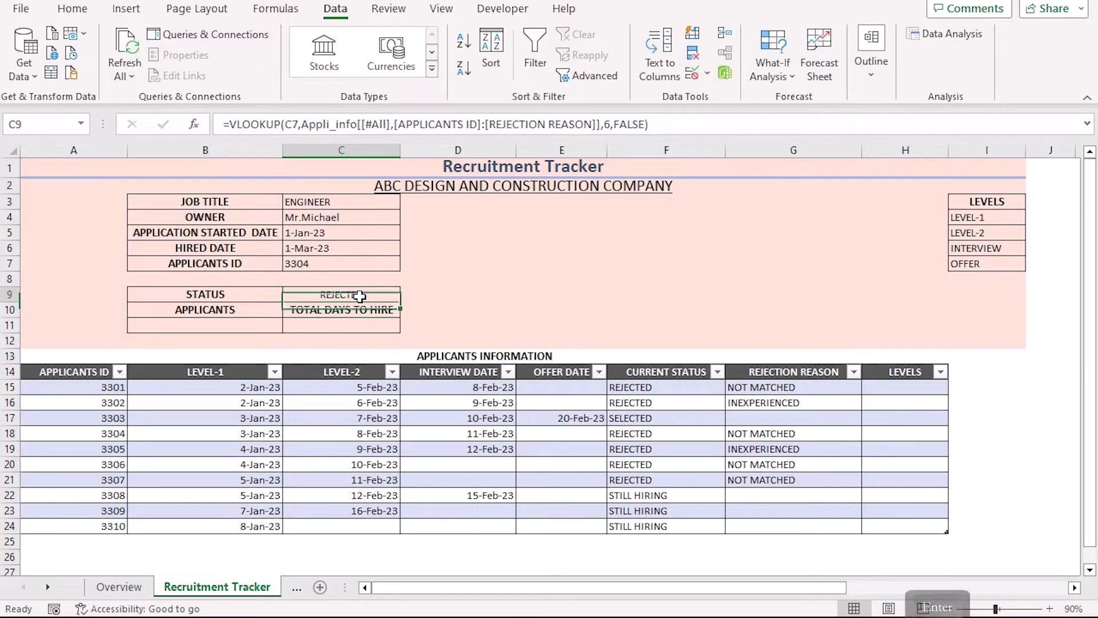
pyautogui.click(332, 260)
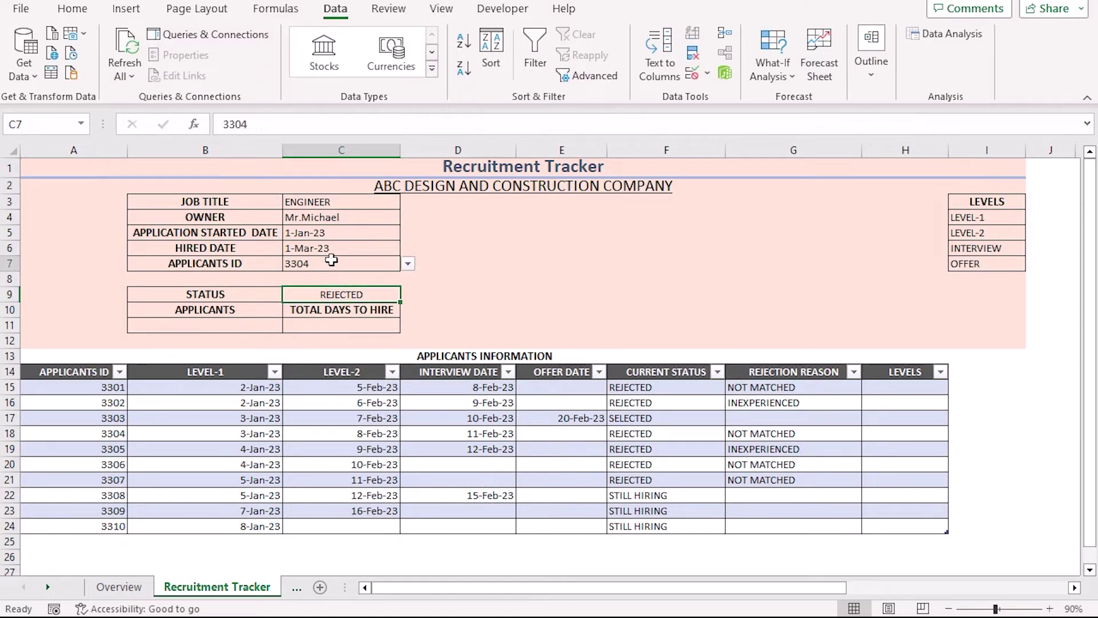
pyautogui.click(407, 264)
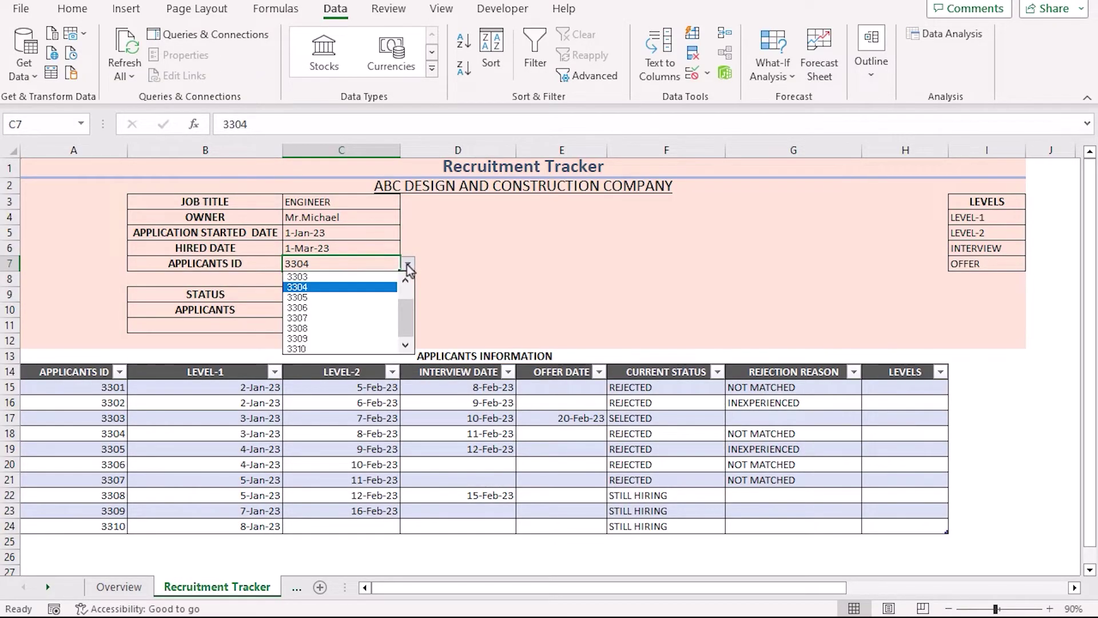
pyautogui.click(361, 348)
pyautogui.click(196, 326)
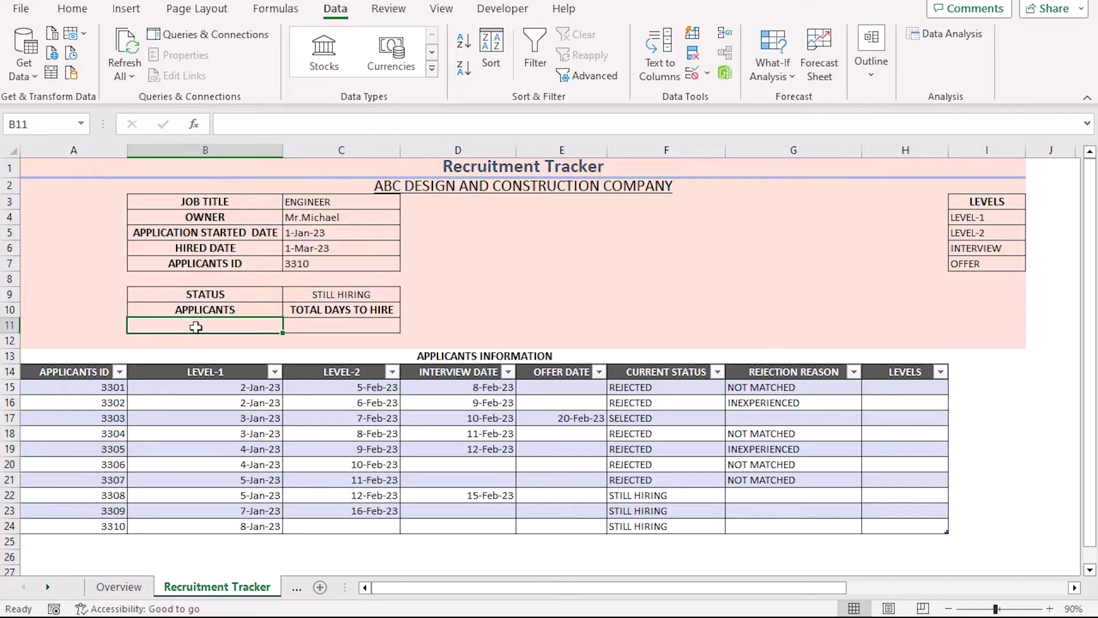
# Step: Enter =COUNTA(Appli_info[APPLICANTS ID]) in B11, giving an applicant count of 10
pyautogui.doubleClick(196, 327)
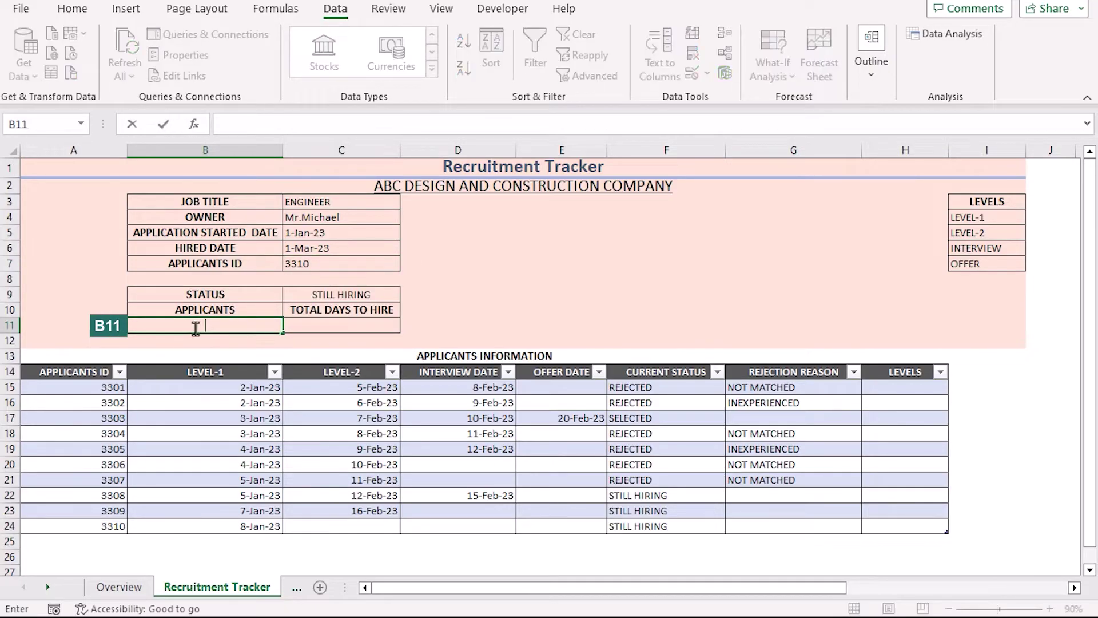
pyautogui.write('=')
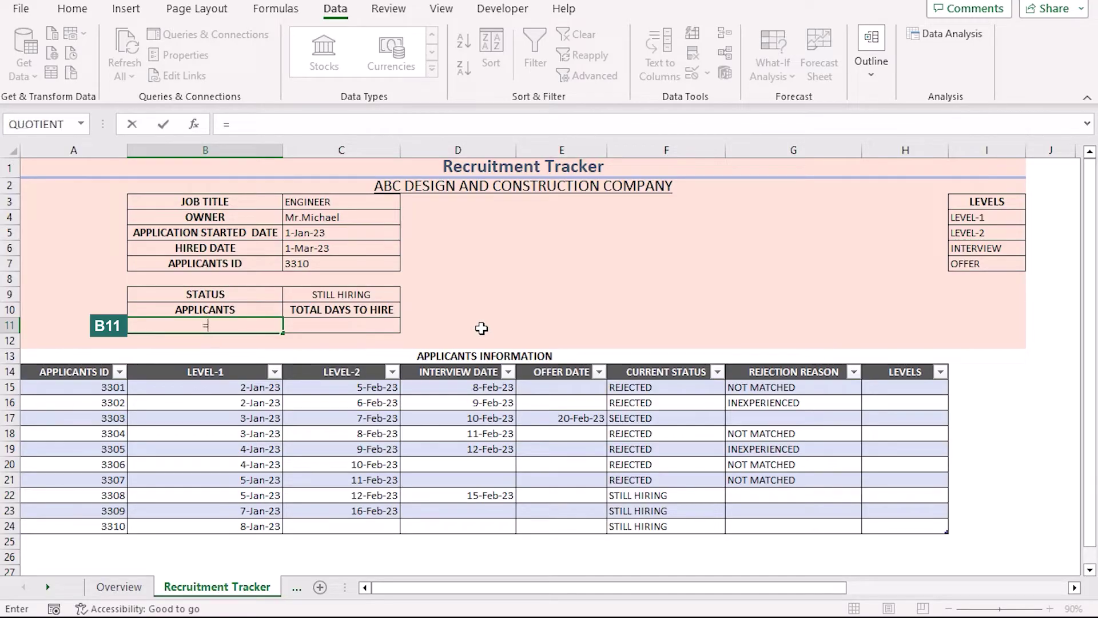
pyautogui.write('COUNTA')
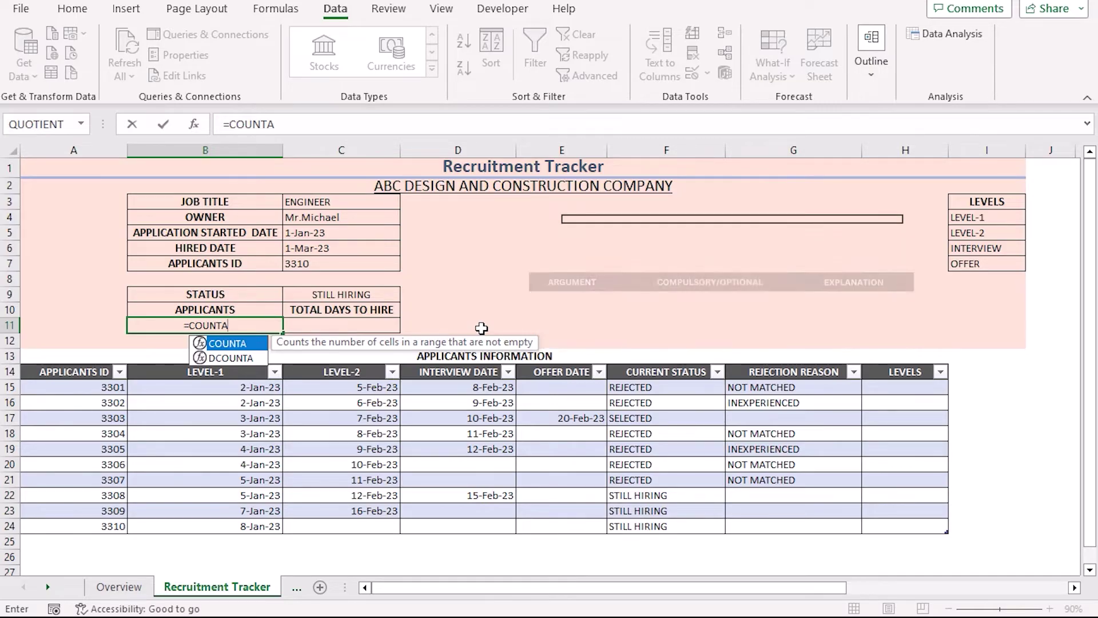
pyautogui.write('(')
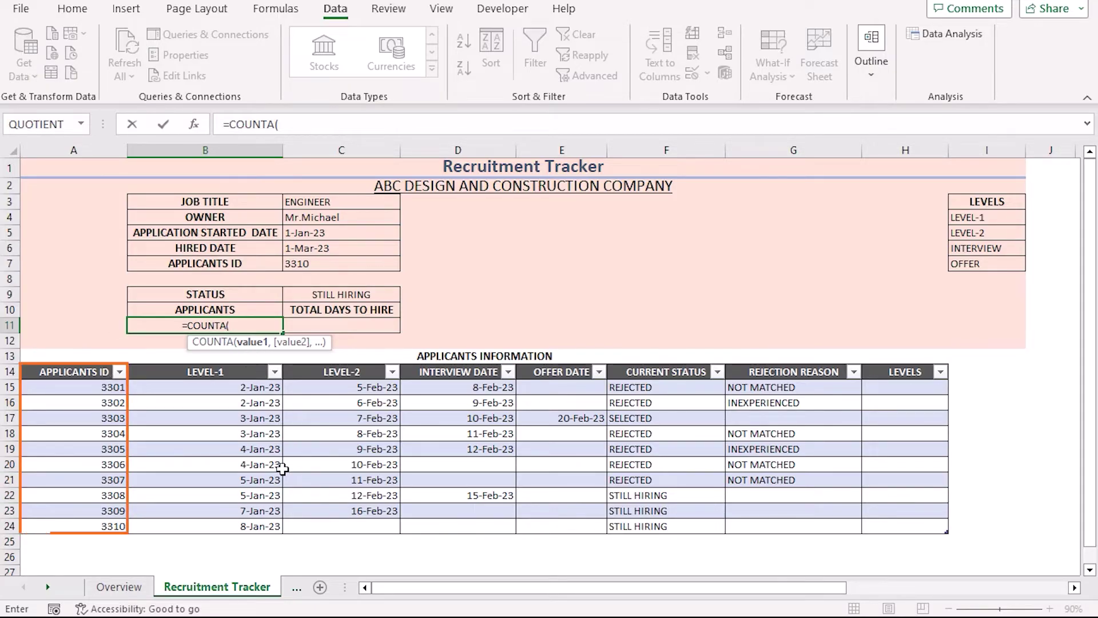
pyautogui.write('a')
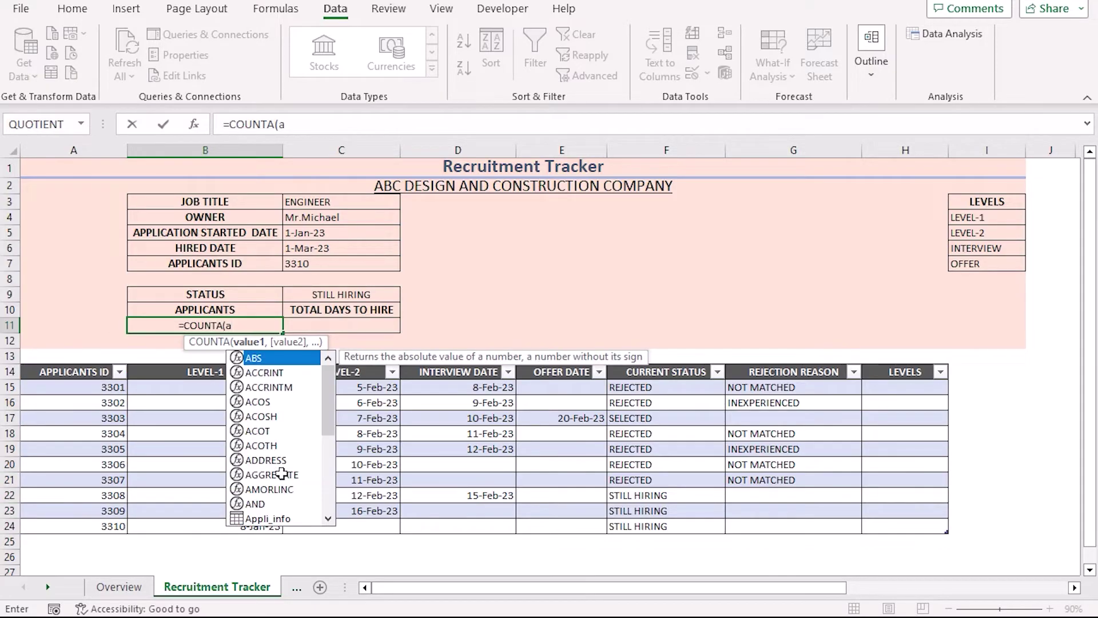
pyautogui.write('pp')
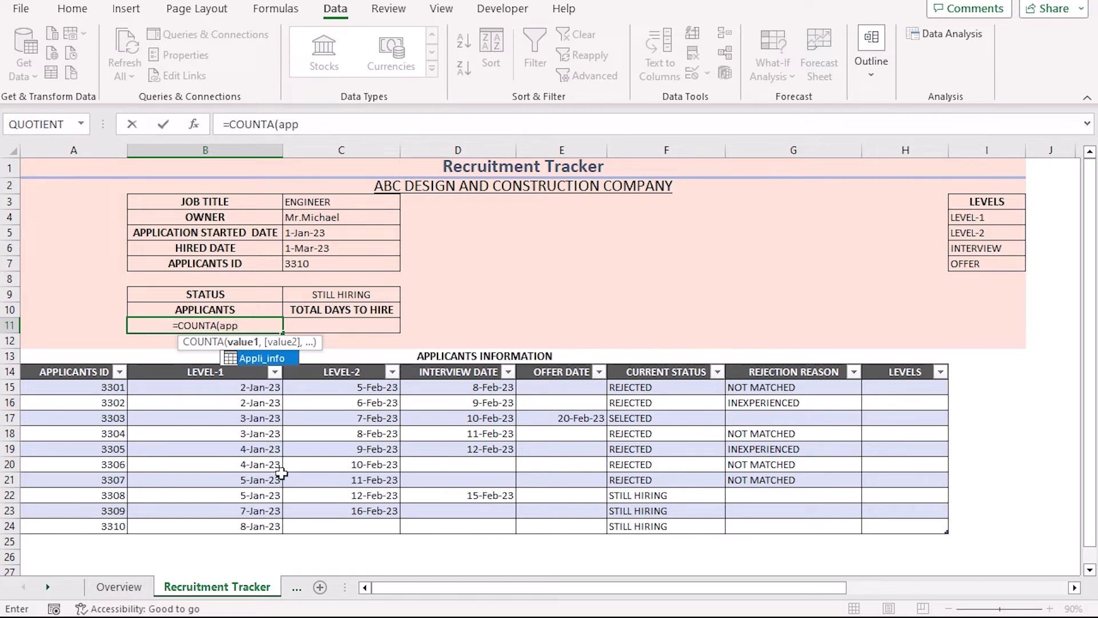
pyautogui.doubleClick(260, 359)
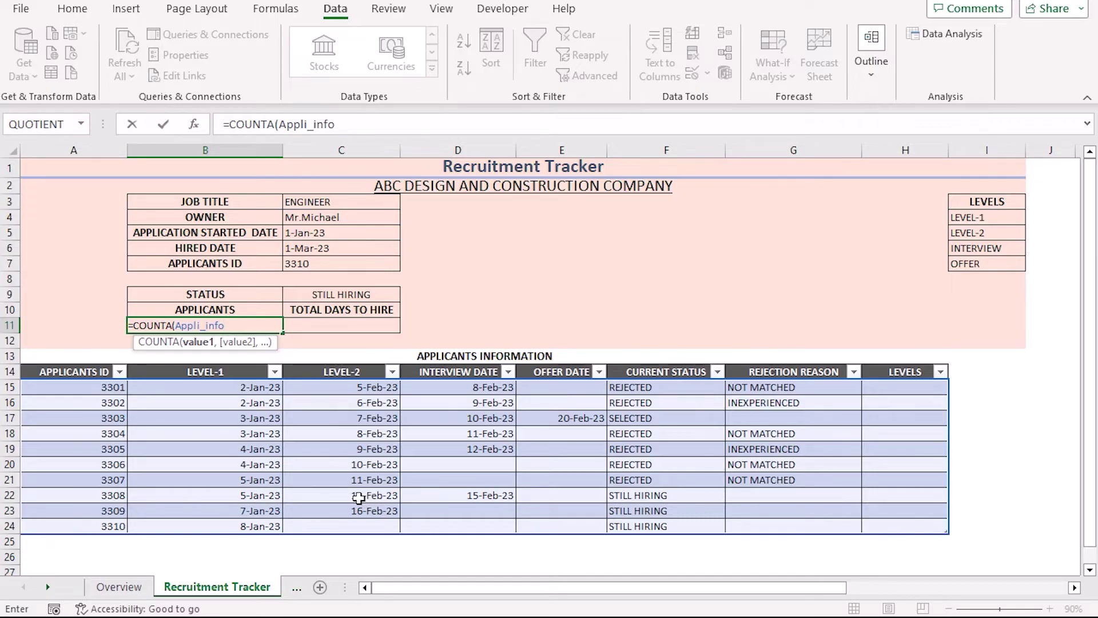
pyautogui.write('[')
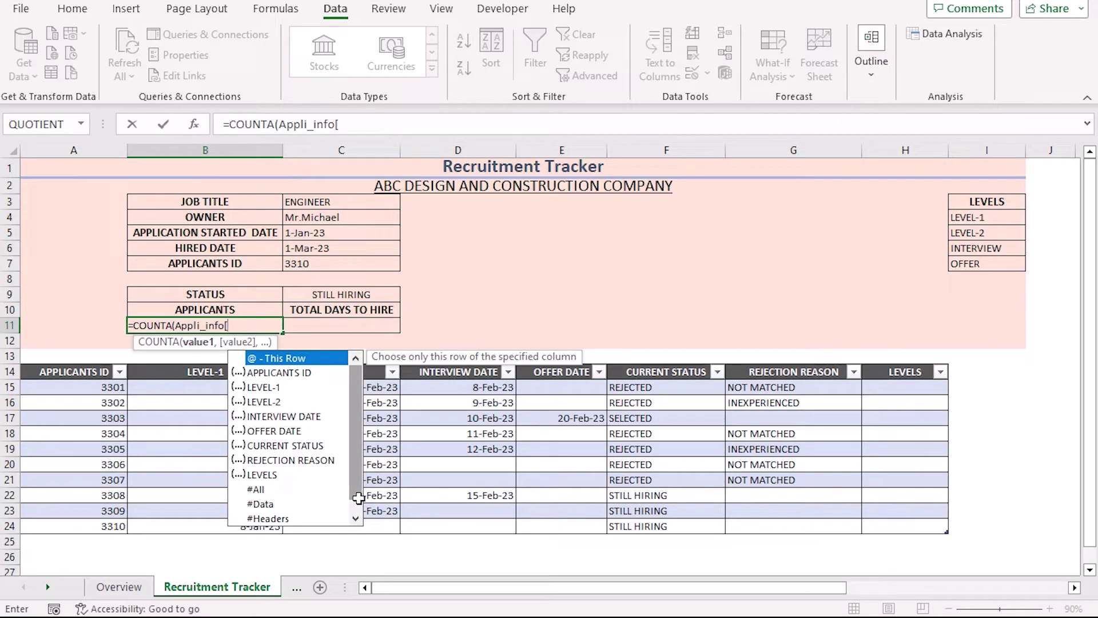
pyautogui.doubleClick(272, 373)
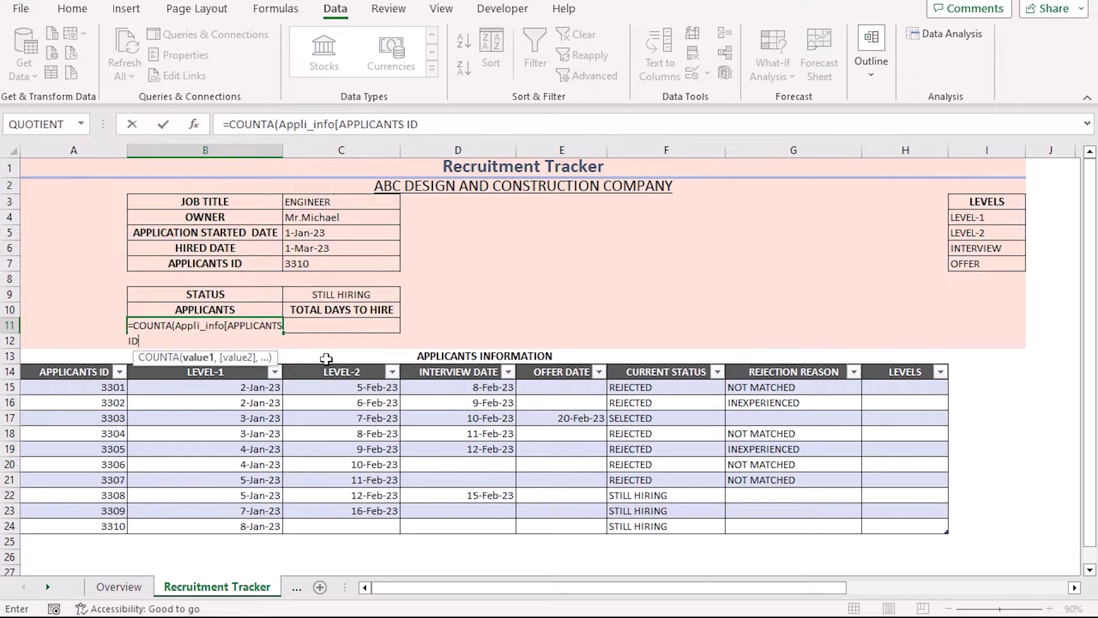
pyautogui.write('])')
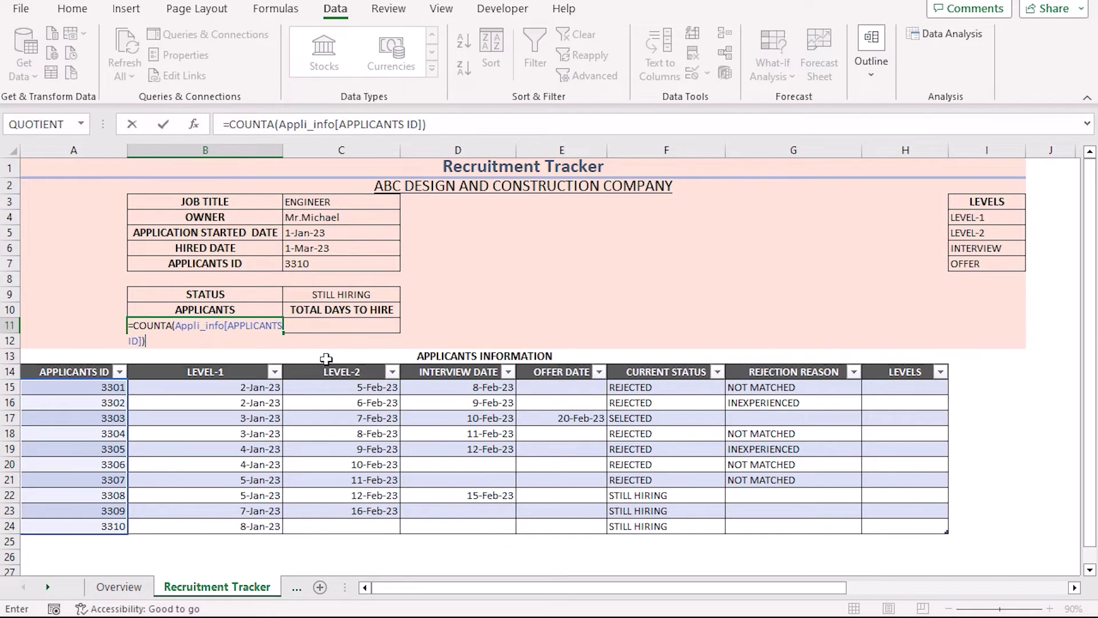
pyautogui.press('Return')
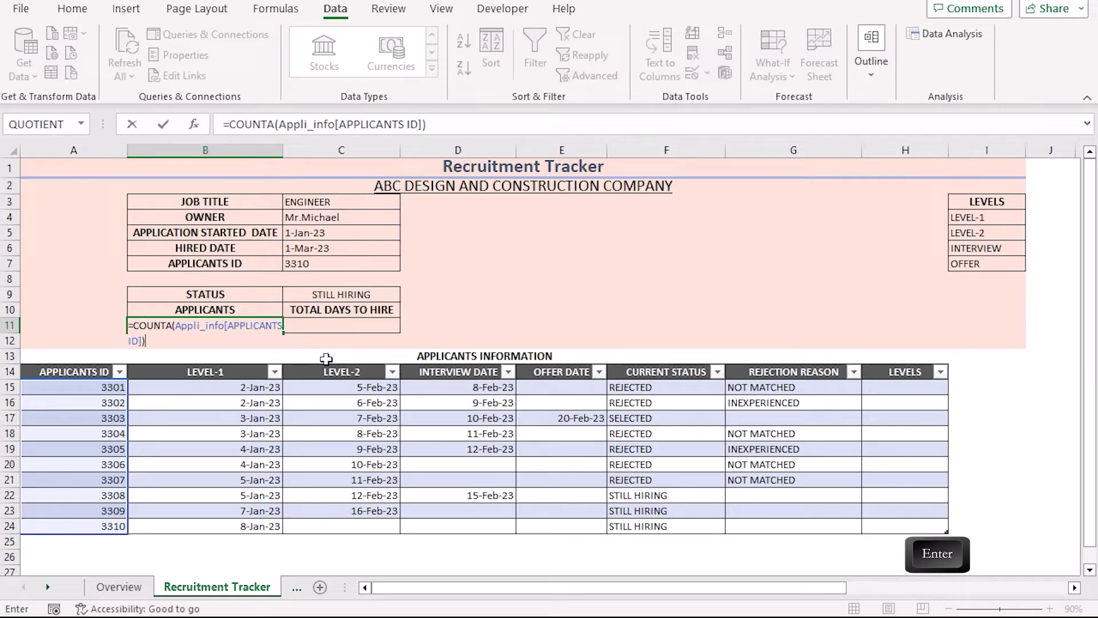
pyautogui.click(271, 324)
pyautogui.click(320, 327)
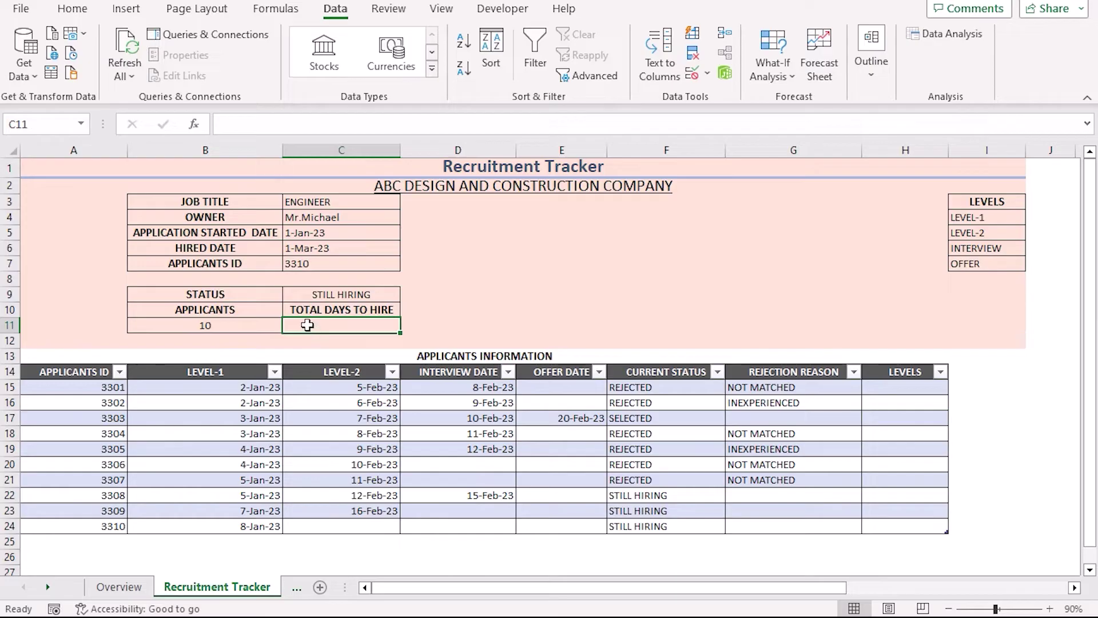
# Step: Enter =C6-C5 in C11 so TOTAL DAYS TO HIRE shows 59
pyautogui.write('=')
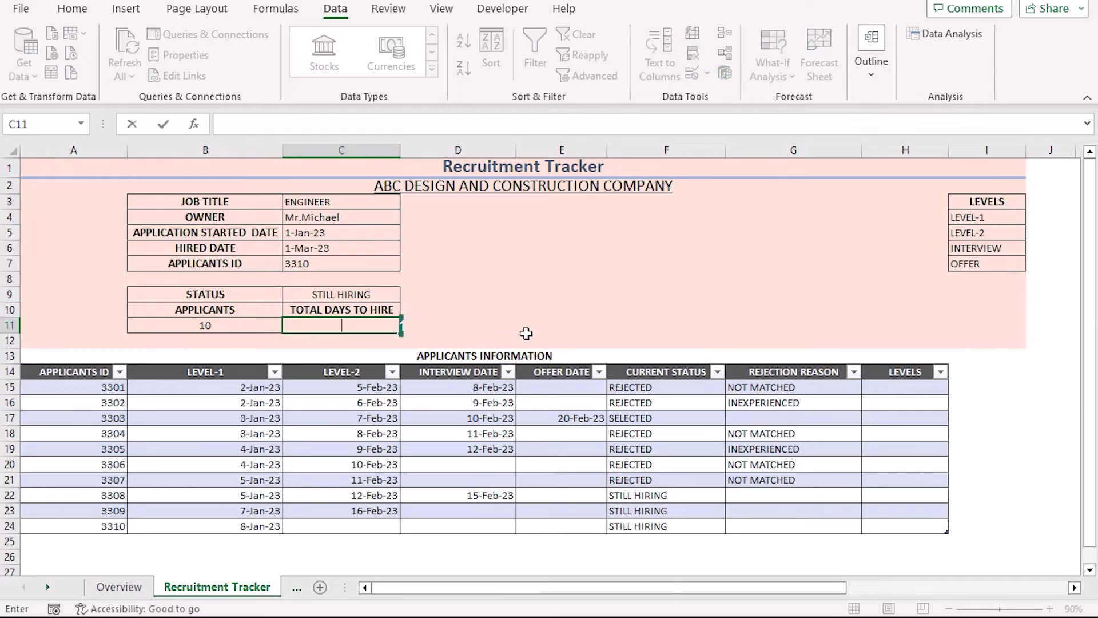
pyautogui.write('=')
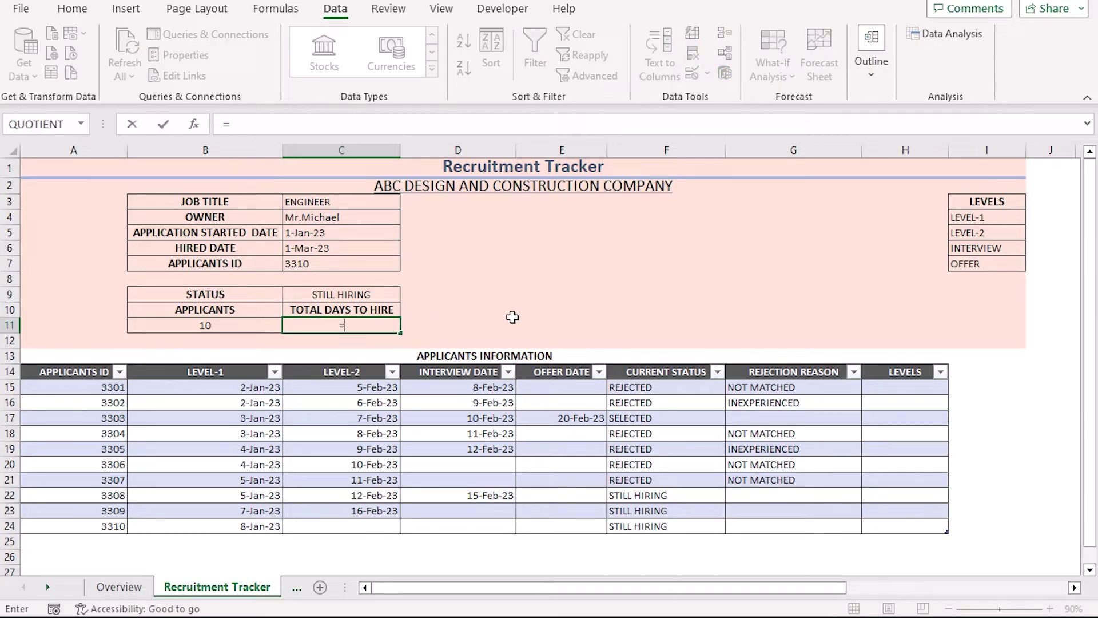
pyautogui.click(347, 247)
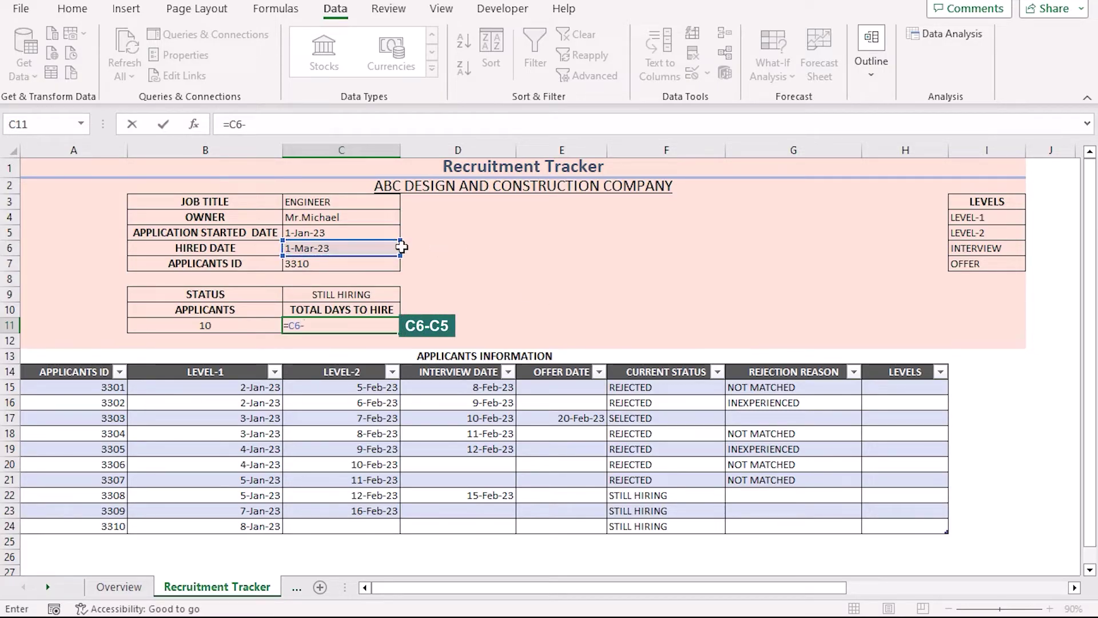
pyautogui.write('-')
pyautogui.click(333, 230)
pyautogui.press('Return')
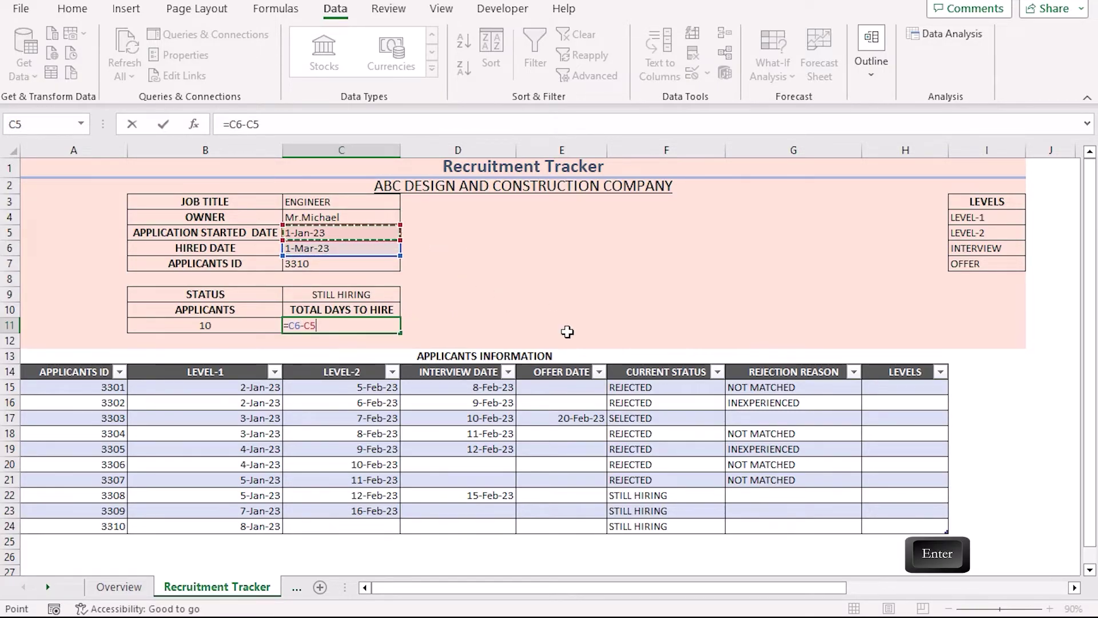
pyautogui.click(987, 248)
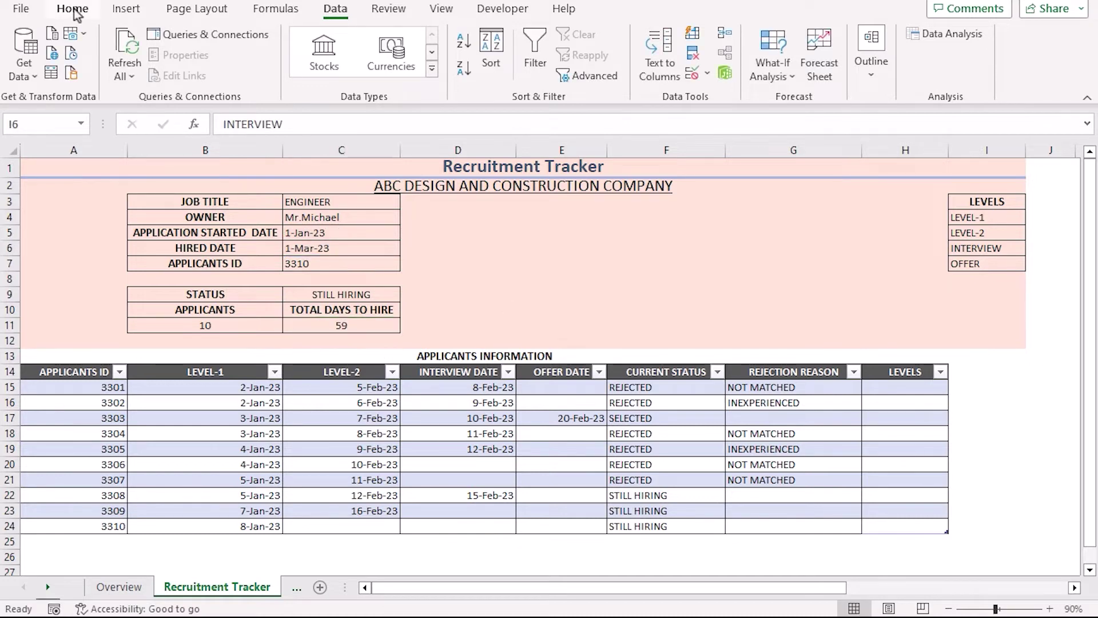
pyautogui.click(72, 9)
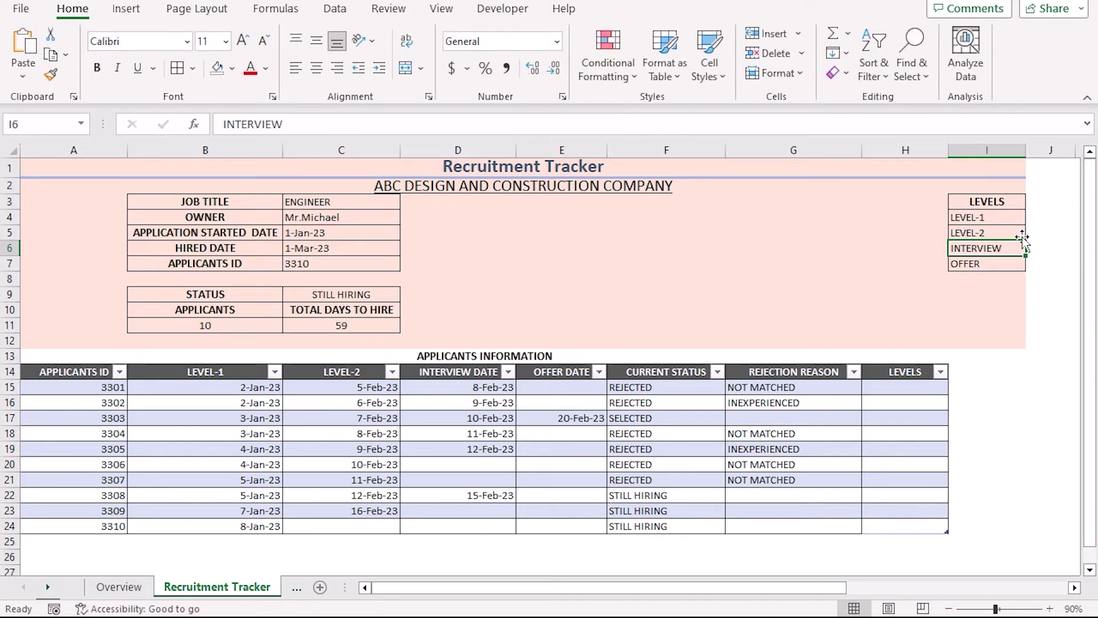
pyautogui.click(997, 218)
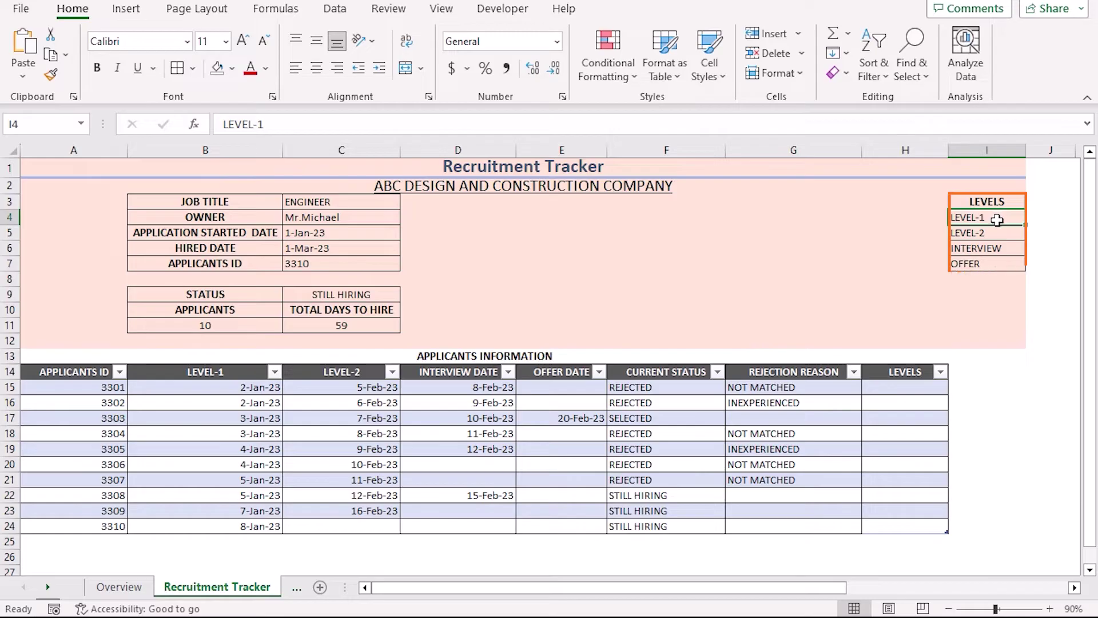
pyautogui.click(996, 232)
pyautogui.click(997, 249)
pyautogui.click(990, 264)
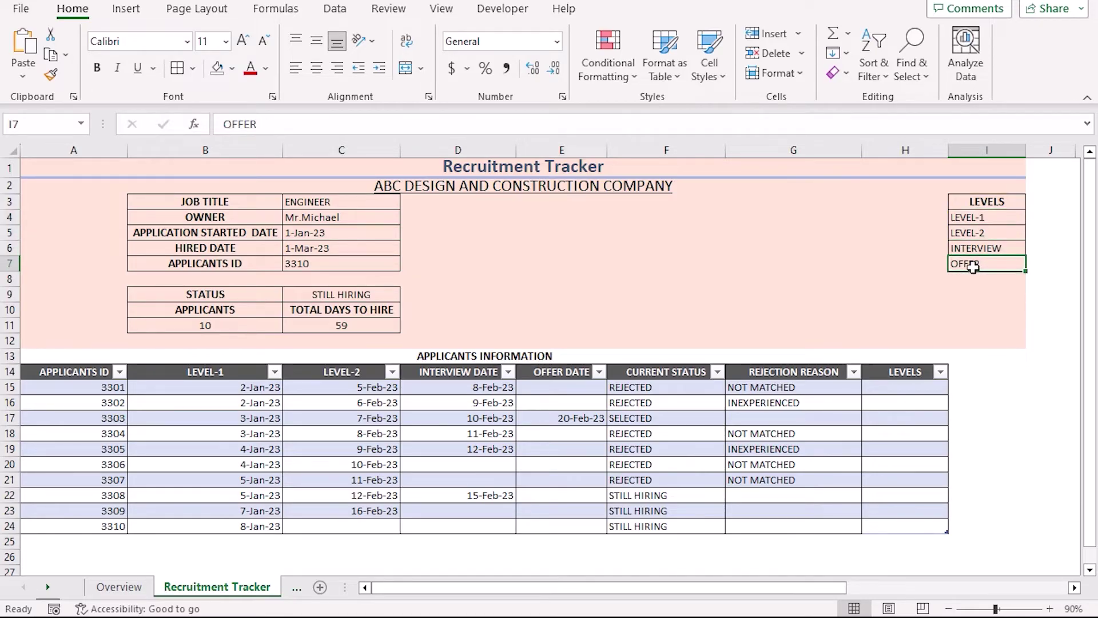
pyautogui.click(907, 150)
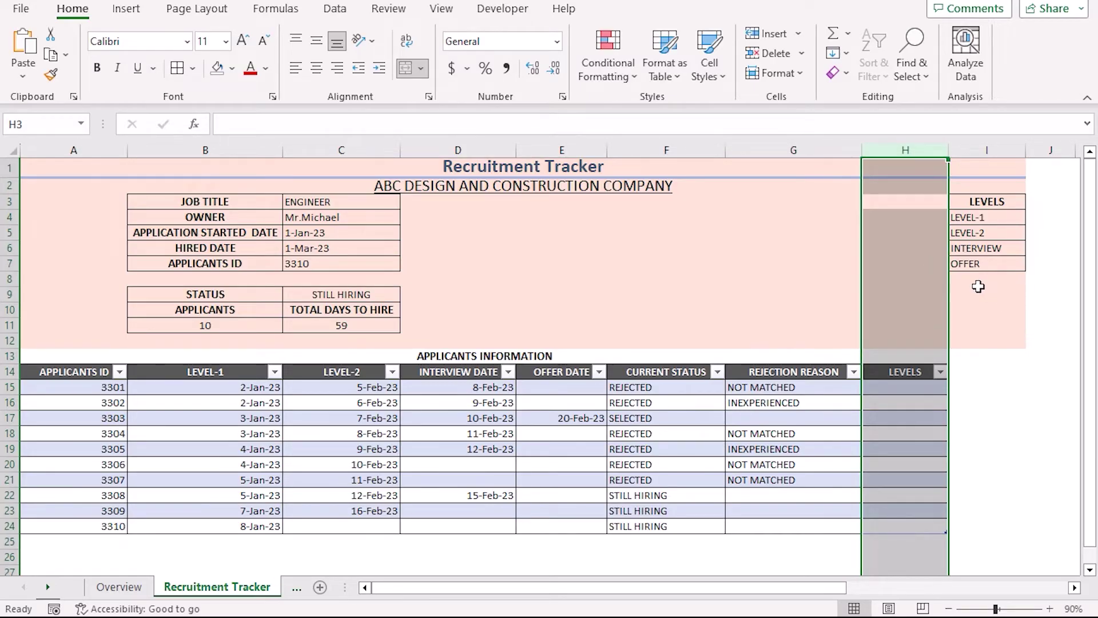
# Step: Start H15's formula with =IF([@[OFFER DATE]]>0,$I$7, as the first test
pyautogui.doubleClick(877, 385)
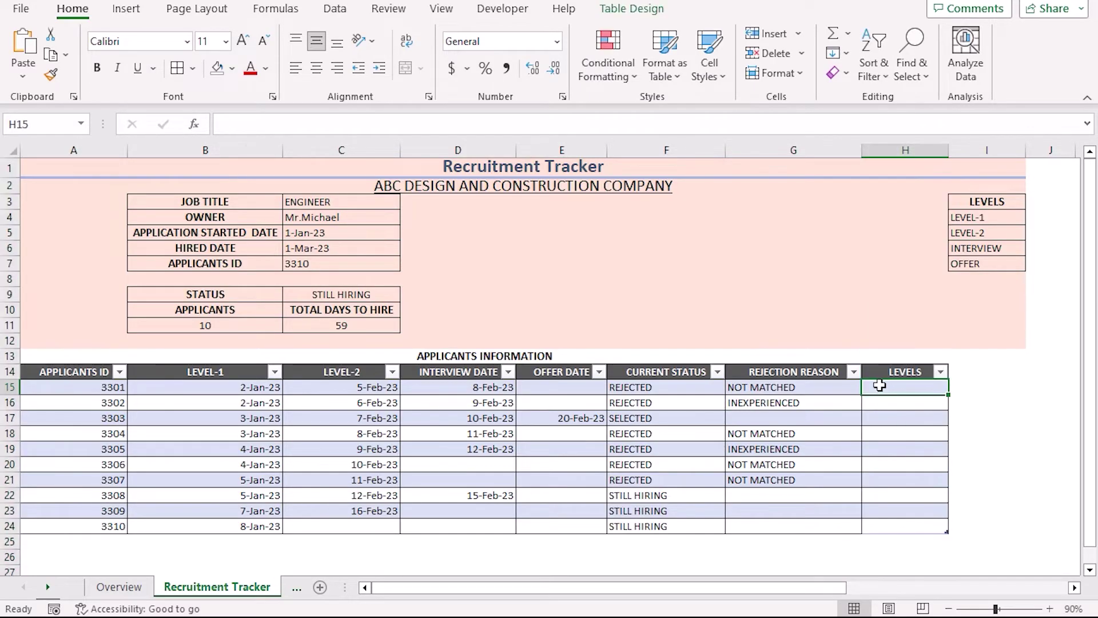
pyautogui.write('=')
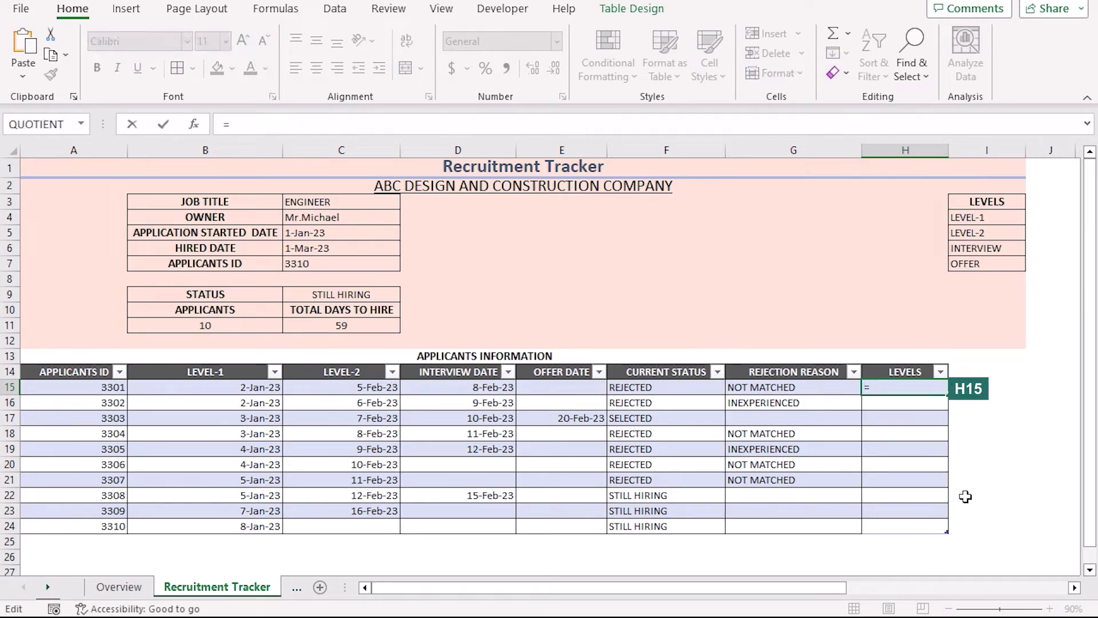
pyautogui.write('IF')
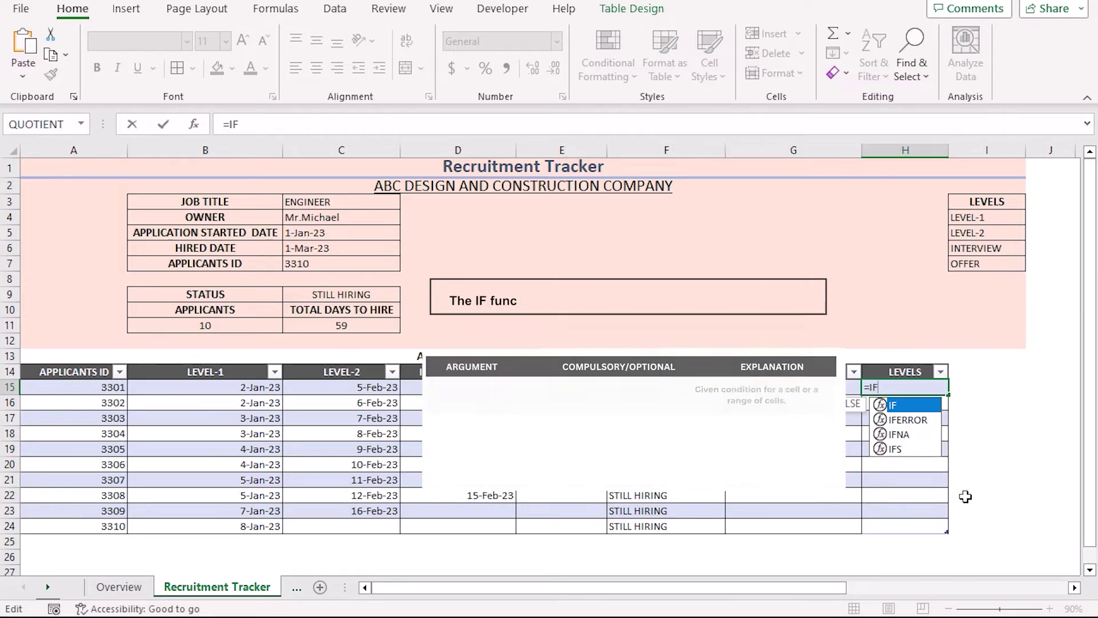
pyautogui.write('(')
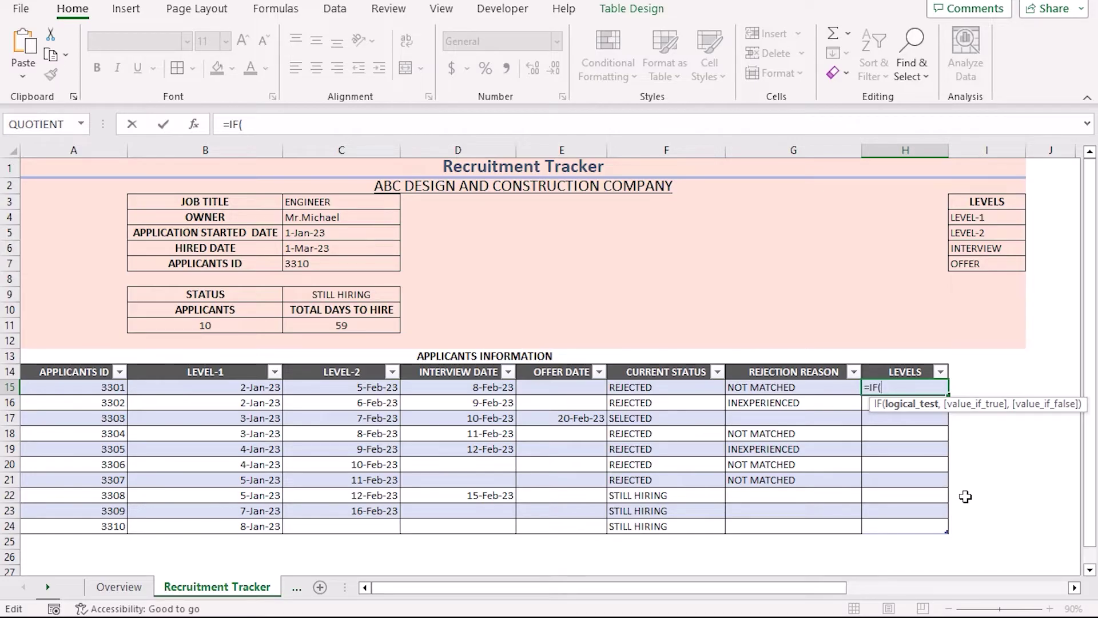
pyautogui.write('[')
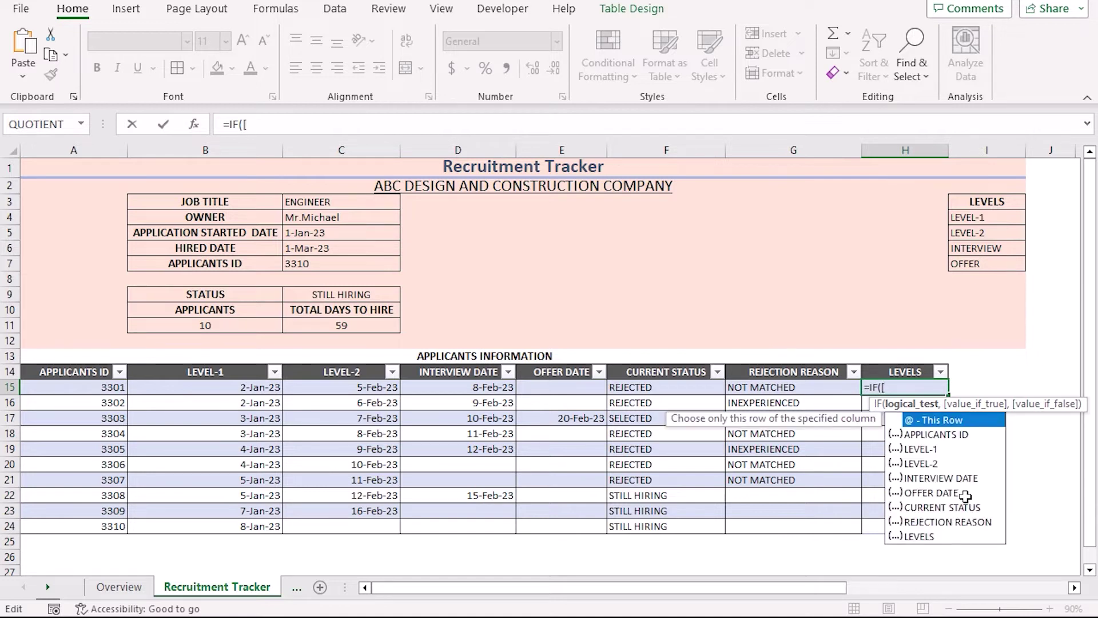
pyautogui.write('@[')
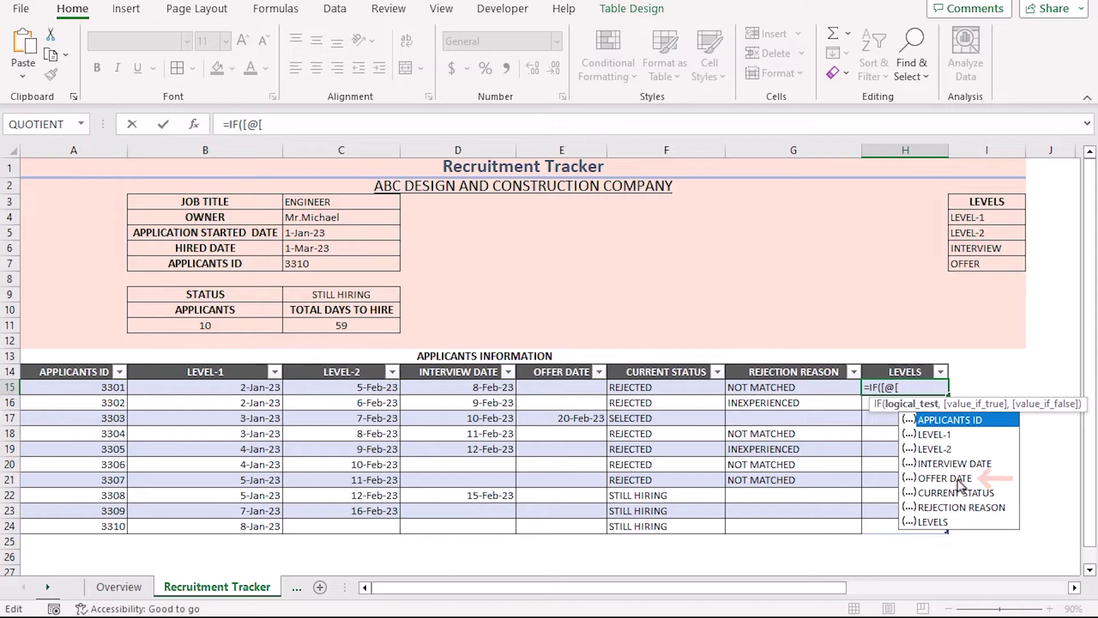
pyautogui.doubleClick(949, 478)
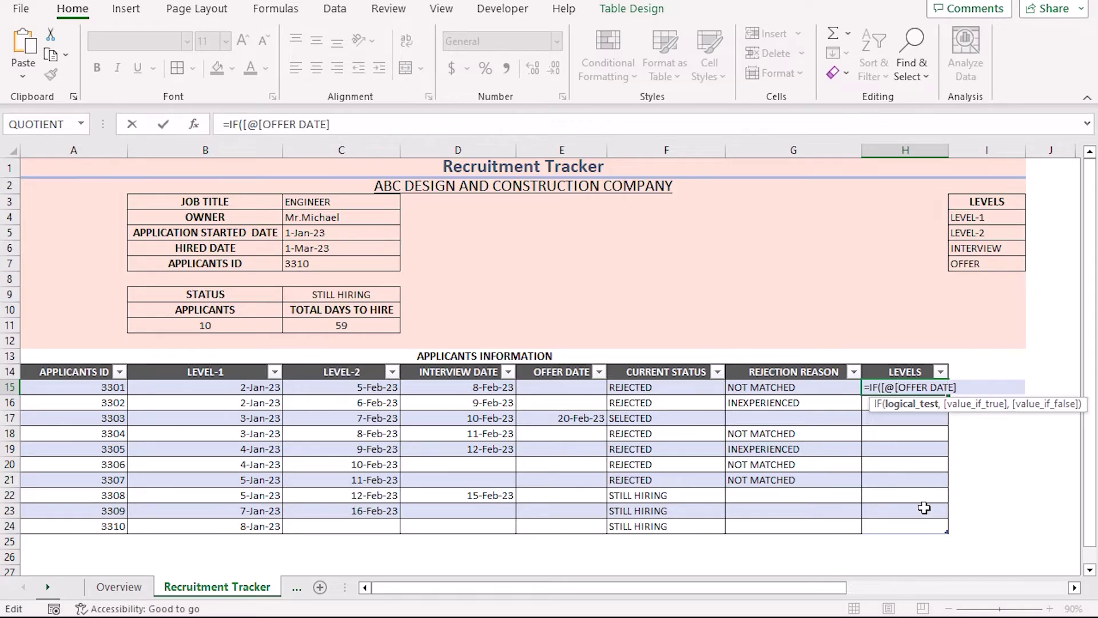
pyautogui.write(']>')
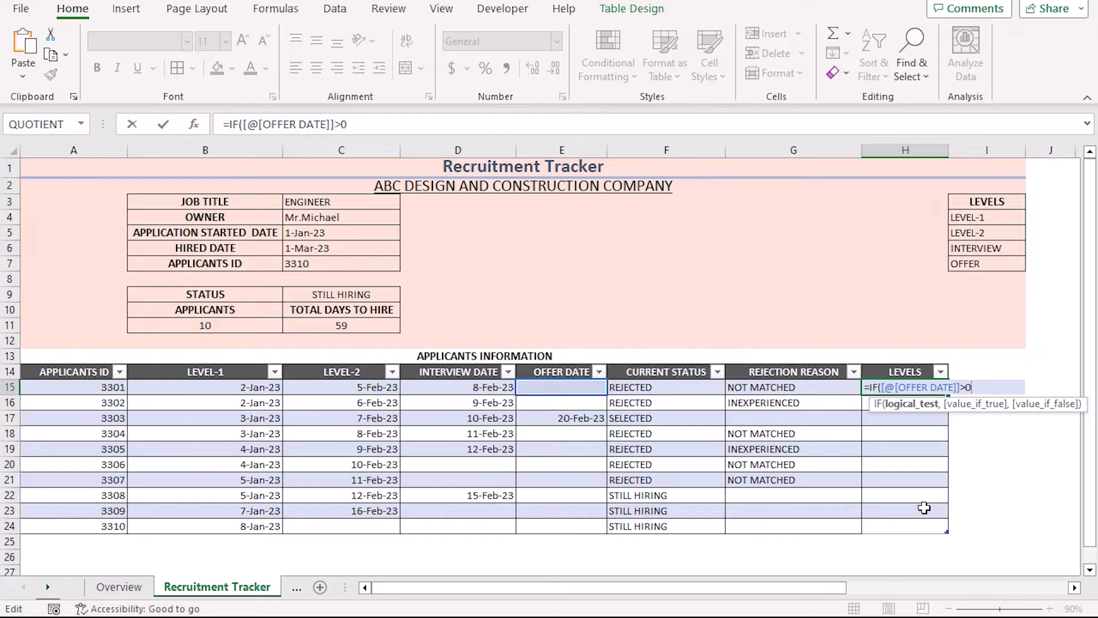
pyautogui.write('0,')
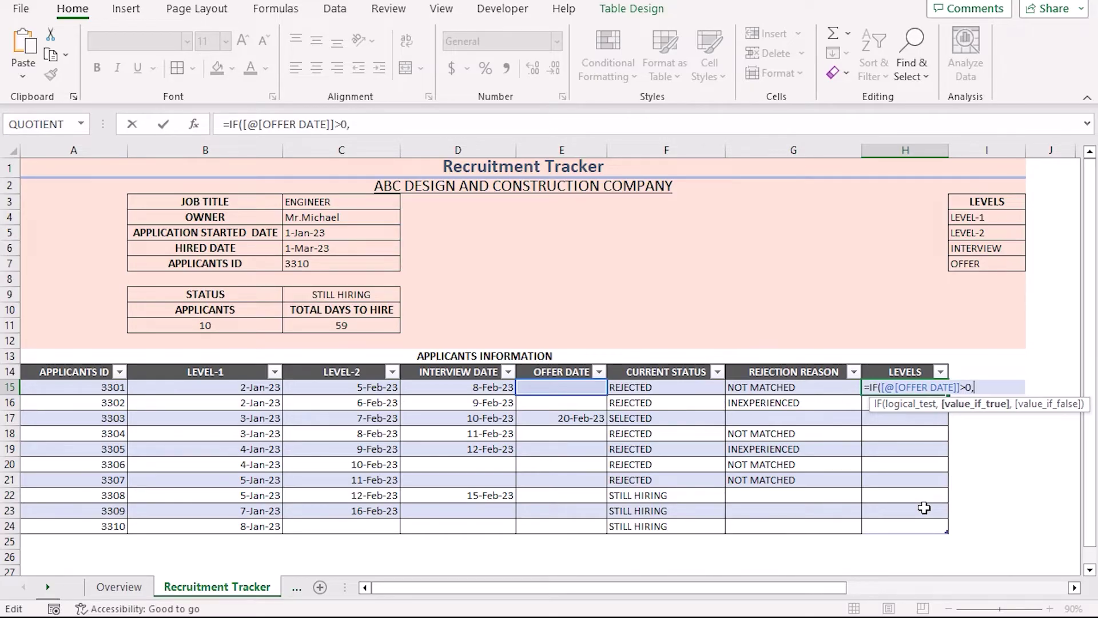
pyautogui.click(976, 263)
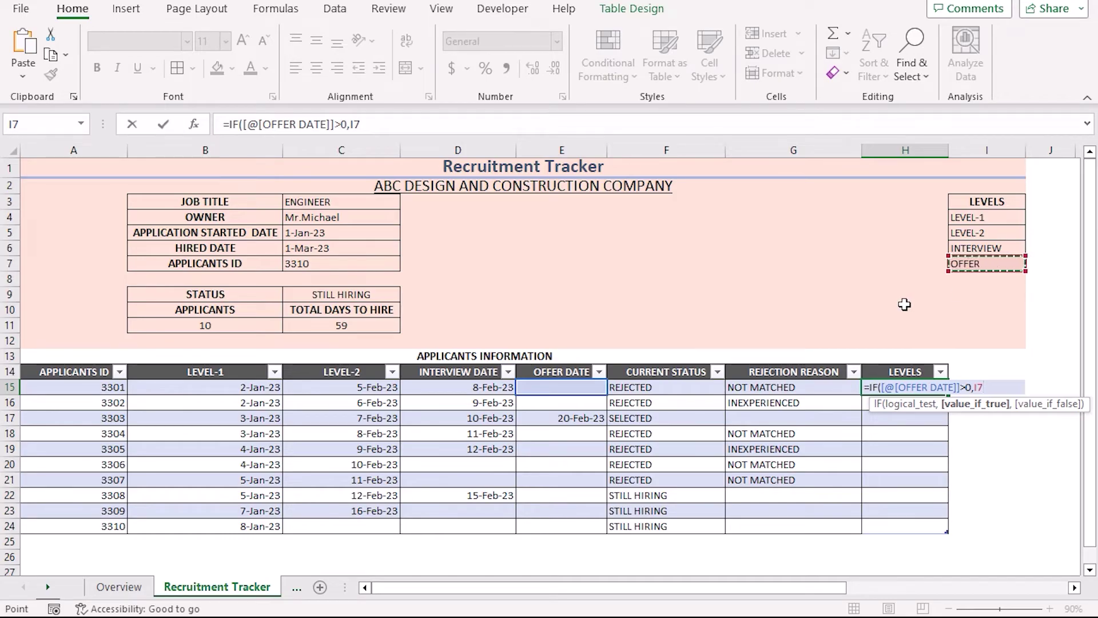
pyautogui.press('F4')
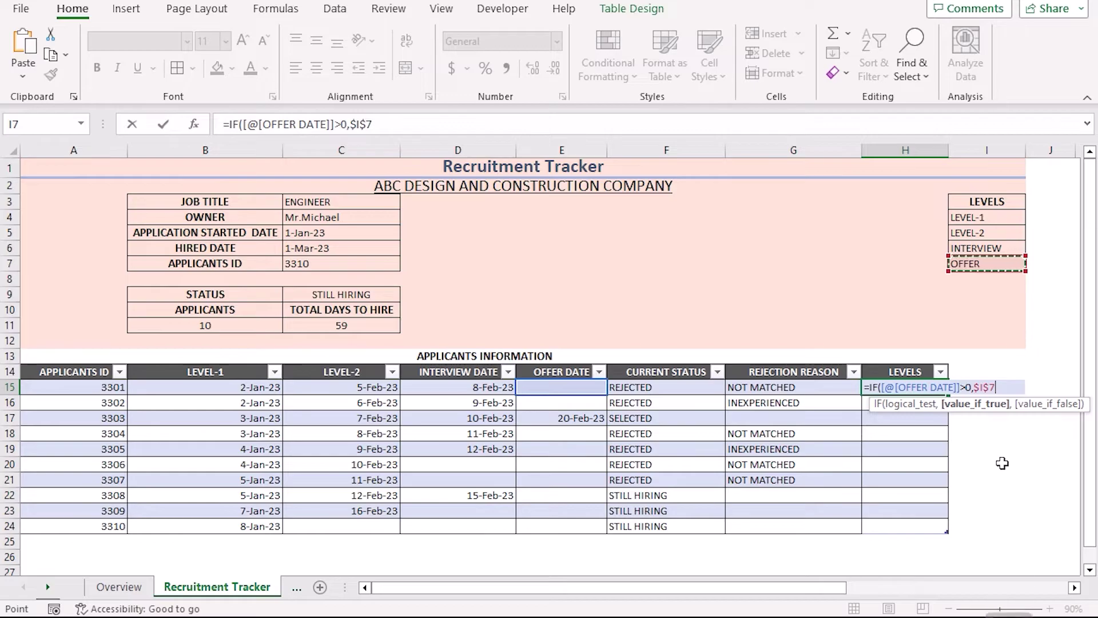
pyautogui.write(',')
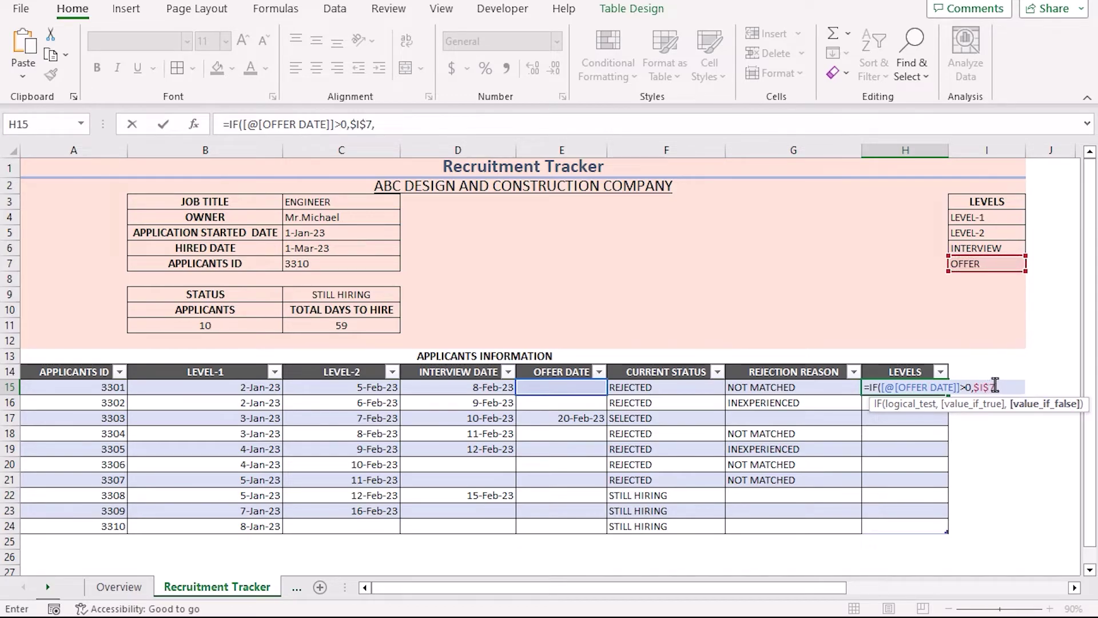
# Step: Nest a second IF testing [@[INTERVIEW DATE]]>0 that returns $I$6
pyautogui.hotkey('ctrl', 'c')
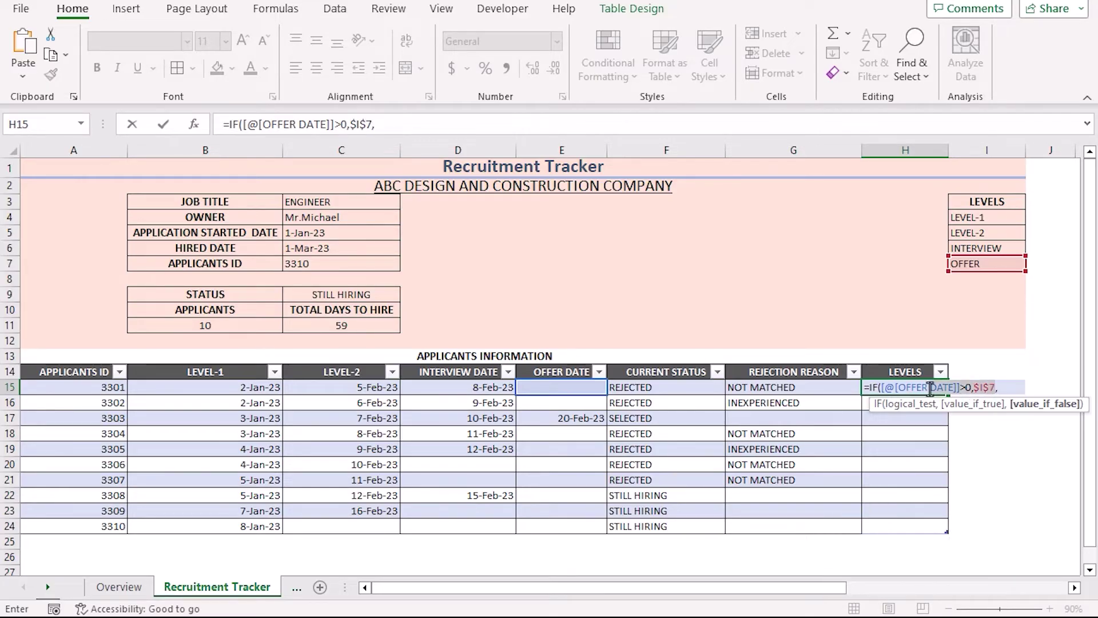
pyautogui.moveTo(995, 387); pyautogui.dragTo(870, 387)
pyautogui.hotkey('ctrl', 'v')
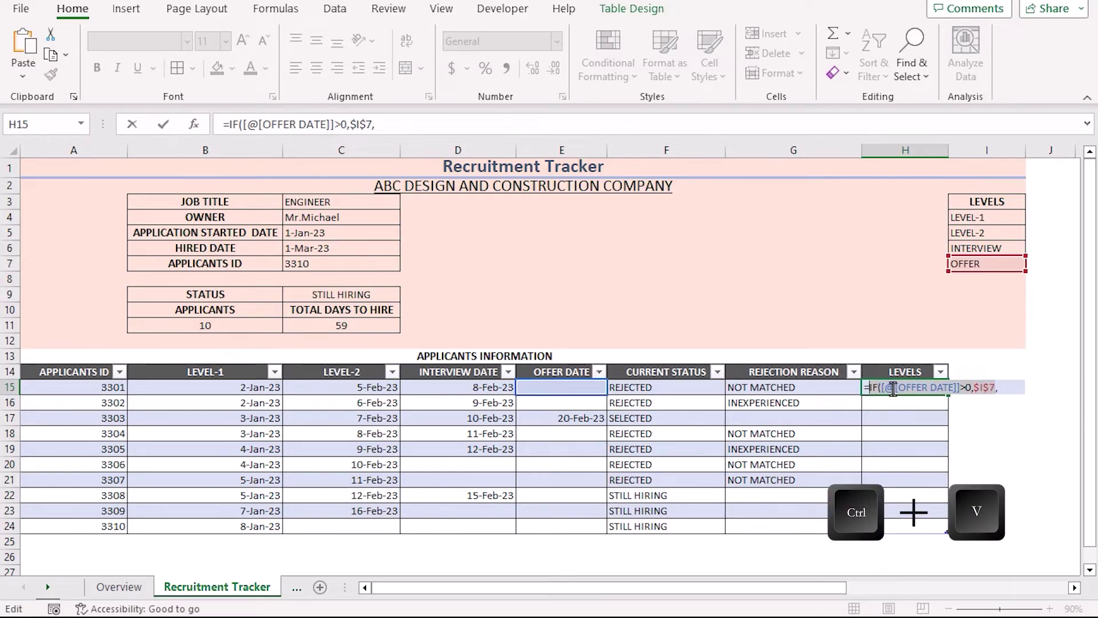
pyautogui.click(1001, 387)
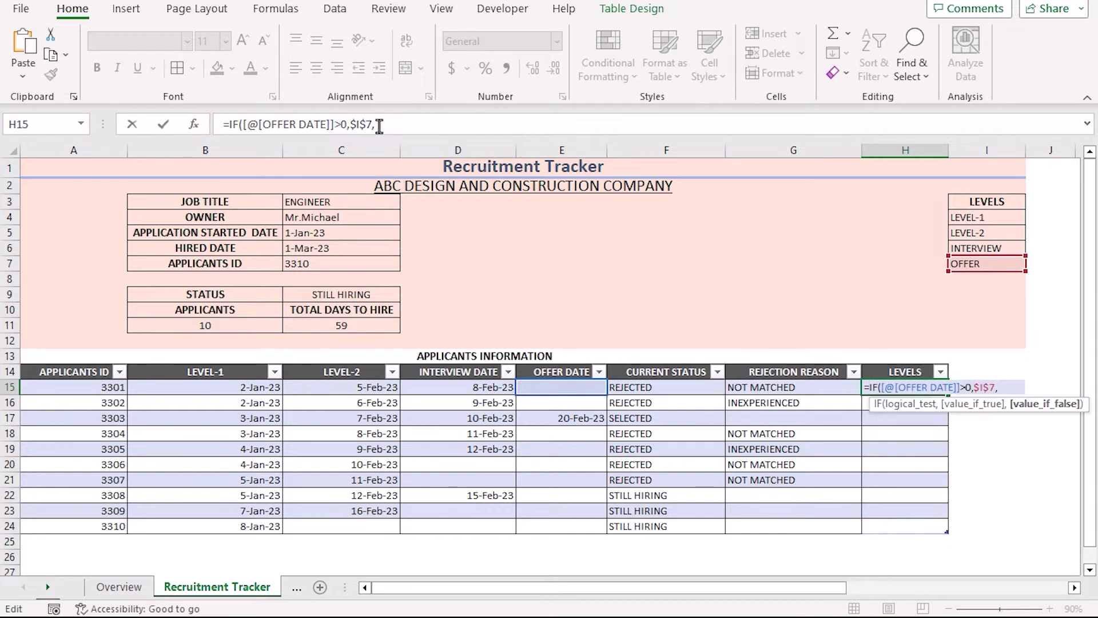
pyautogui.click(379, 125)
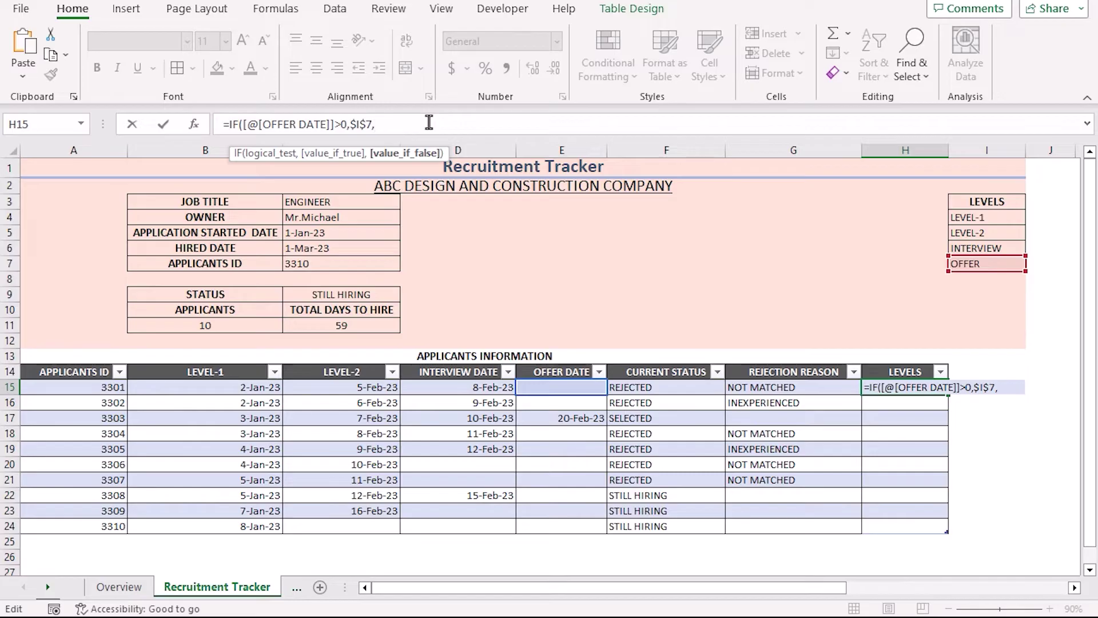
pyautogui.hotkey('ctrl', 'v')
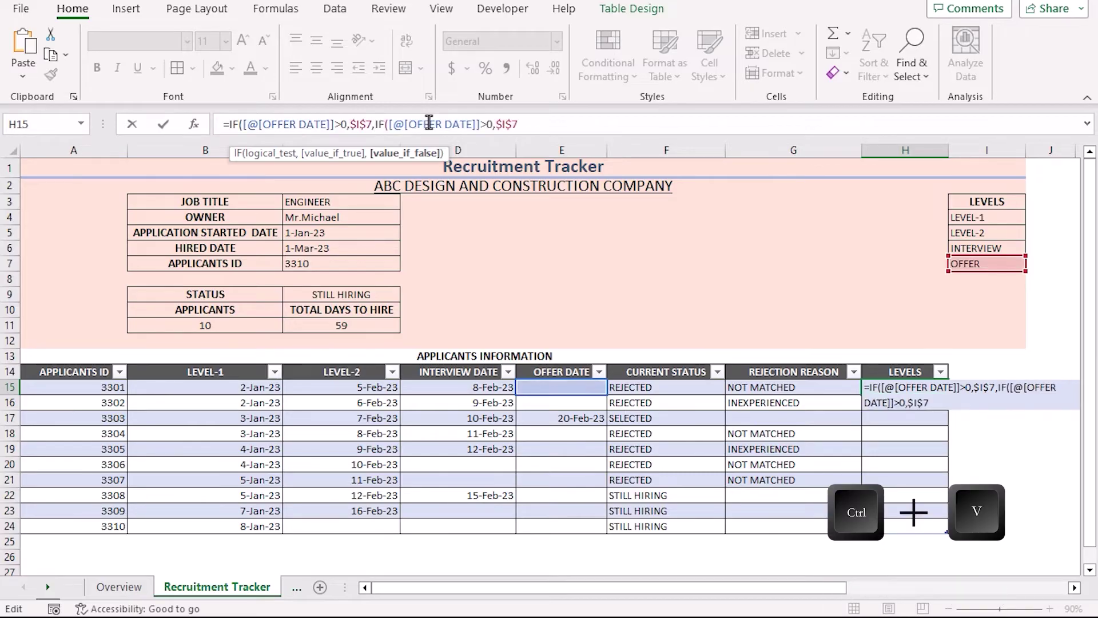
pyautogui.click(471, 124)
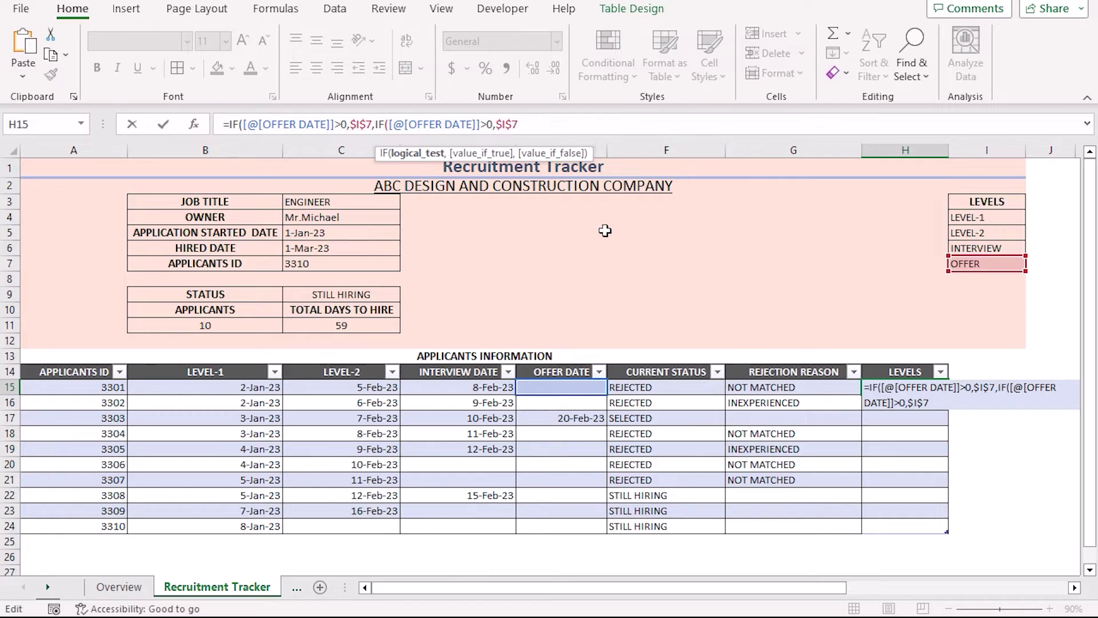
pyautogui.press('BackSpace')
pyautogui.press('BackSpace')
pyautogui.press('BackSpace')
pyautogui.press('BackSpace')
pyautogui.press('BackSpace')
pyautogui.press('BackSpace')
pyautogui.press('BackSpace')
pyautogui.press('BackSpace')
pyautogui.press('BackSpace')
pyautogui.press('BackSpace')
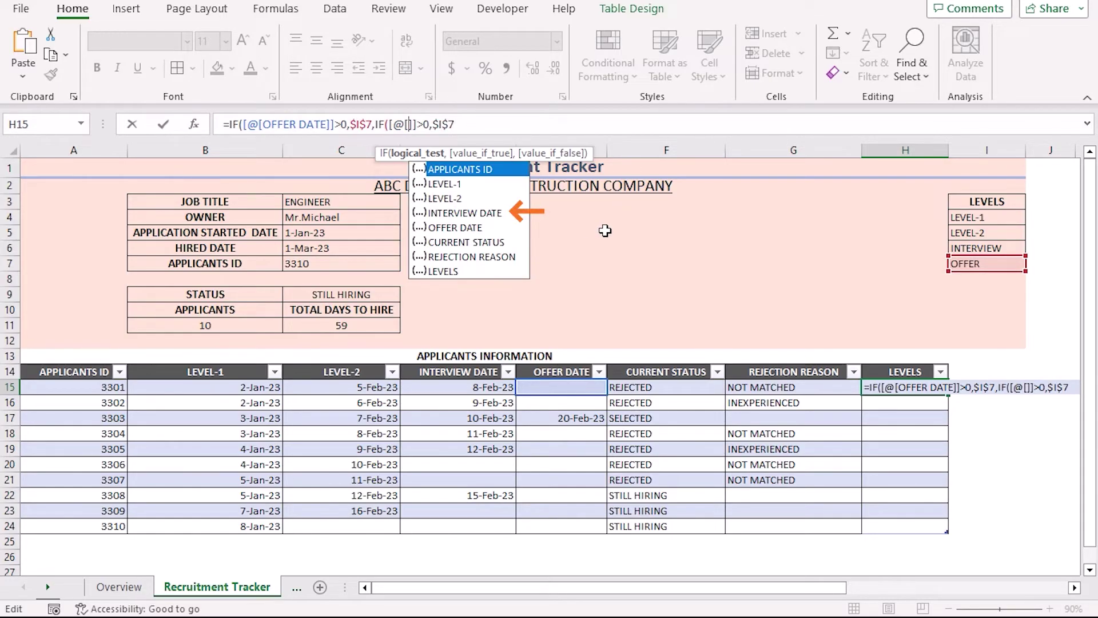
pyautogui.doubleClick(483, 214)
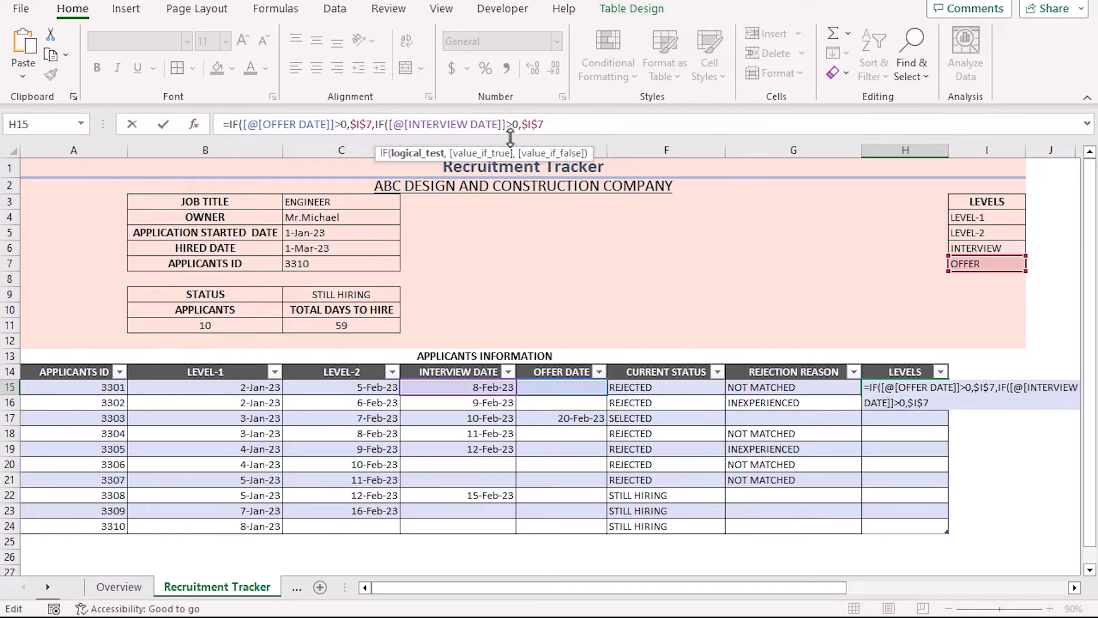
pyautogui.click(548, 124)
pyautogui.press('BackSpace')
pyautogui.write('6')
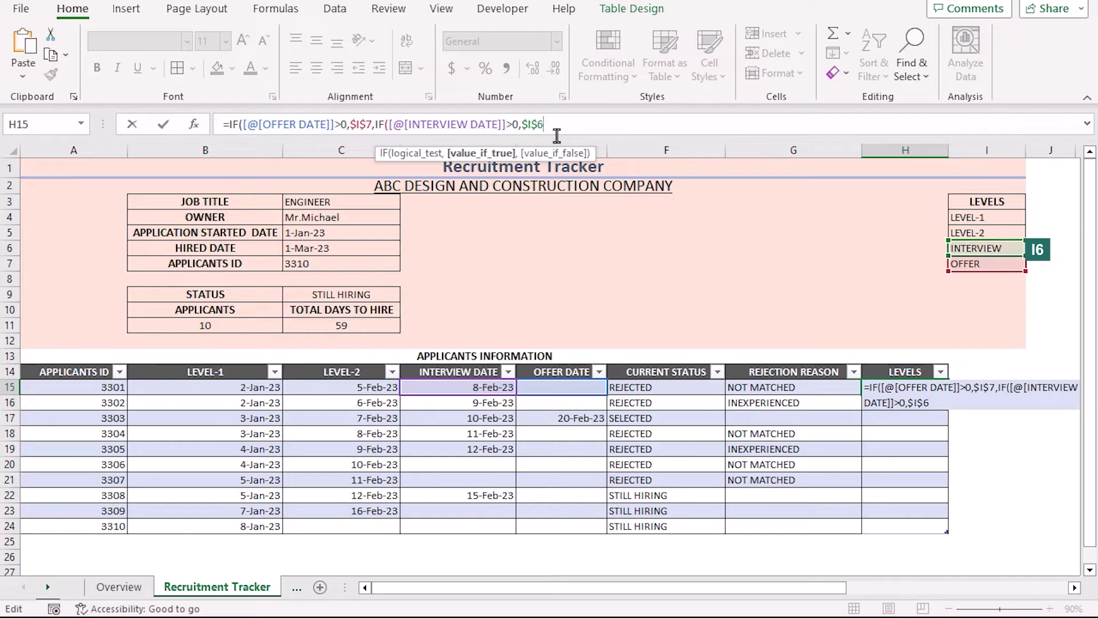
pyautogui.write(',')
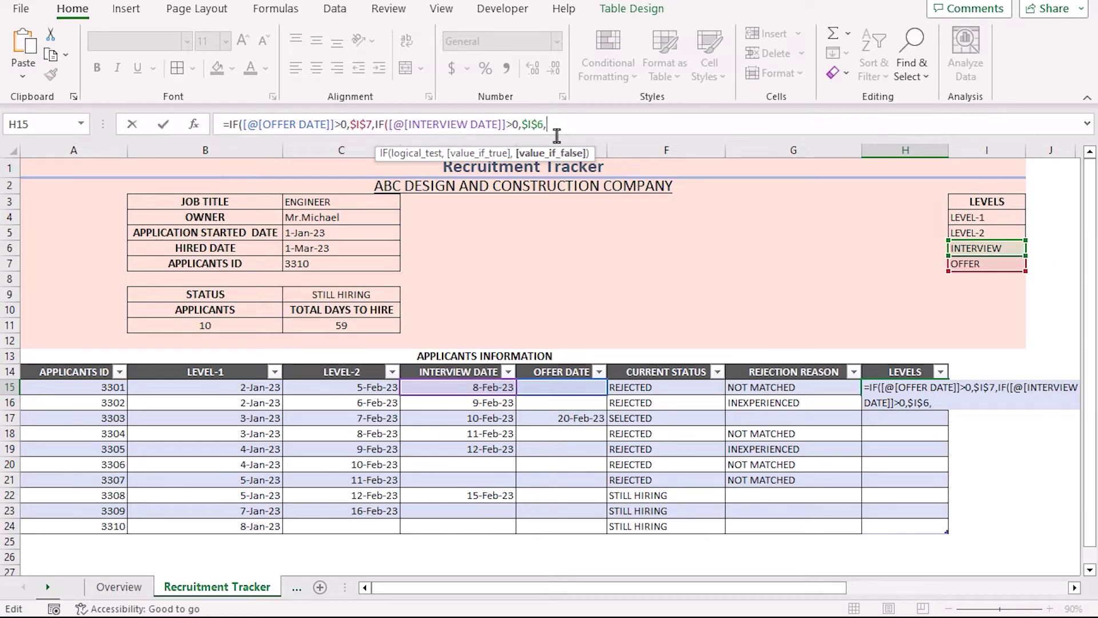
# Step: Add a third nested IF testing [@[LEVEL-2]]>0 that returns $I$5
pyautogui.hotkey('ctrl', 'v')
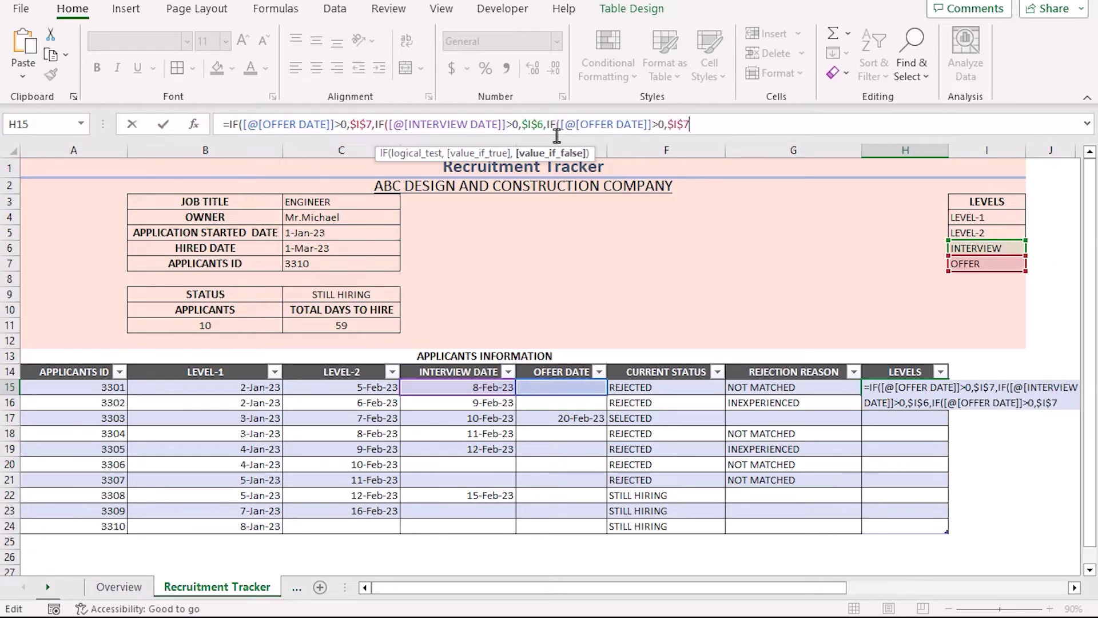
pyautogui.moveTo(643, 122); pyautogui.dragTo(575, 123)
pyautogui.press('BackSpace')
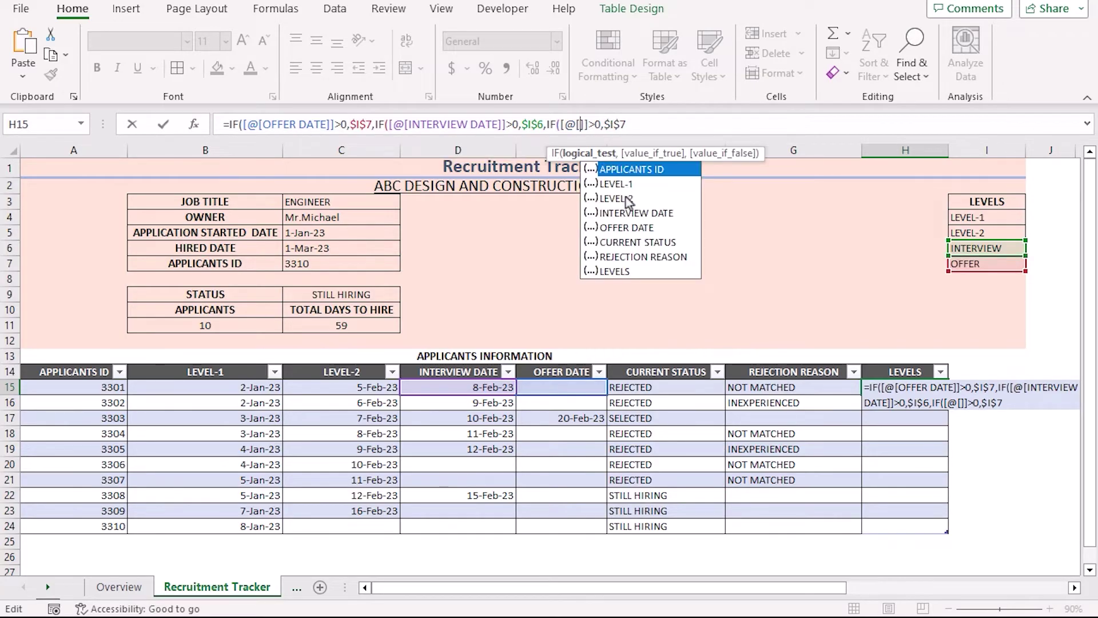
pyautogui.doubleClick(628, 198)
pyautogui.click(672, 124)
pyautogui.press('BackSpace')
pyautogui.write('5,')
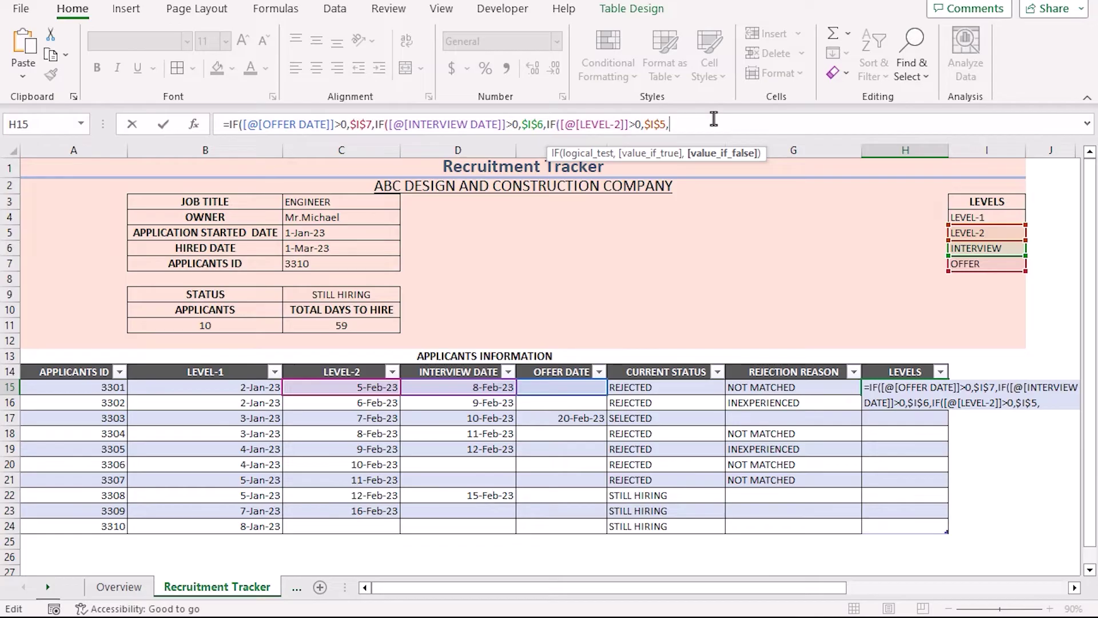
# Step: Add the final IF testing [@[LEVEL-1]]>0 returning $I$4, close the brackets and commit
pyautogui.hotkey('ctrl', 'v')
pyautogui.moveTo(767, 125); pyautogui.dragTo(702, 125)
pyautogui.press('BackSpace')
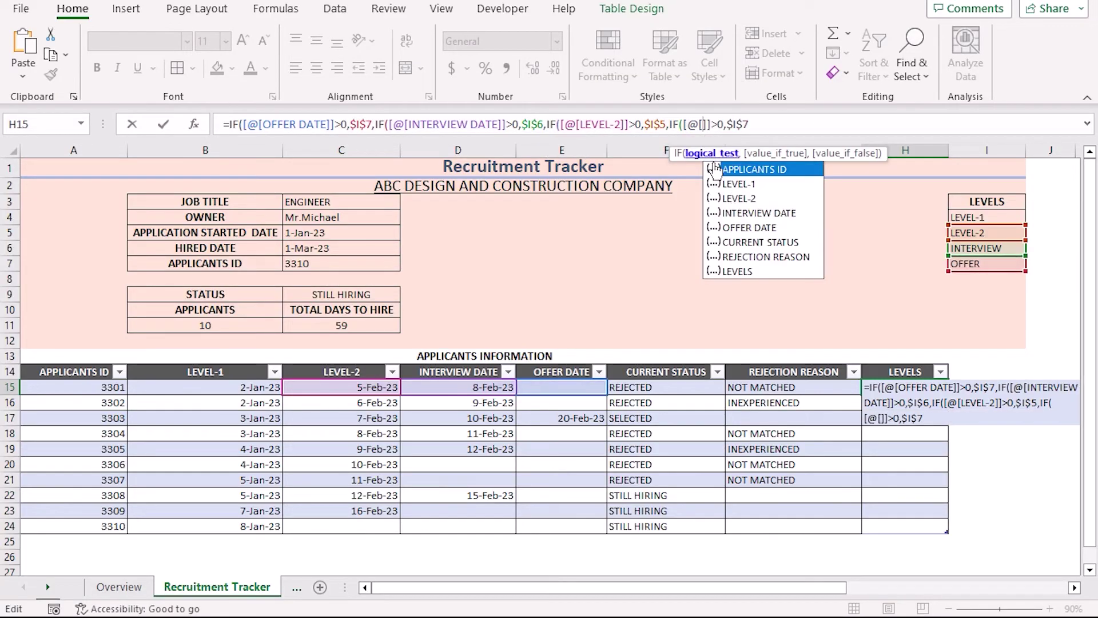
pyautogui.doubleClick(738, 183)
pyautogui.click(802, 133)
pyautogui.press('BackSpace')
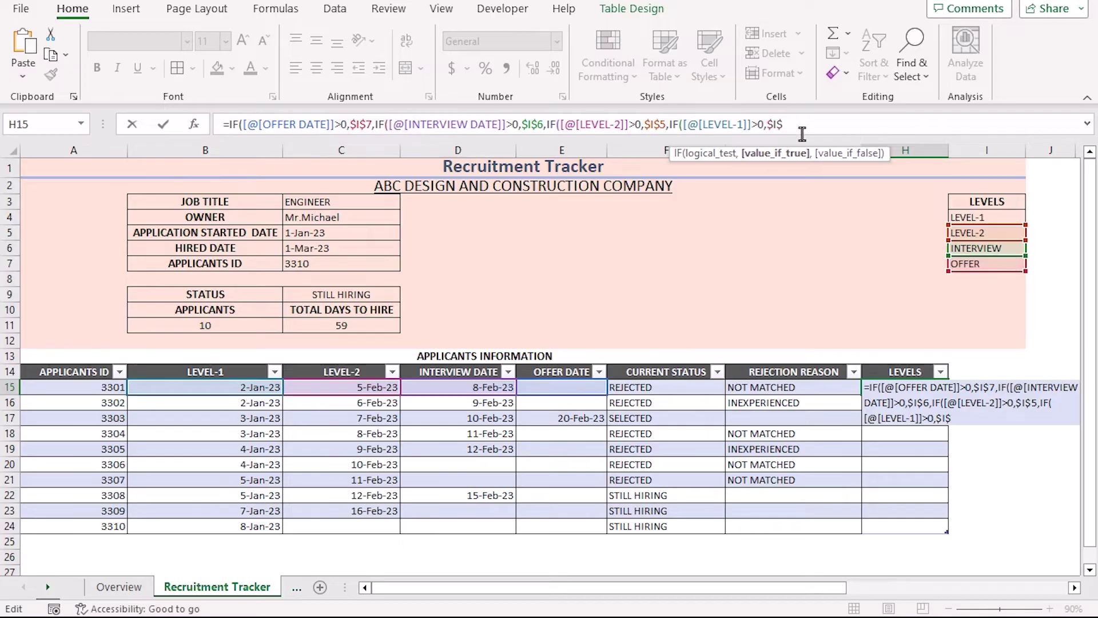
pyautogui.write('4')
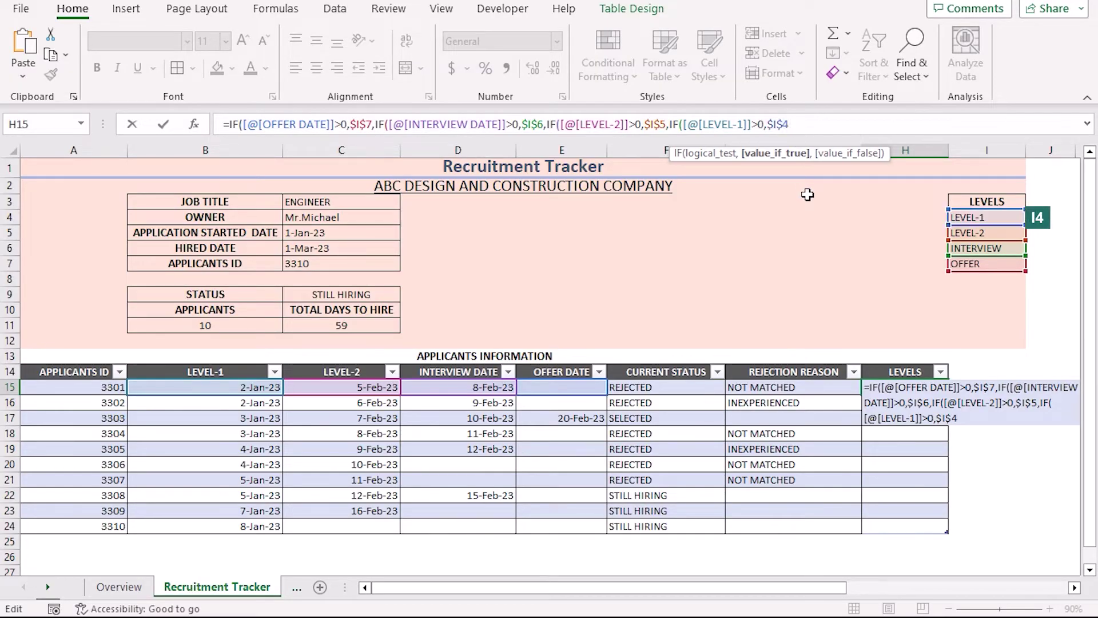
pyautogui.write(')')
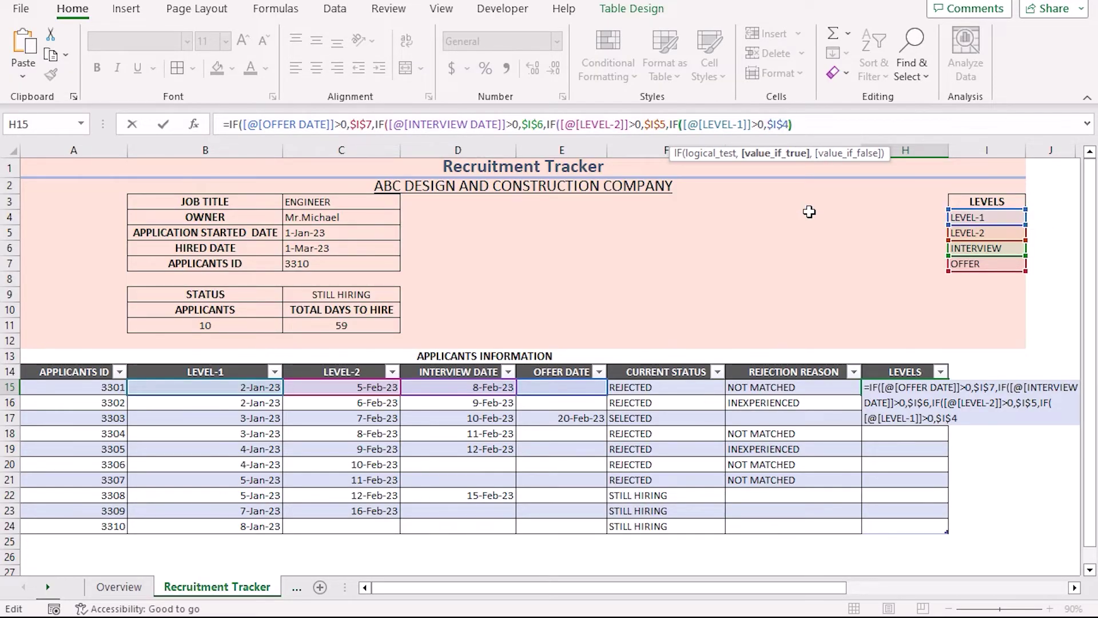
pyautogui.write(')))')
pyautogui.press('Return')
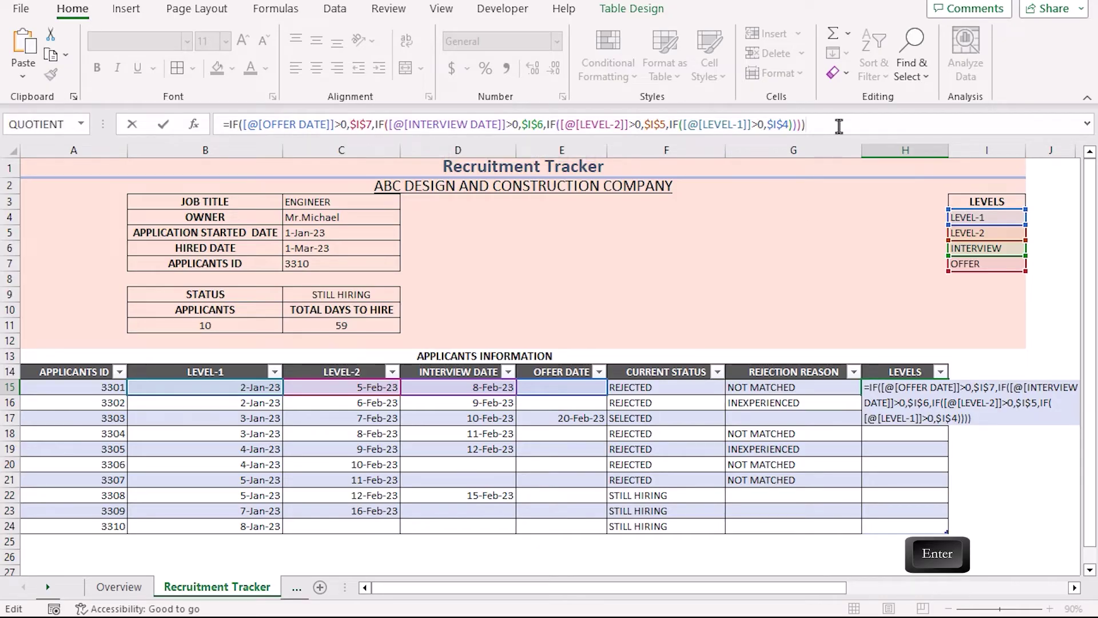
# Step: Fill H15's LEVELS formula down to H24 so every applicant shows a stage
pyautogui.click(930, 389)
pyautogui.moveTo(950, 396); pyautogui.dragTo(949, 533)
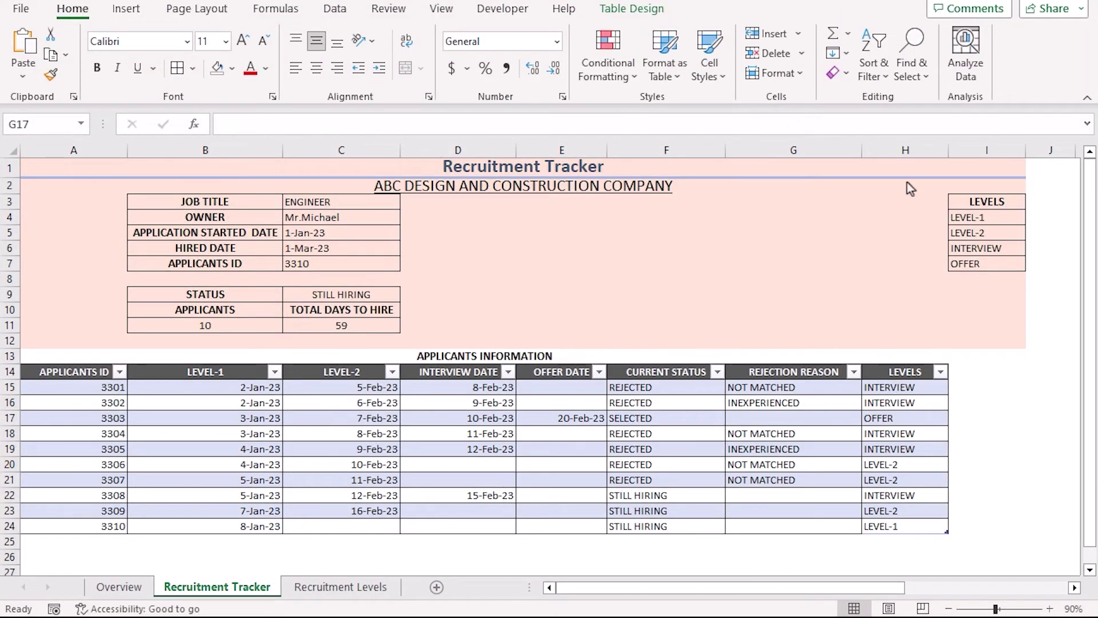
pyautogui.click(908, 145)
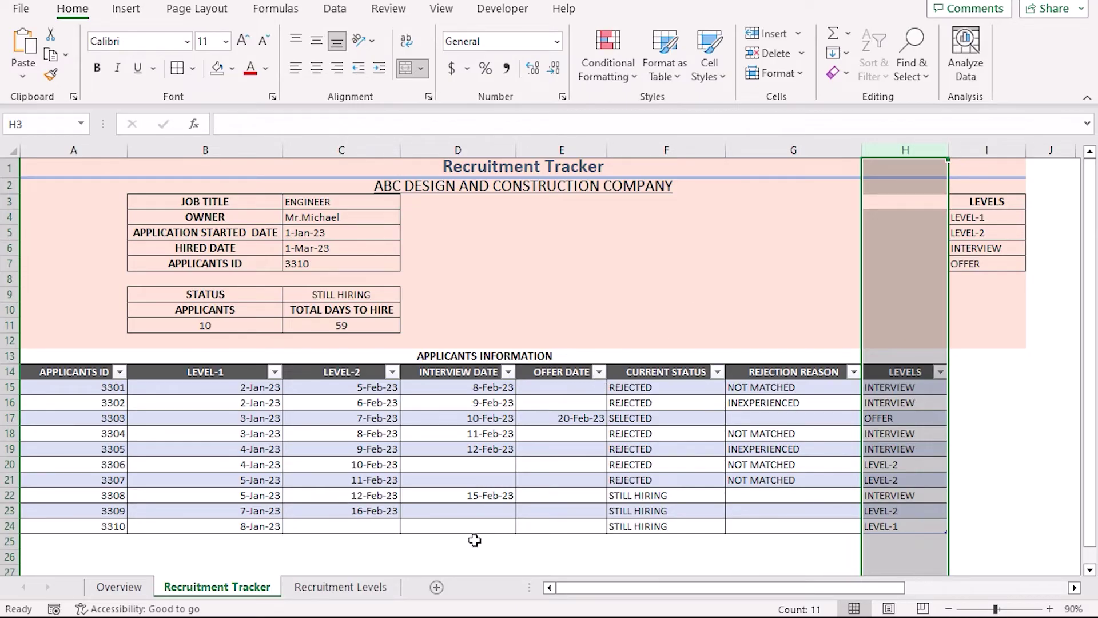
# Step: Go to the Recruitment Levels sheet and review its Stages, Applicant Count and Recruitment Levels headings
pyautogui.click(349, 589)
pyautogui.click(109, 213)
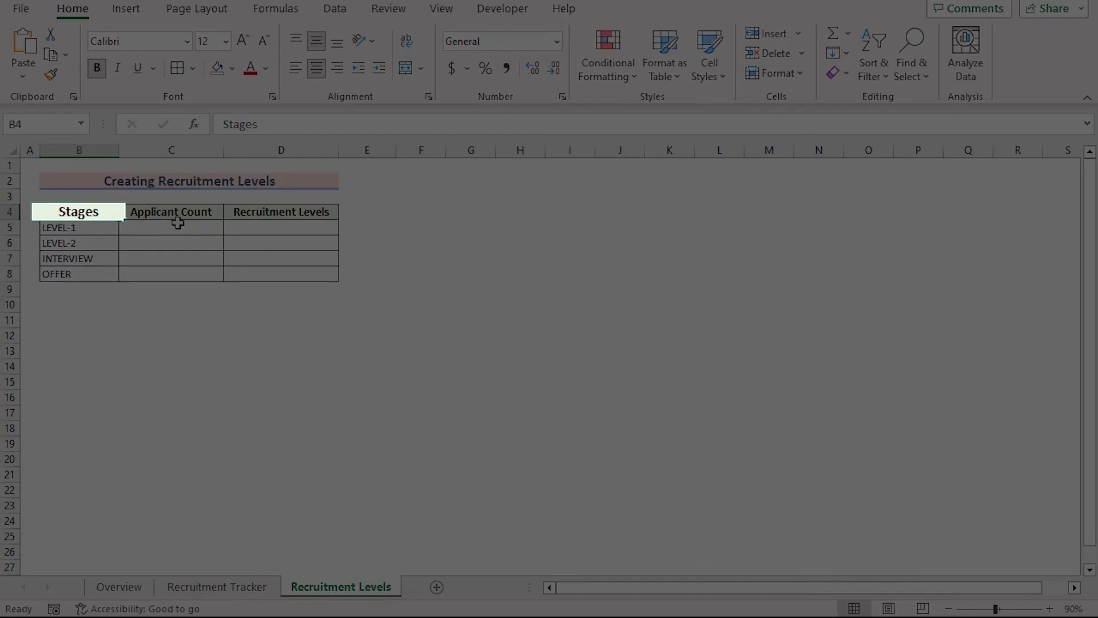
pyautogui.click(201, 209)
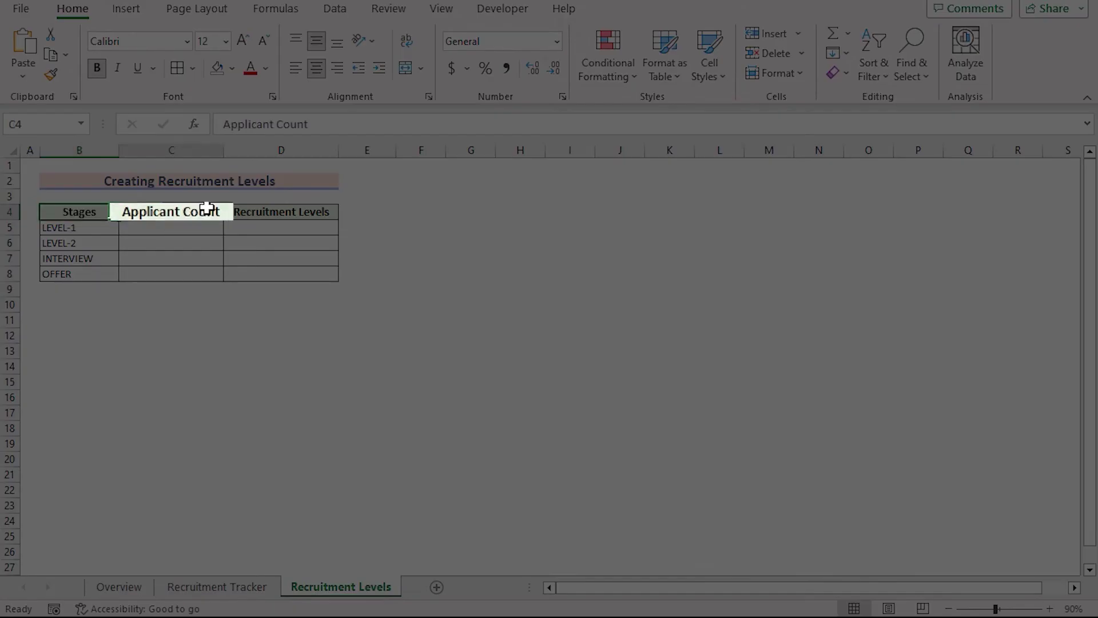
pyautogui.click(326, 214)
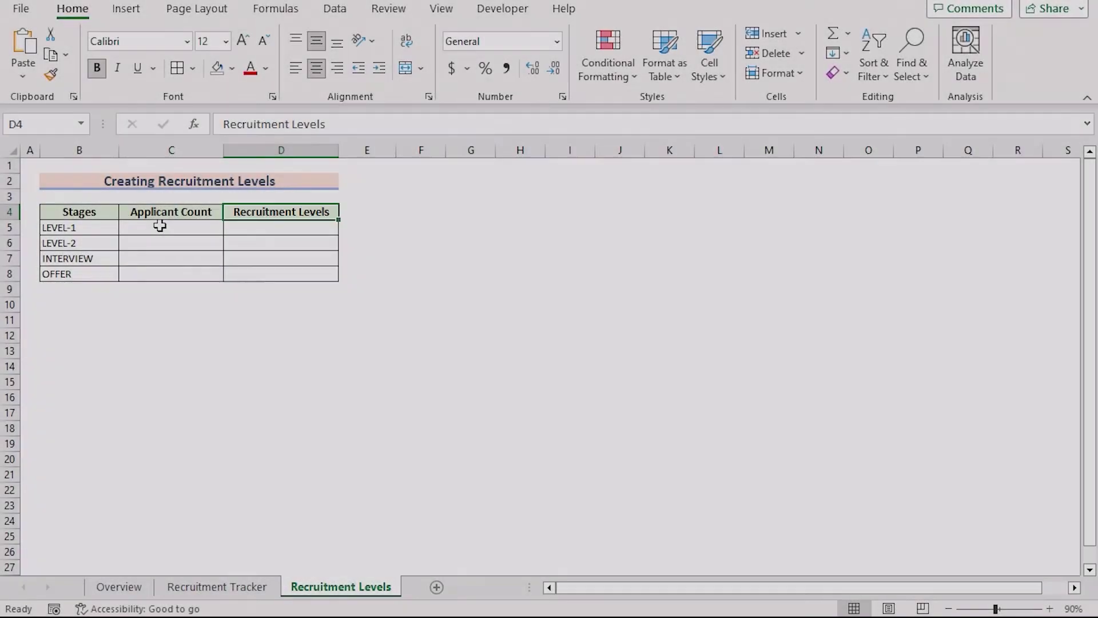
pyautogui.click(160, 226)
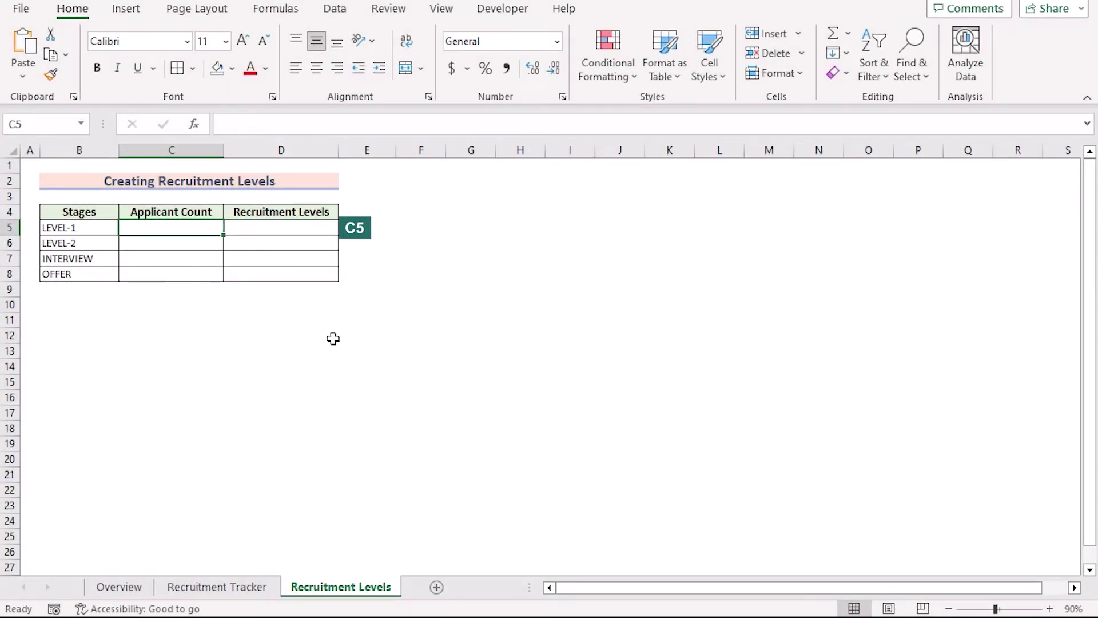
# Step: Enter =COUNTIF(Appli_info[LEVELS],B5) in C5
pyautogui.write('=COUN')
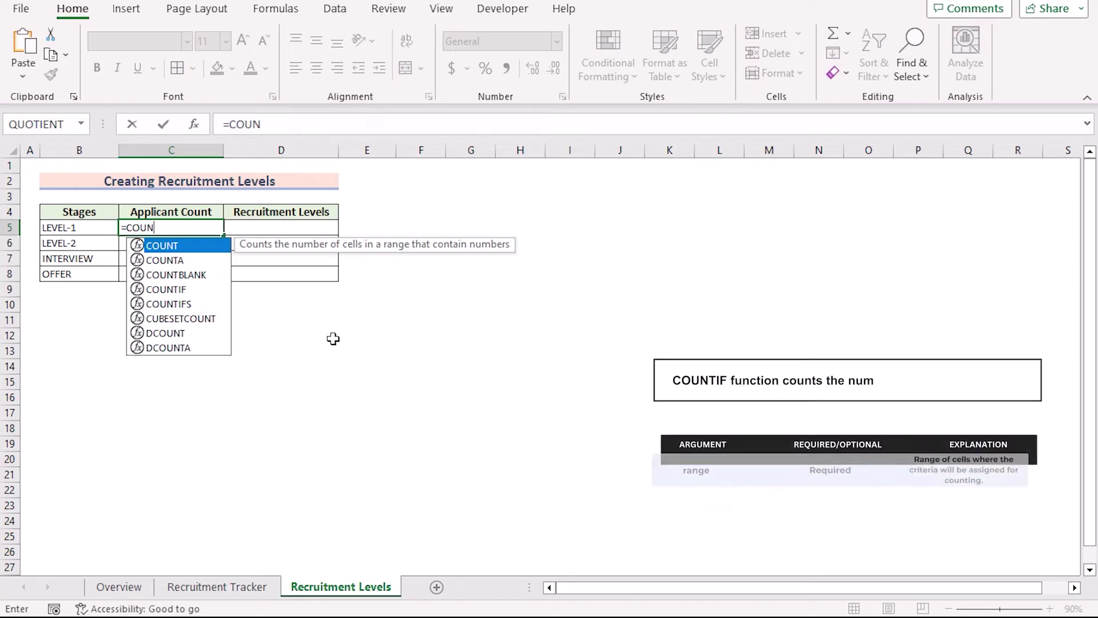
pyautogui.write('TIF')
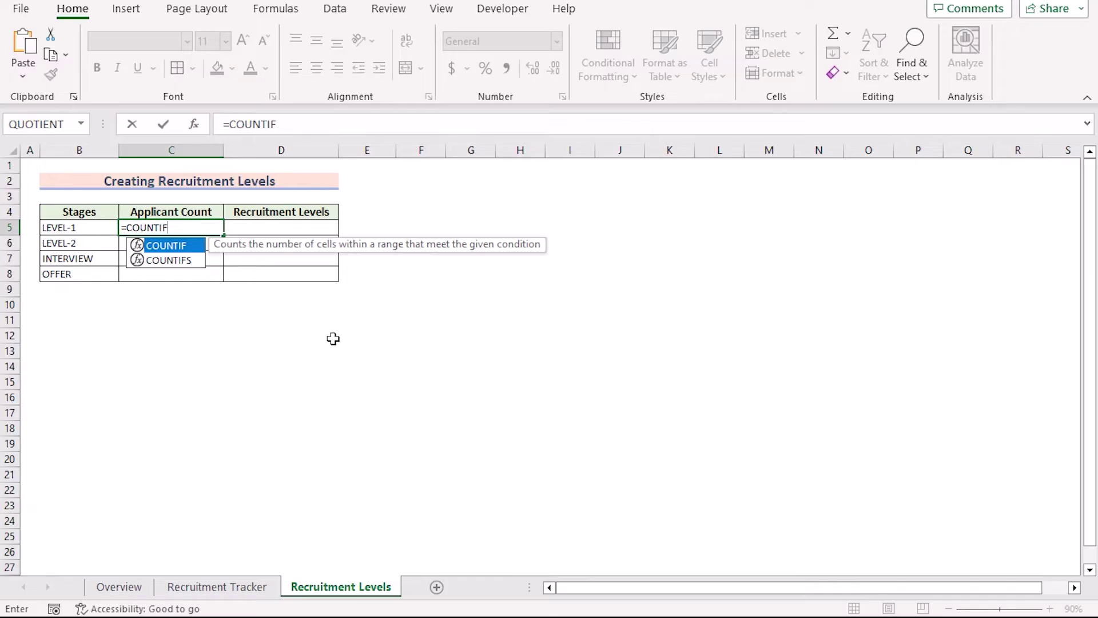
pyautogui.write('(')
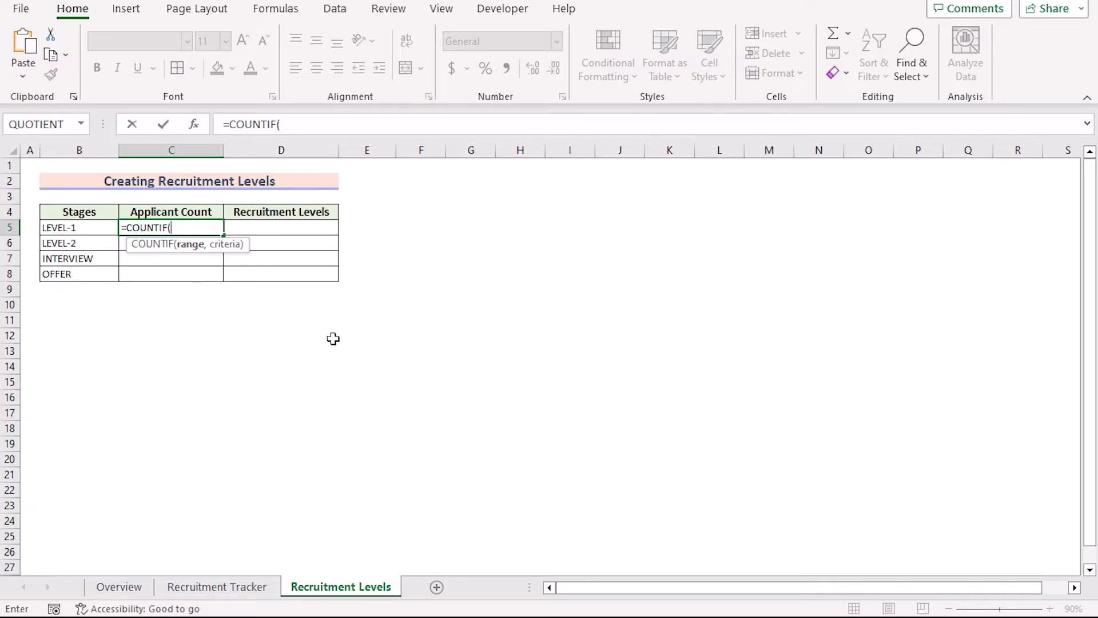
pyautogui.write('appl')
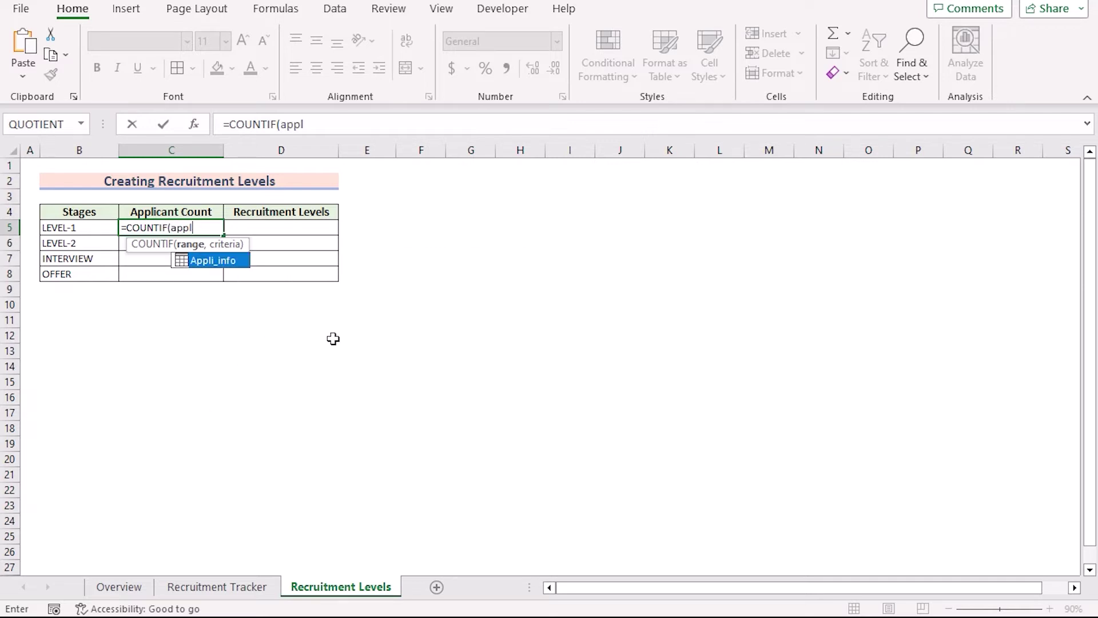
pyautogui.write('i')
pyautogui.doubleClick(212, 261)
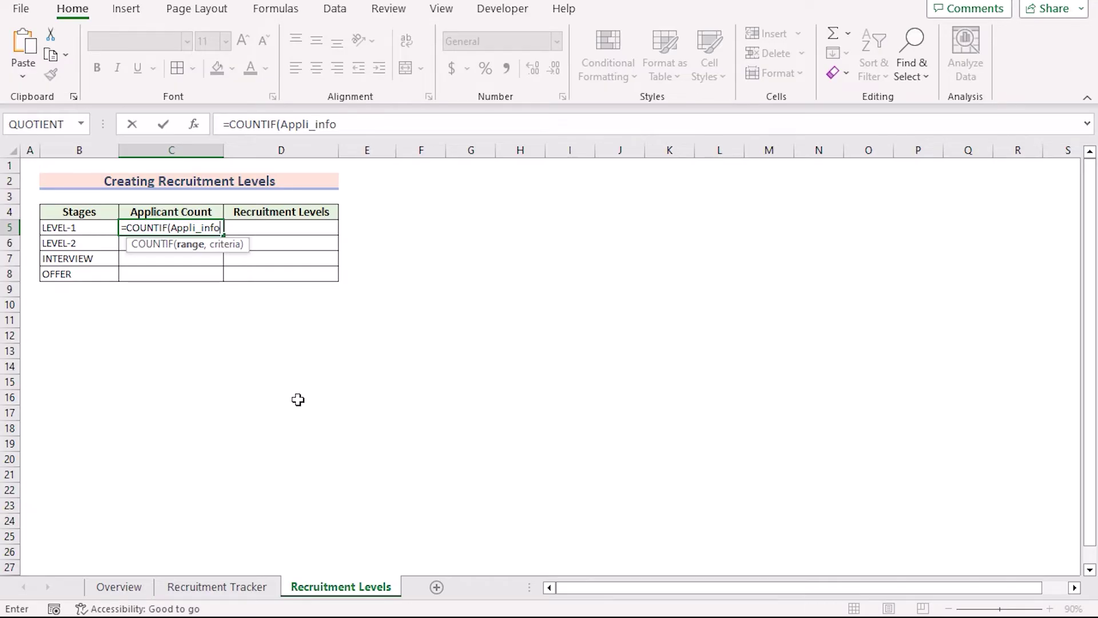
pyautogui.write('[')
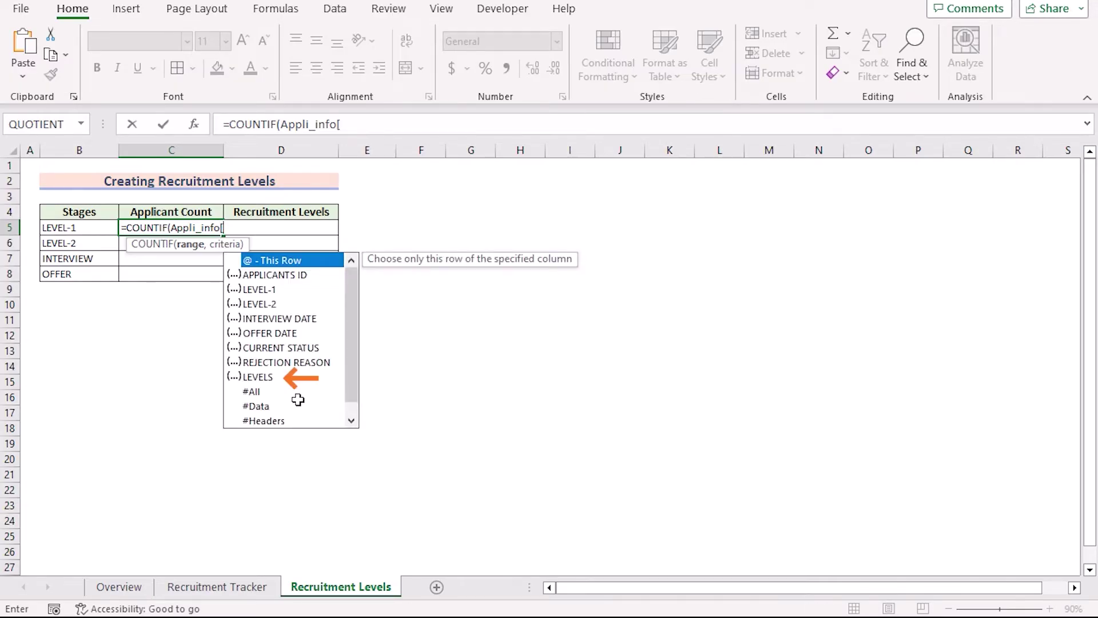
pyautogui.doubleClick(267, 375)
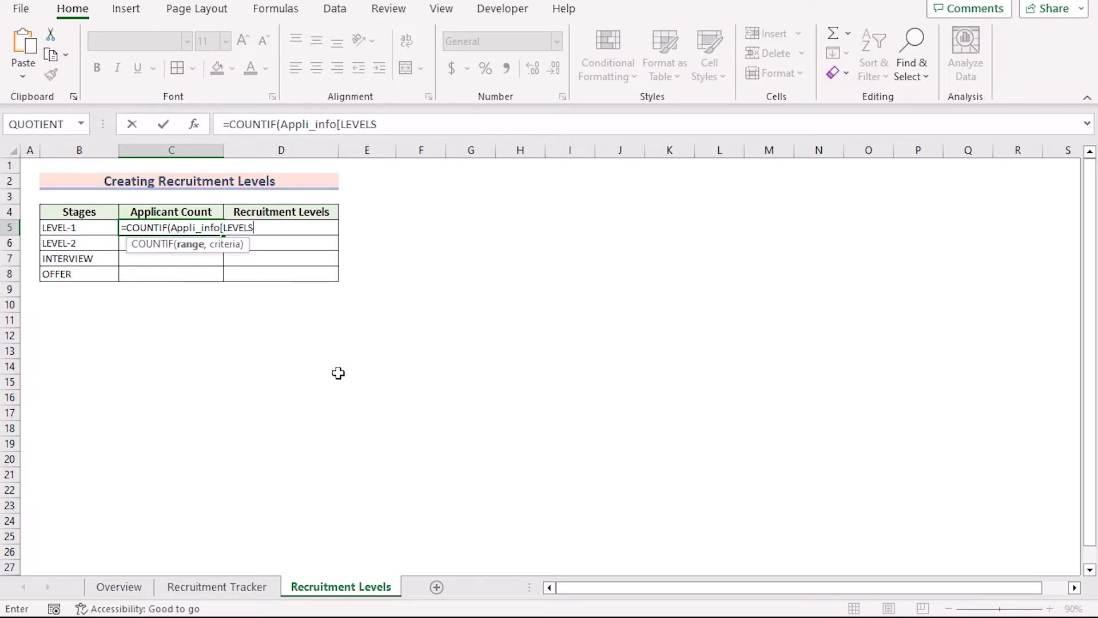
pyautogui.write('],')
pyautogui.click(84, 227)
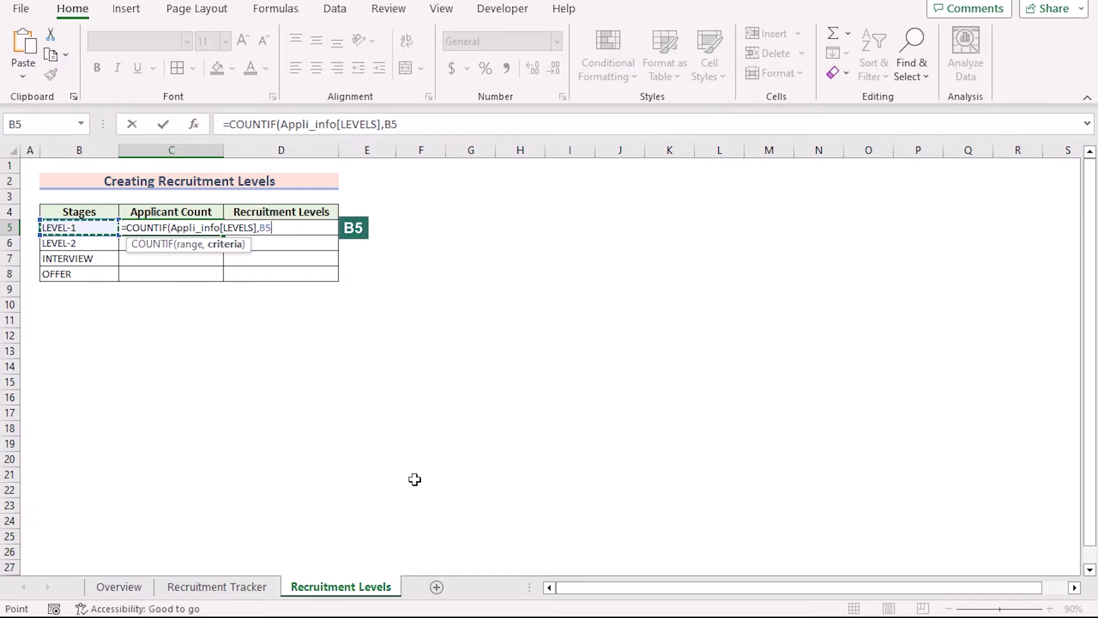
pyautogui.write(')')
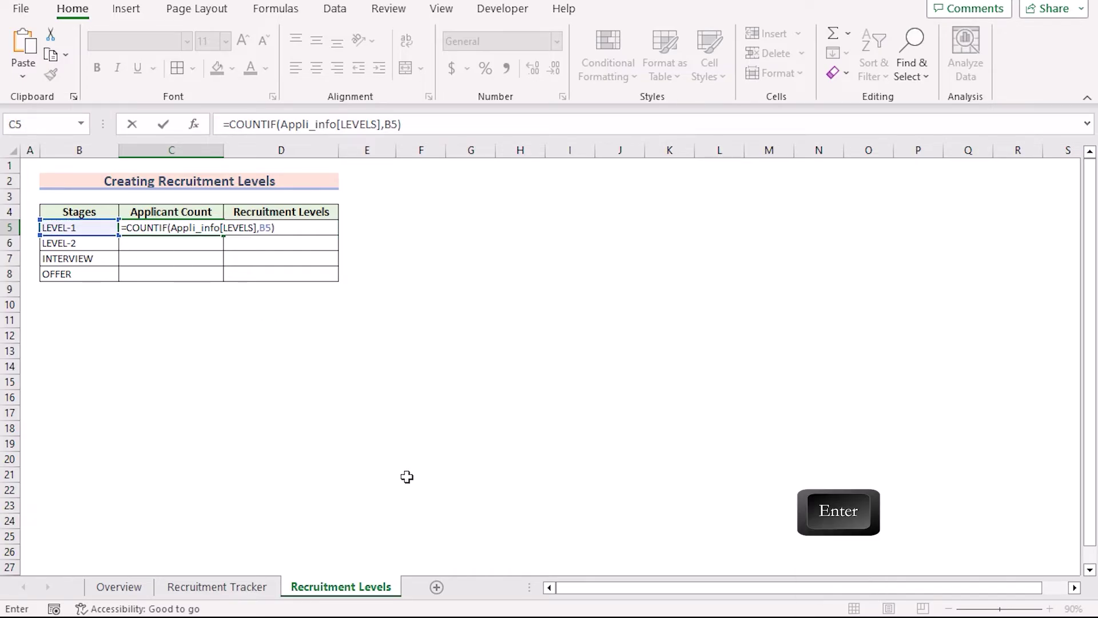
pyautogui.press('Return')
# Step: Fill the count formula down to C8, giving 1, 3, 5 and 1
pyautogui.click(189, 228)
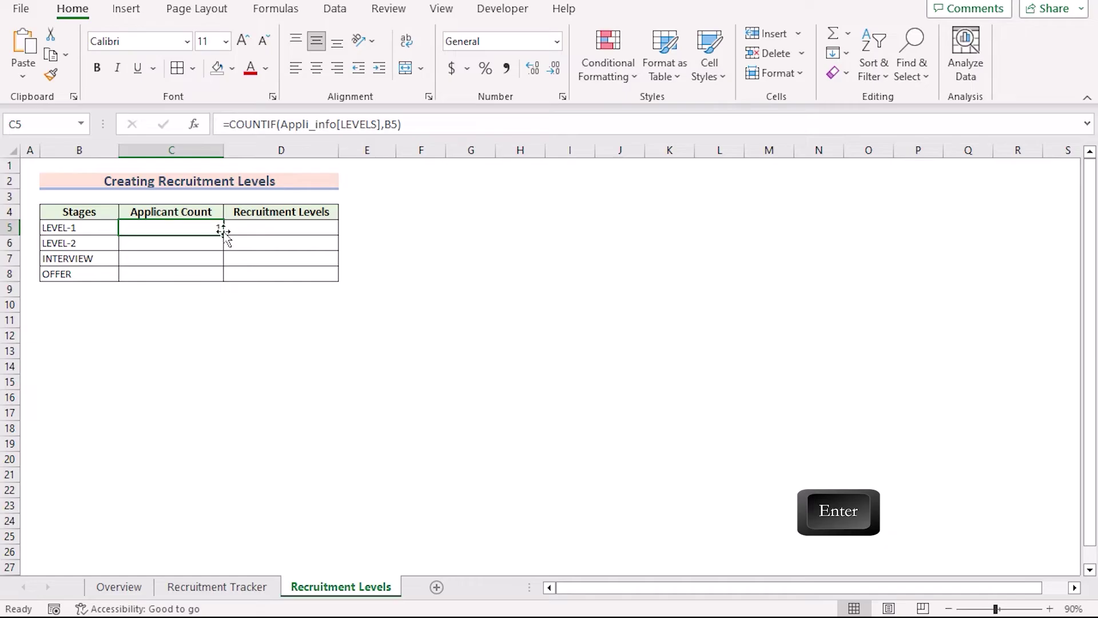
pyautogui.moveTo(223, 235); pyautogui.dragTo(218, 278)
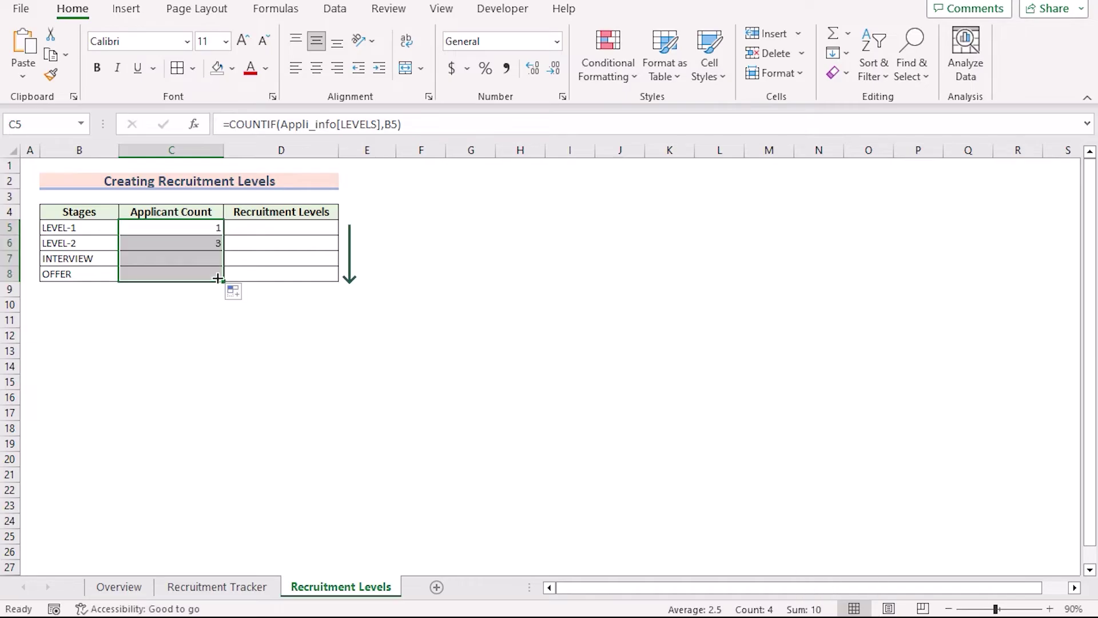
pyautogui.moveTo(127, 278); pyautogui.dragTo(188, 242)
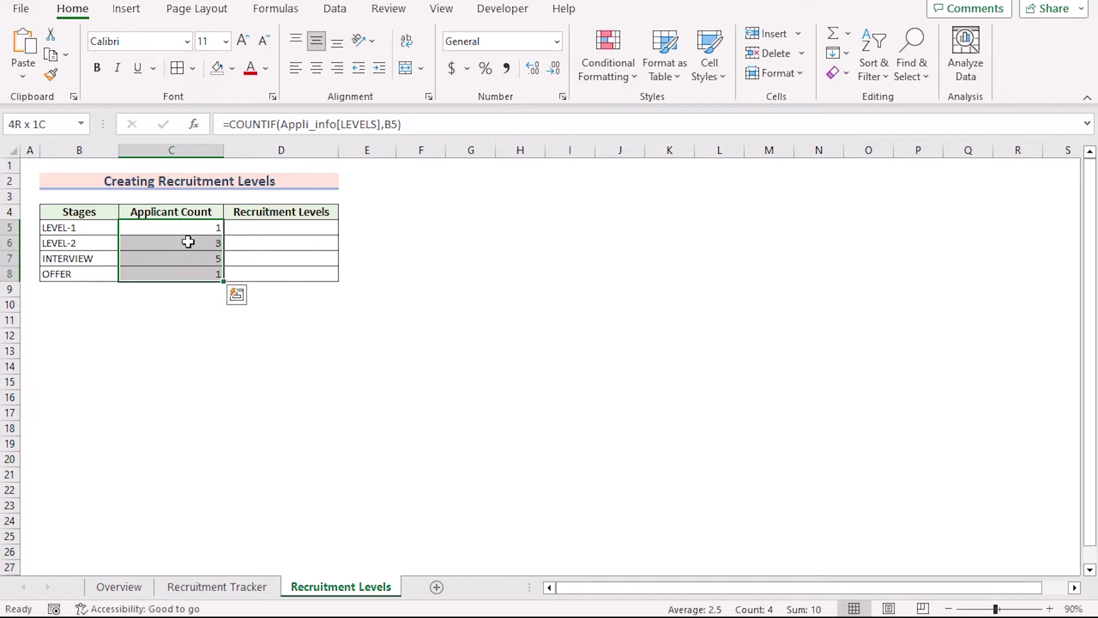
pyautogui.click(94, 213)
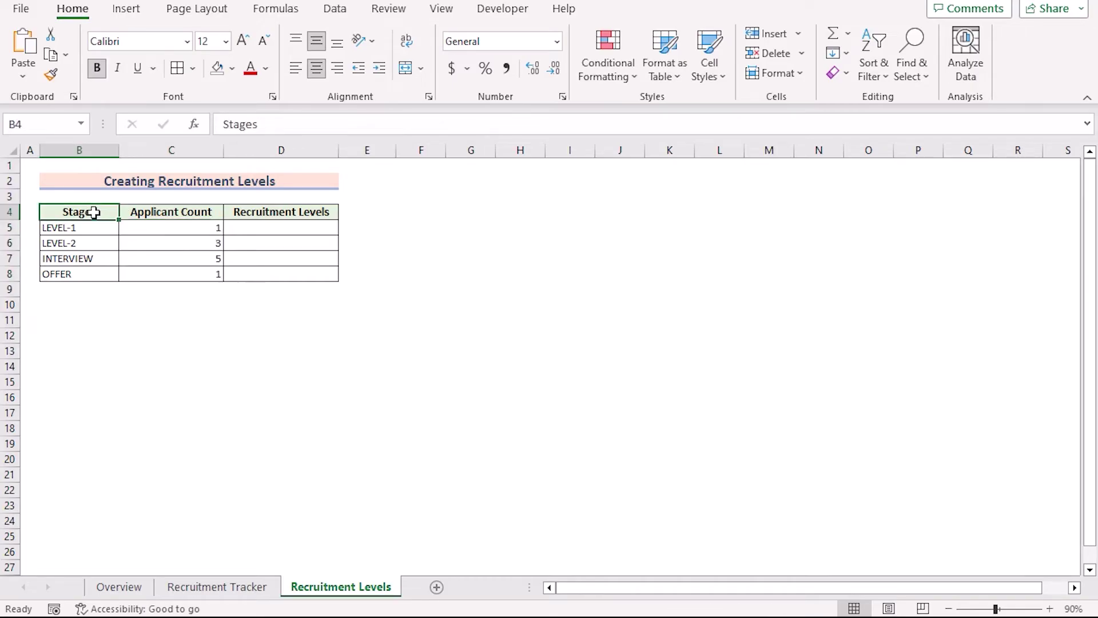
# Step: Insert a doughnut chart of the stages and applicant counts in B4:C8, placed below the stages table
pyautogui.keyDown('shift'); pyautogui.click(165, 278); pyautogui.keyUp('shift')
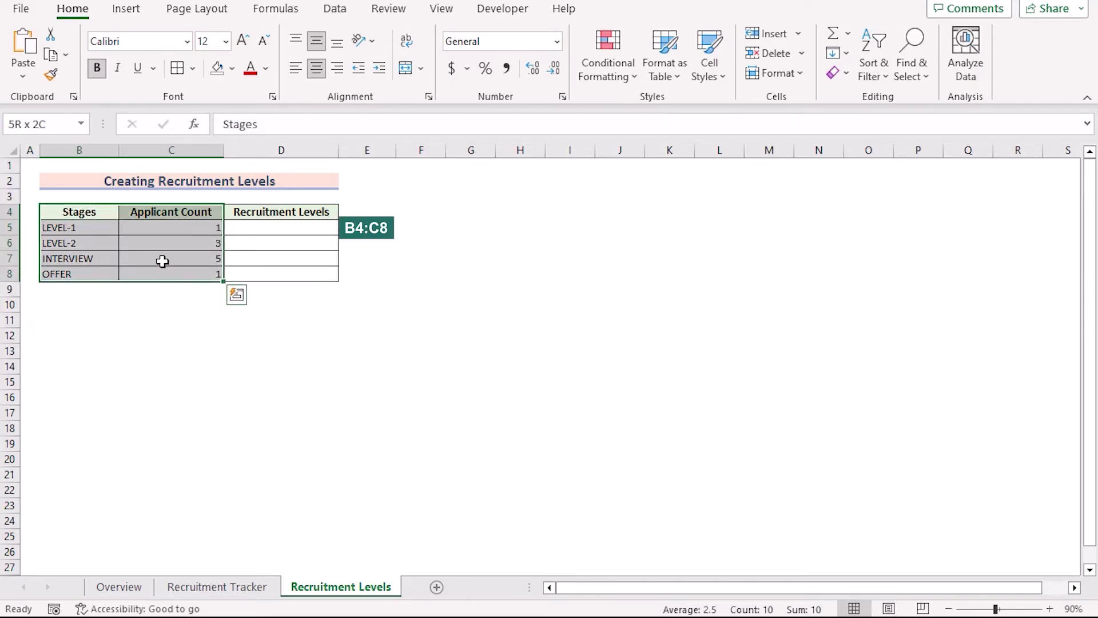
pyautogui.click(125, 10)
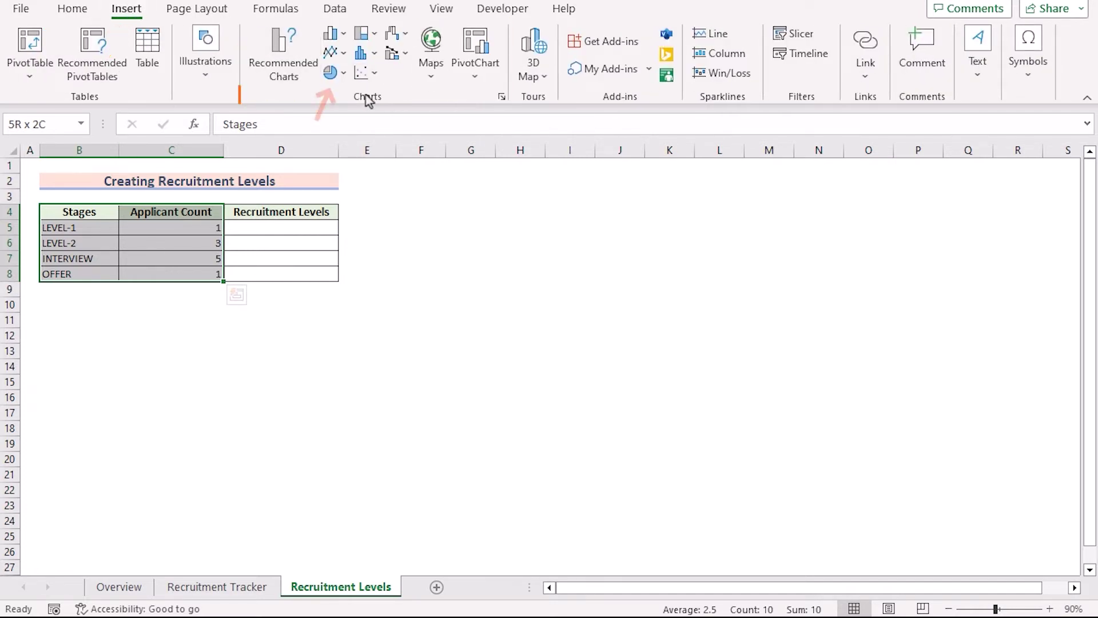
pyautogui.click(341, 78)
pyautogui.click(354, 308)
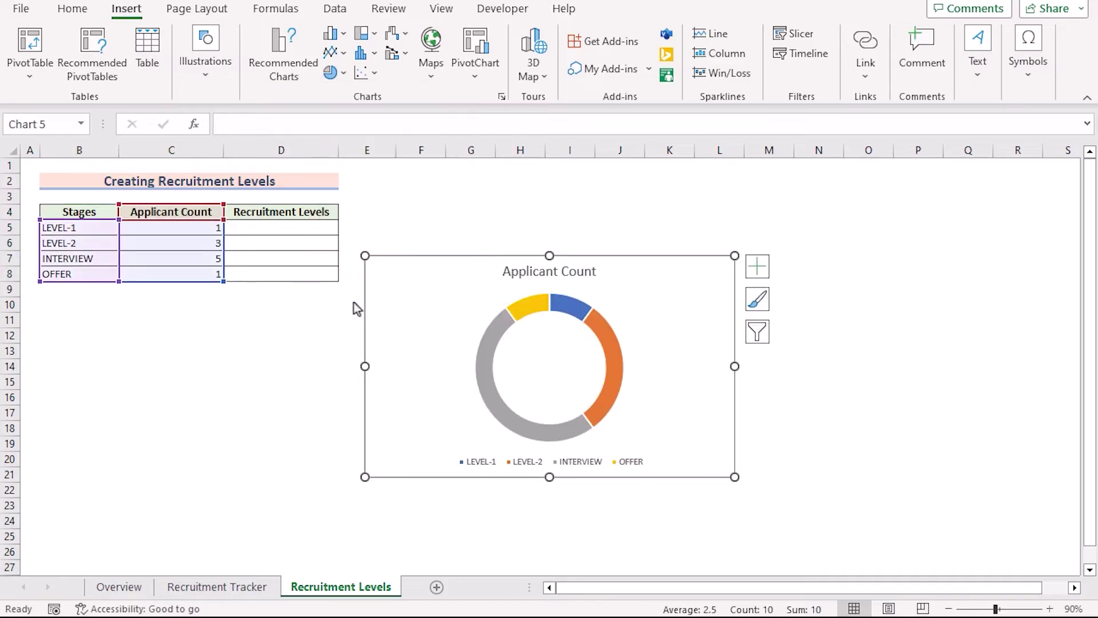
pyautogui.moveTo(483, 265); pyautogui.dragTo(254, 309)
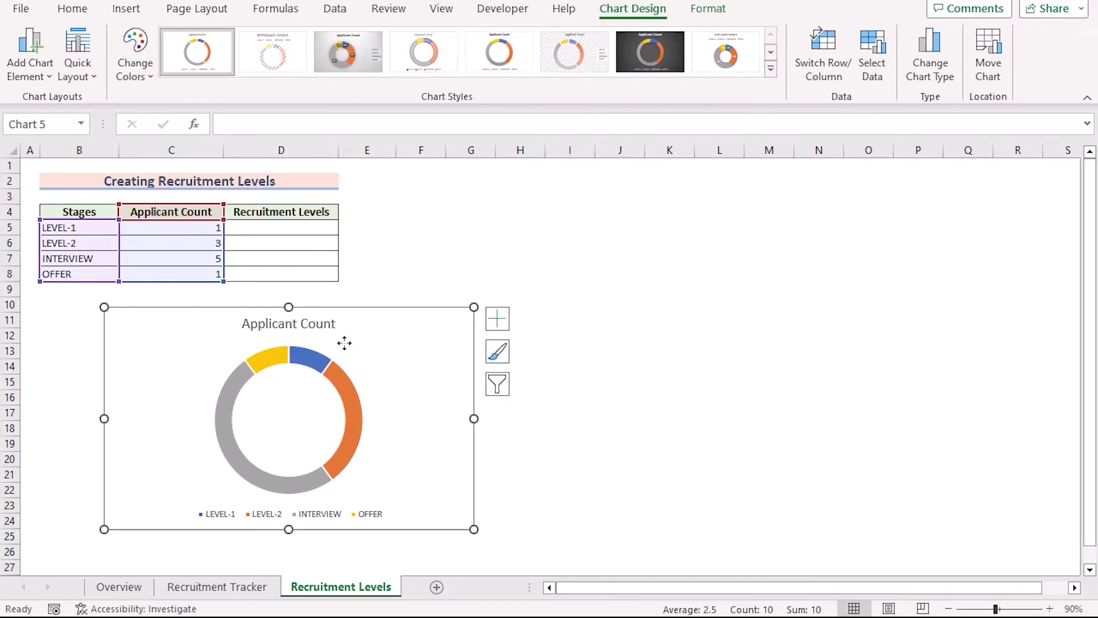
# Step: Add data labels to the doughnut that show percentages instead of values
pyautogui.click(497, 319)
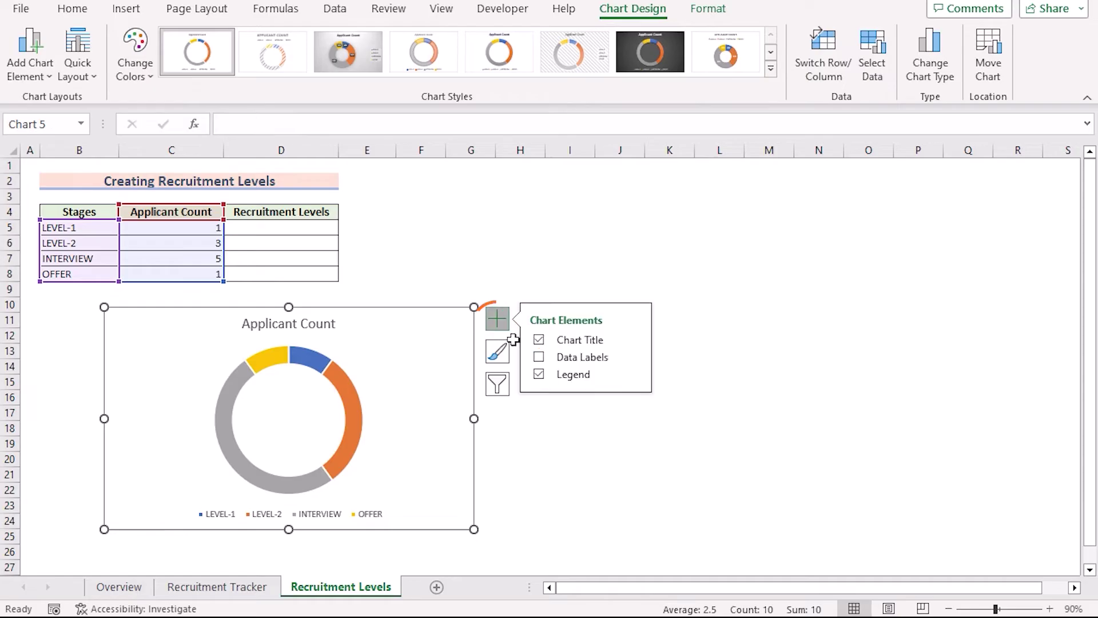
pyautogui.click(538, 357)
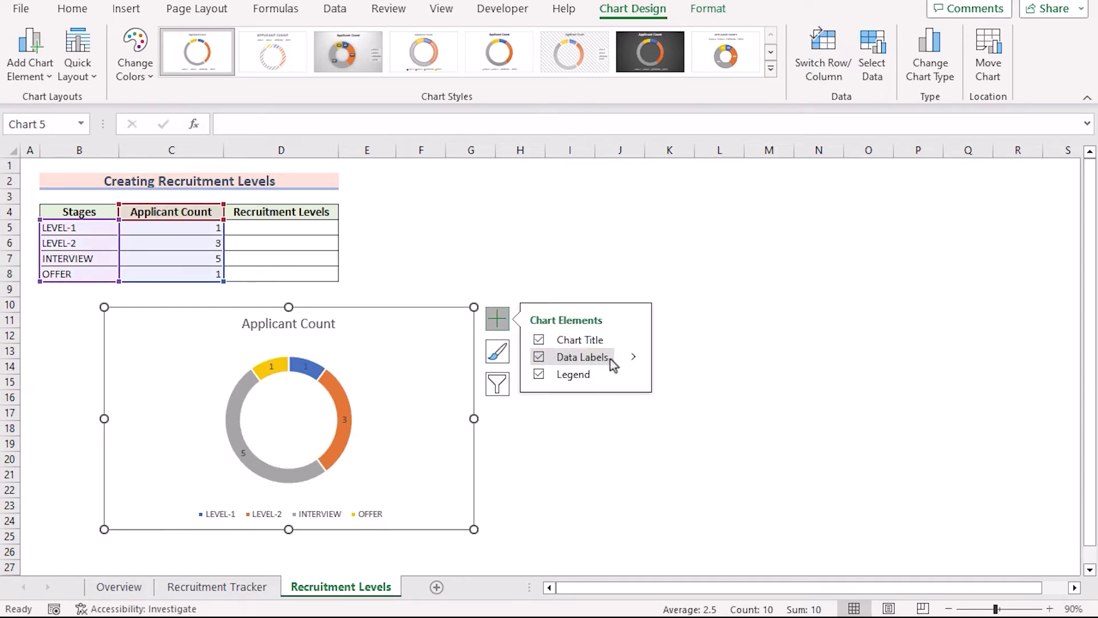
pyautogui.click(639, 361)
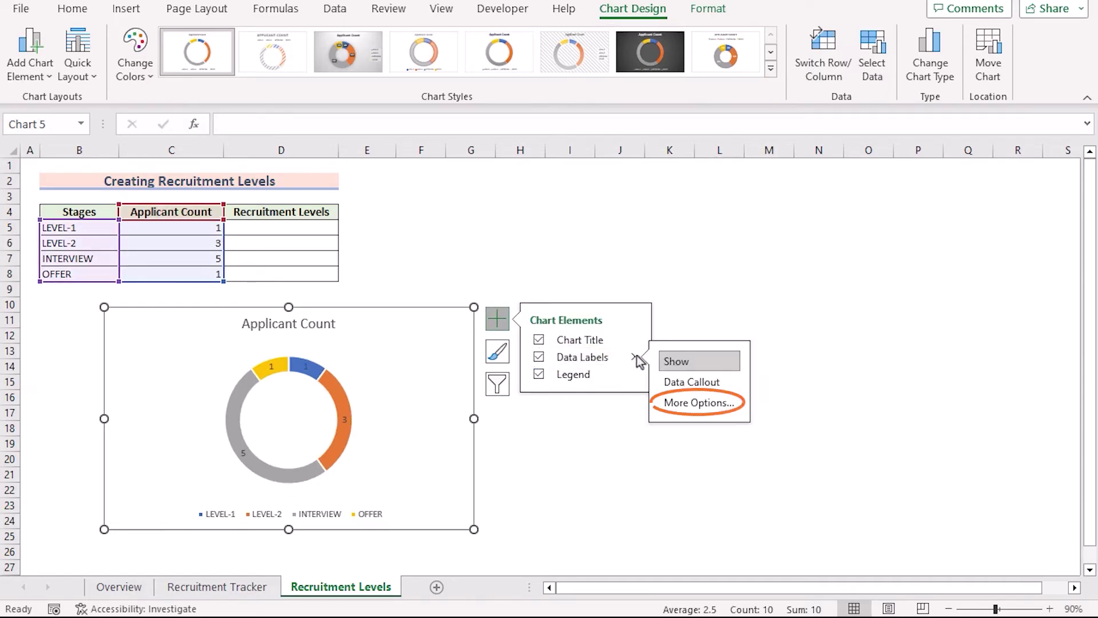
pyautogui.click(675, 407)
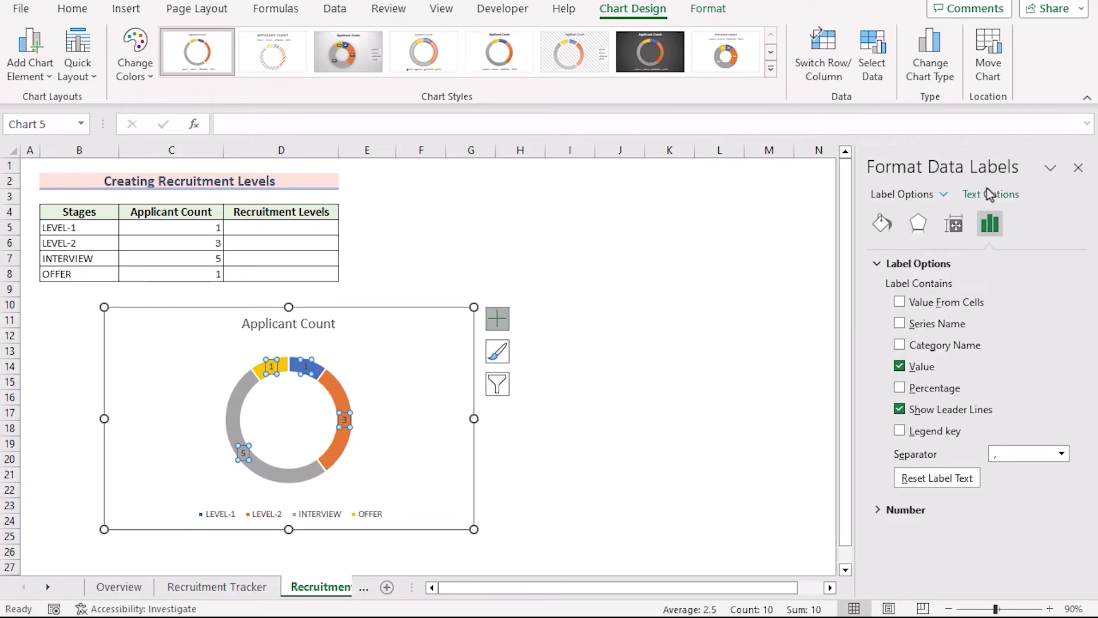
pyautogui.click(899, 388)
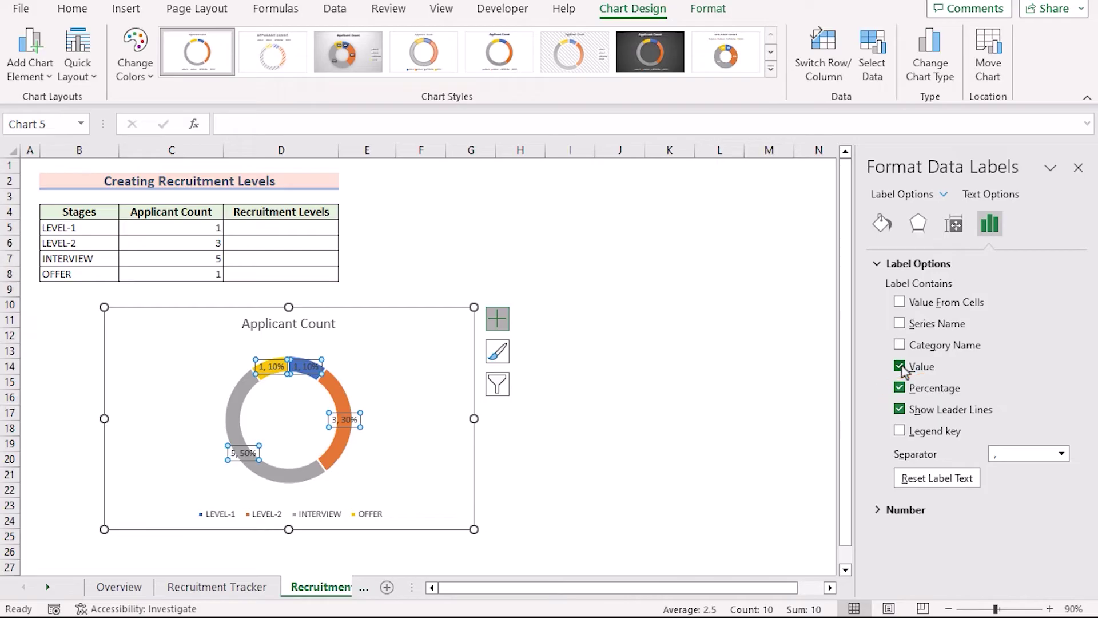
pyautogui.click(900, 367)
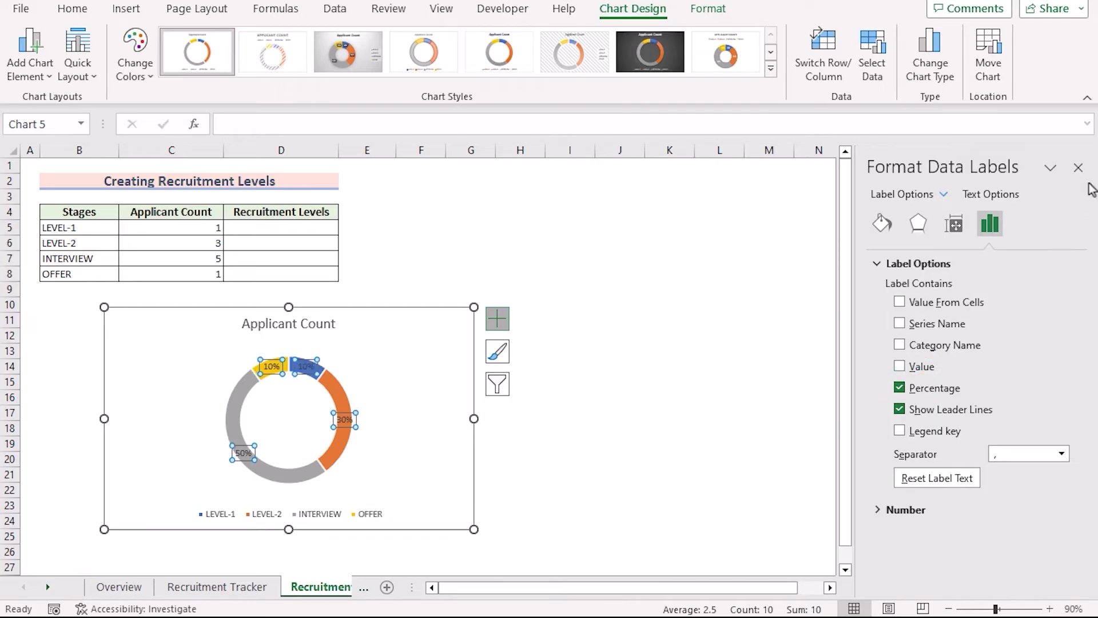
pyautogui.click(1078, 167)
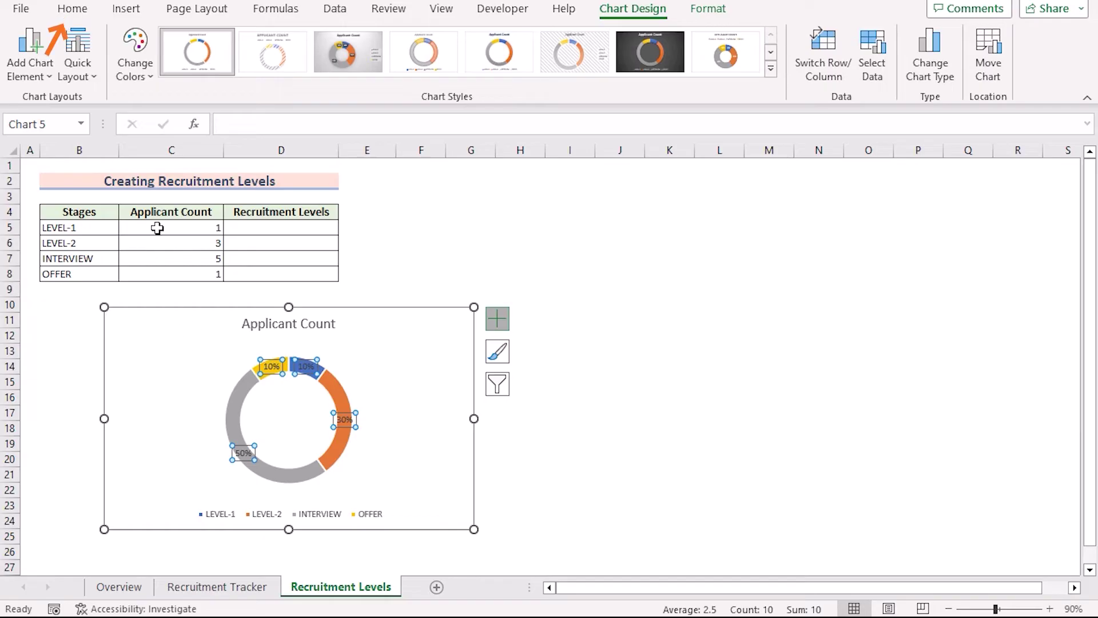
# Step: Make the data labels 12-point and nudge the chart slightly left under the table
pyautogui.click(72, 9)
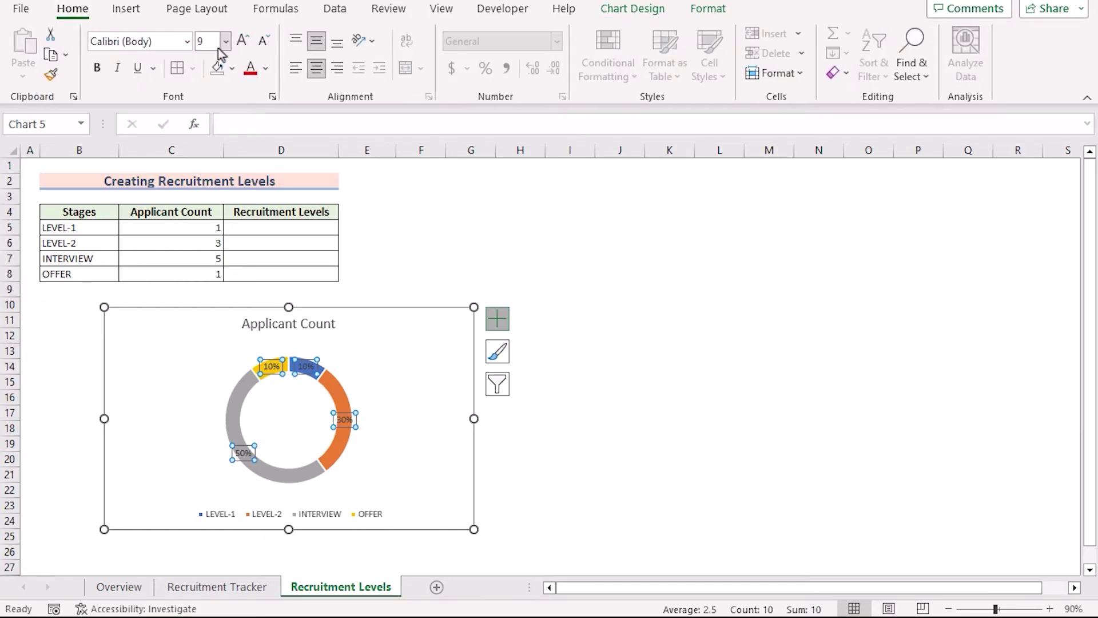
pyautogui.click(227, 41)
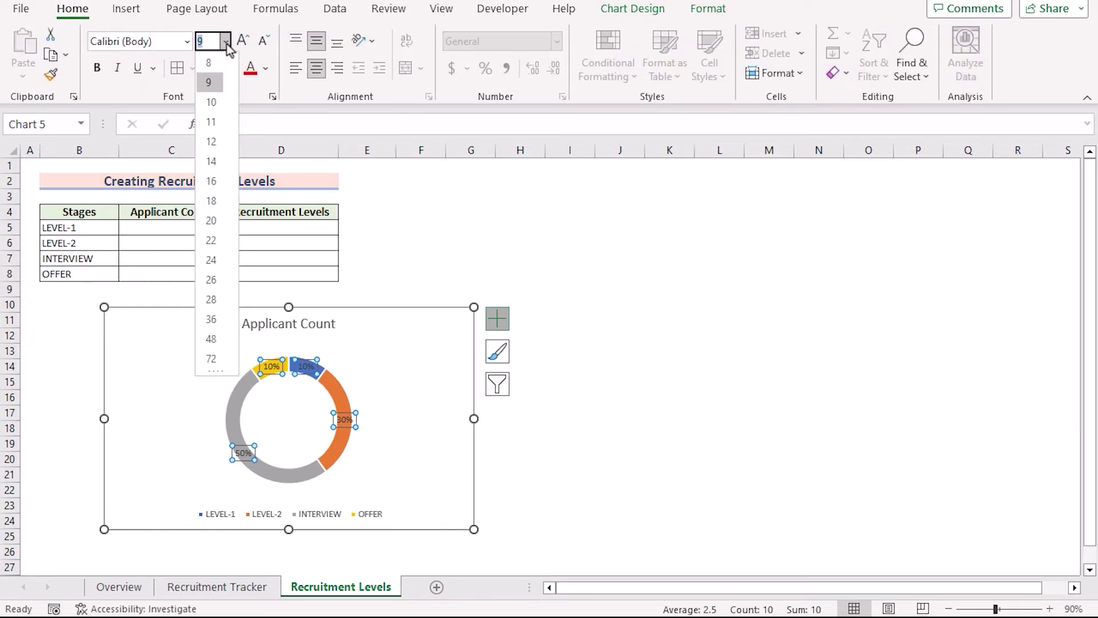
pyautogui.click(211, 142)
pyautogui.click(624, 305)
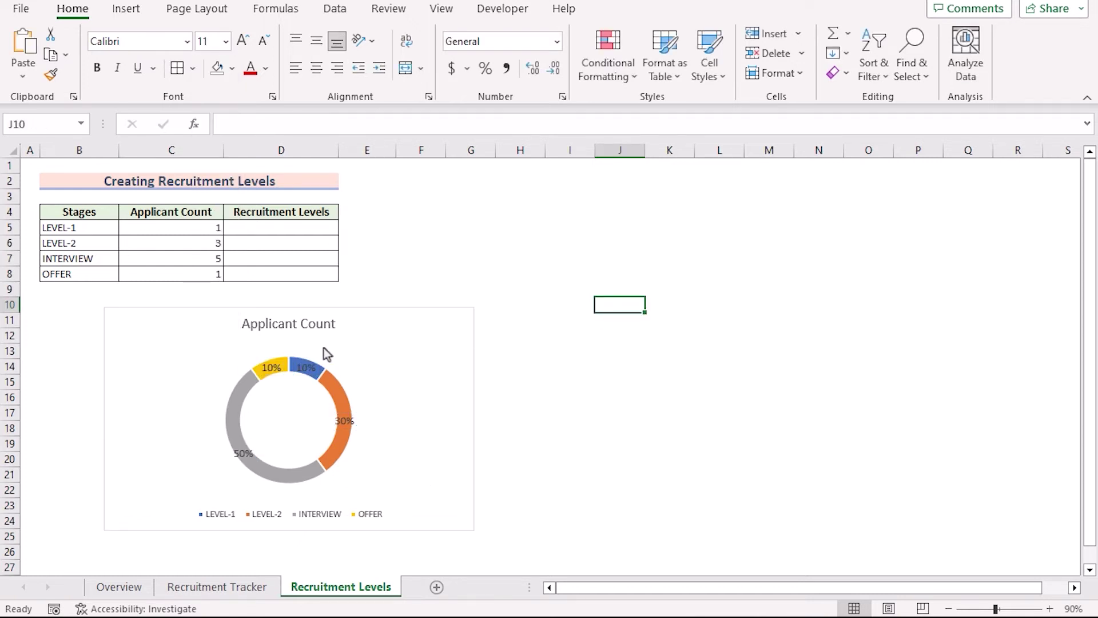
pyautogui.moveTo(371, 318); pyautogui.dragTo(340, 321)
pyautogui.click(258, 227)
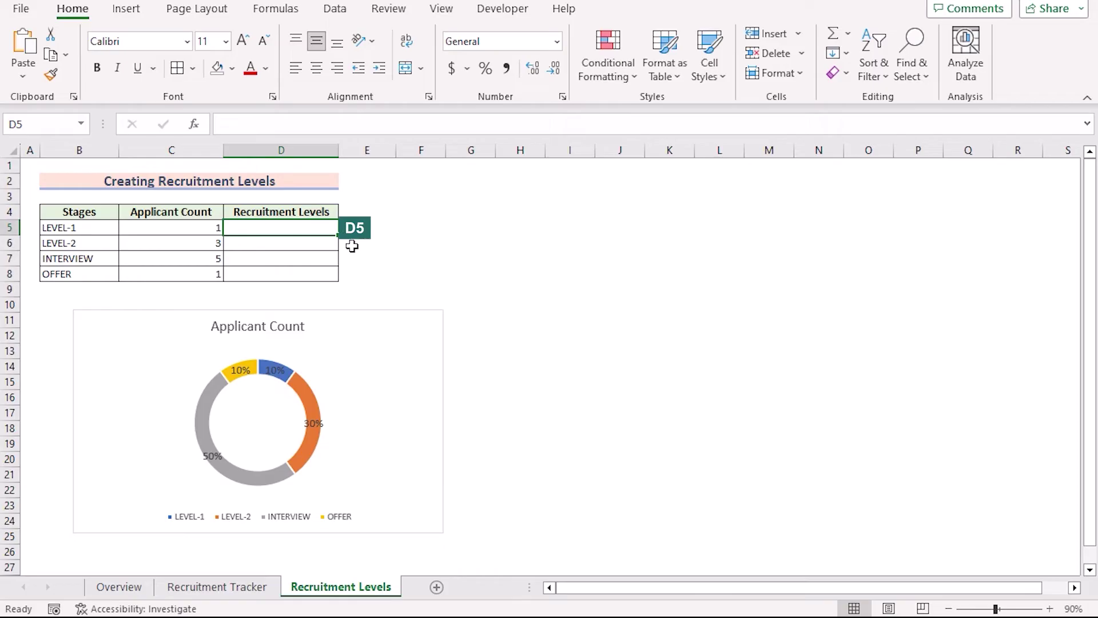
# Step: Enter =SUM(C5:$C$8) in D5 and fill it down to D8, giving 10, 9, 6 and 1
pyautogui.write('=SUM')
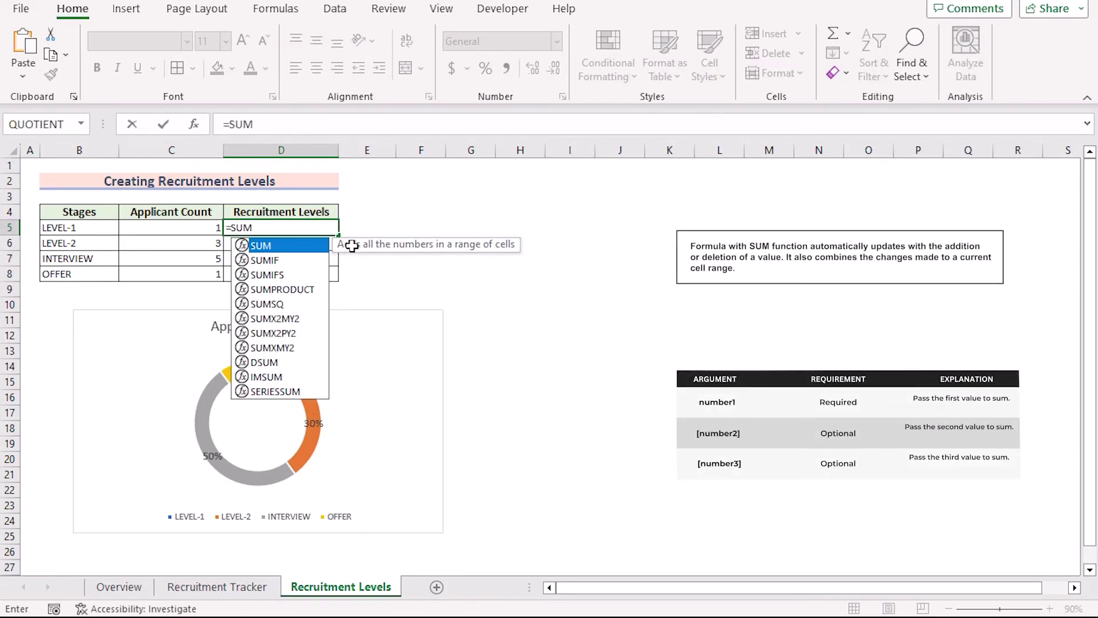
pyautogui.write('(')
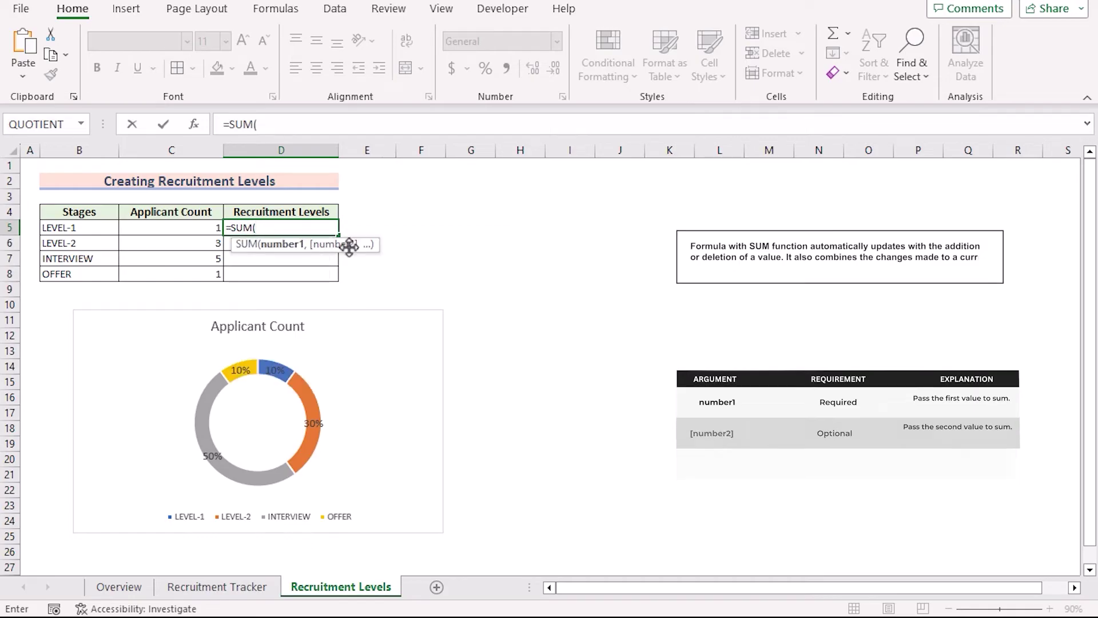
pyautogui.click(160, 228)
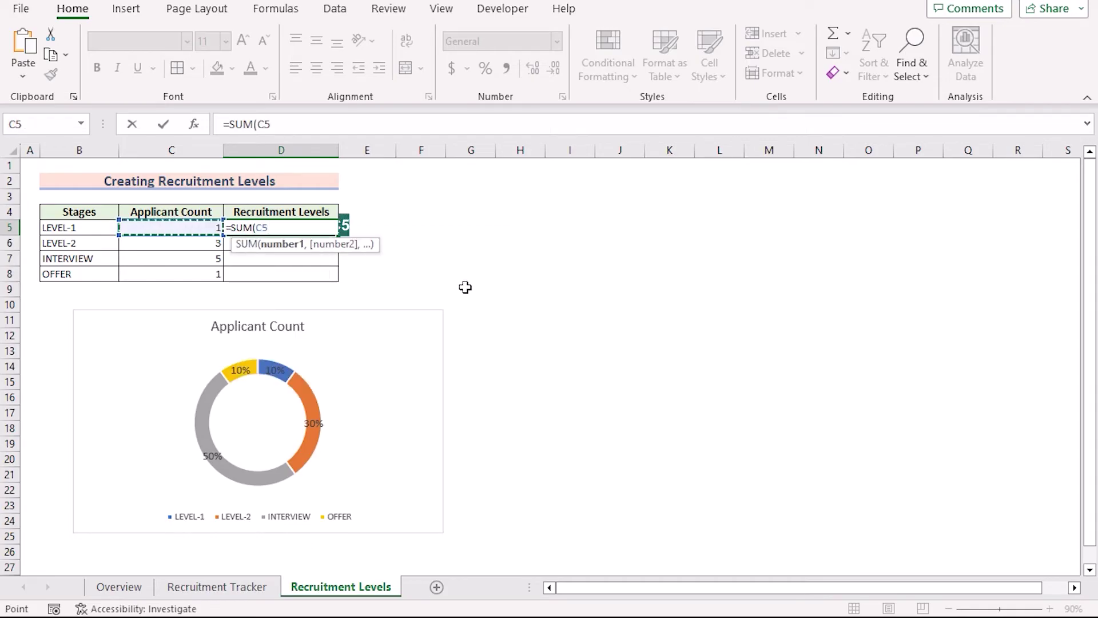
pyautogui.write(':C')
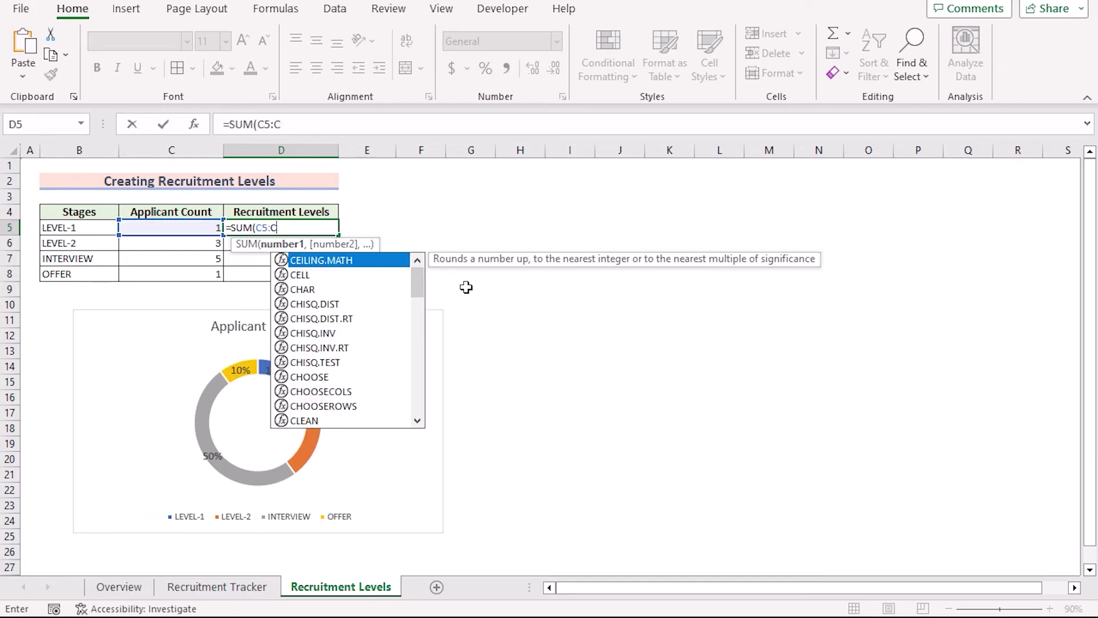
pyautogui.write('8')
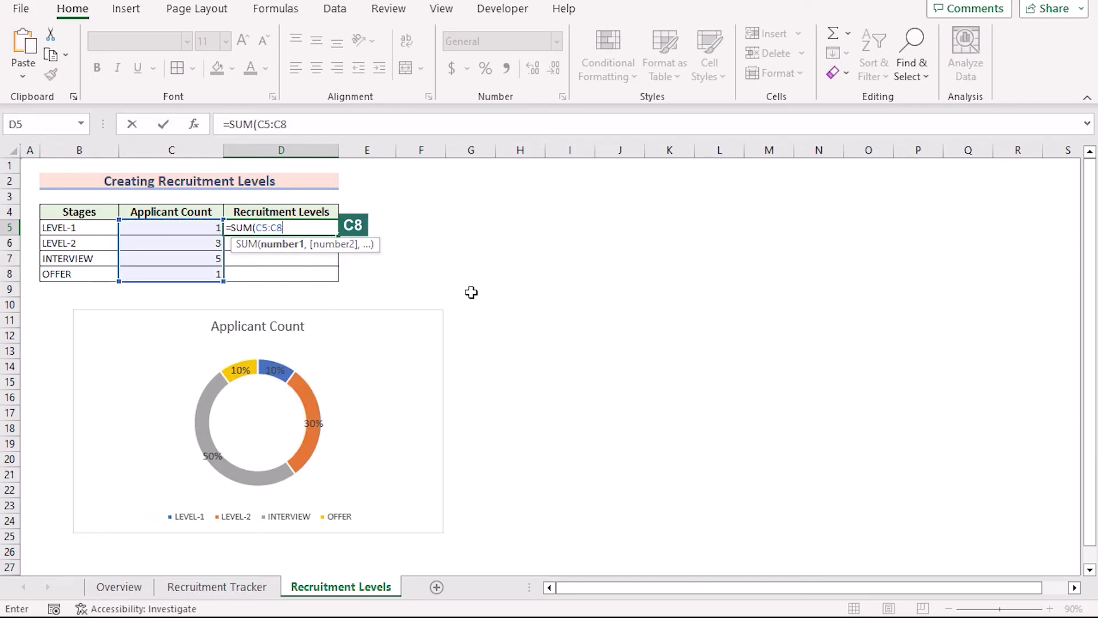
pyautogui.click(279, 124)
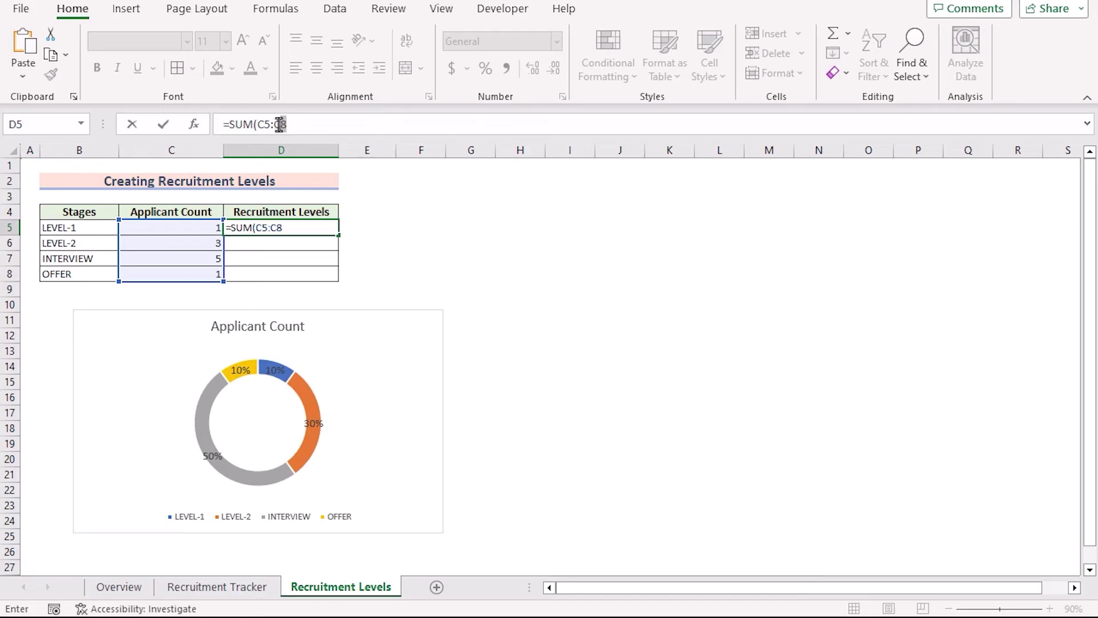
pyautogui.press('F4')
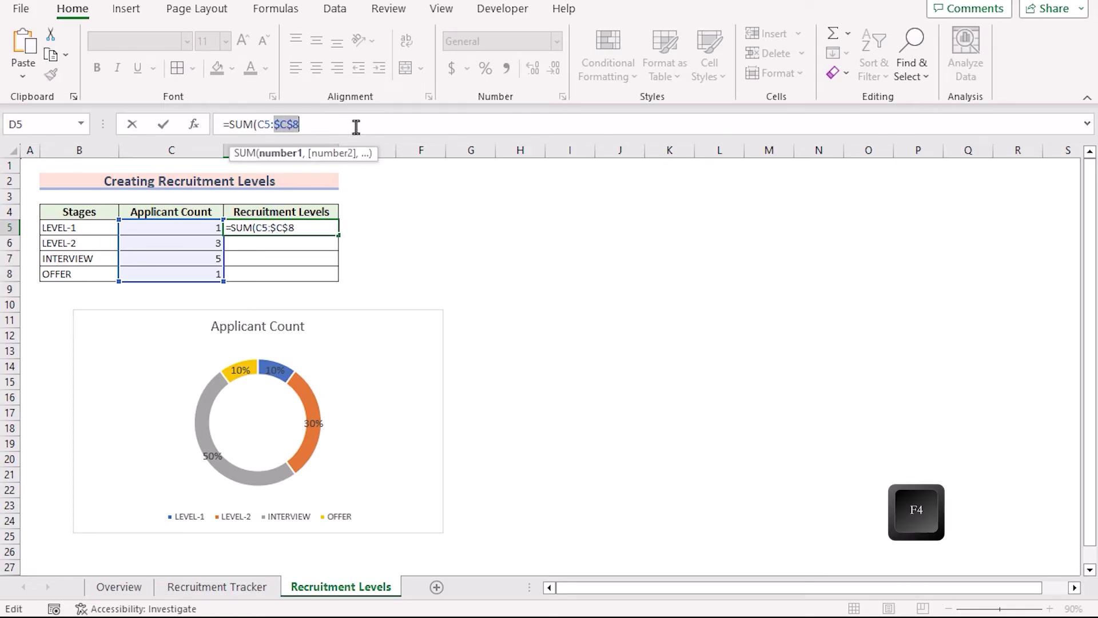
pyautogui.press('Return')
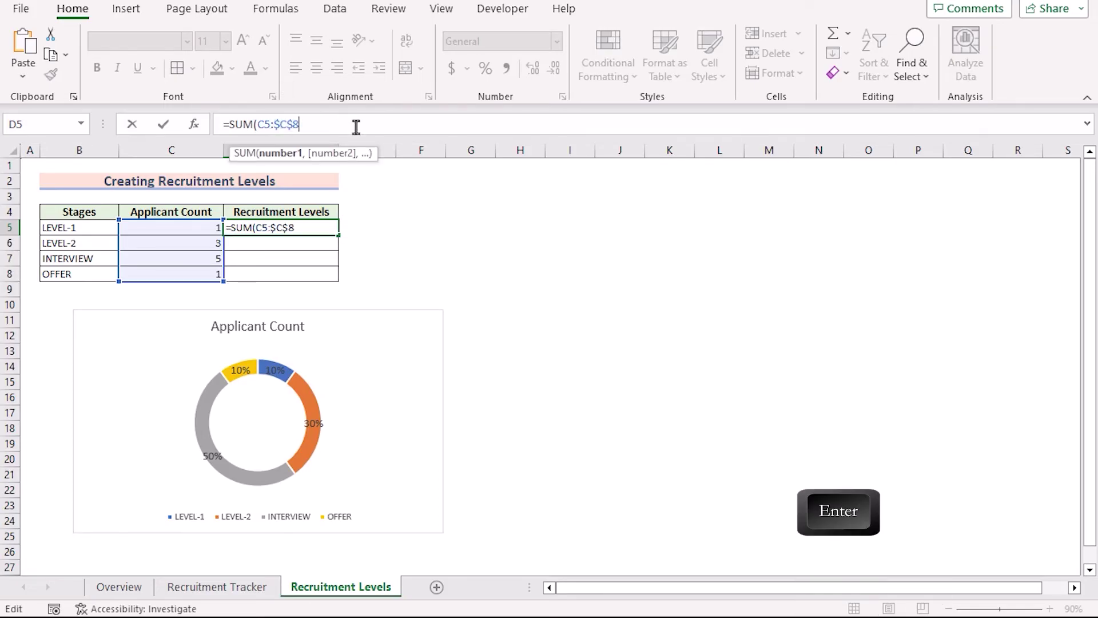
pyautogui.click(335, 229)
pyautogui.moveTo(339, 236); pyautogui.dragTo(340, 280)
pyautogui.click(564, 243)
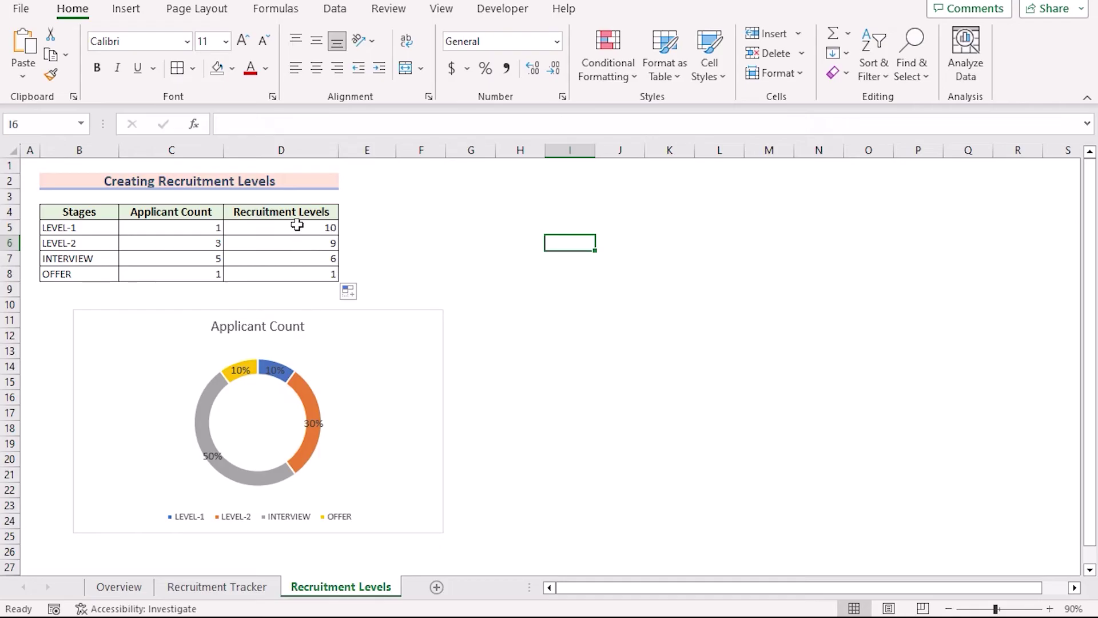
# Step: Select the Recruitment Levels cells D4:D8 together with the Stages cells B4:B8
pyautogui.click(293, 213)
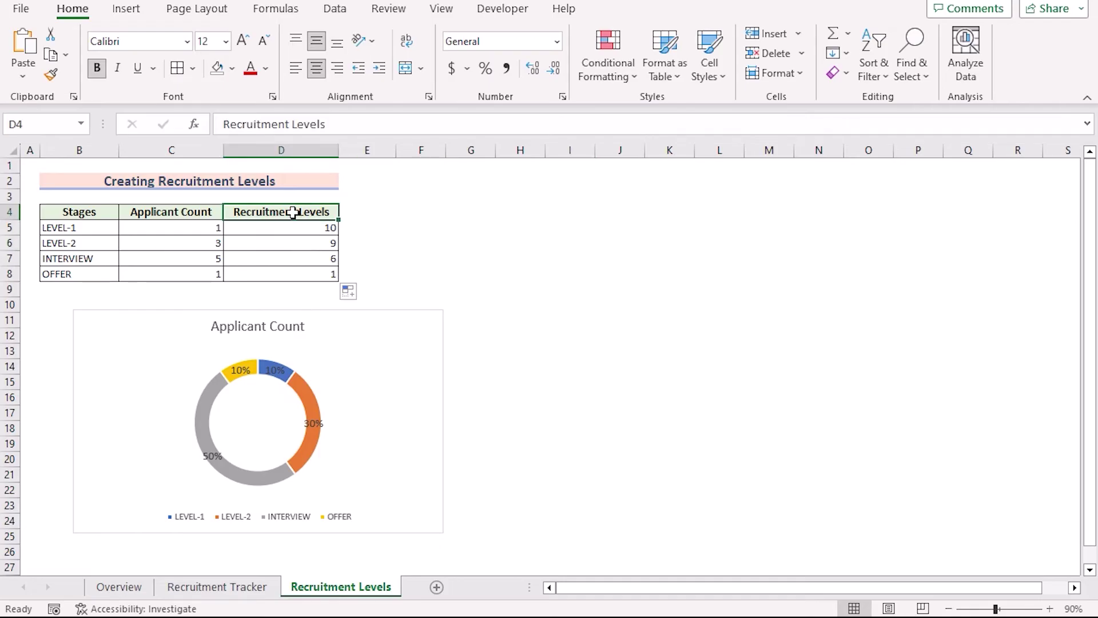
pyautogui.keyDown('shift'); pyautogui.click(286, 273); pyautogui.keyUp('shift')
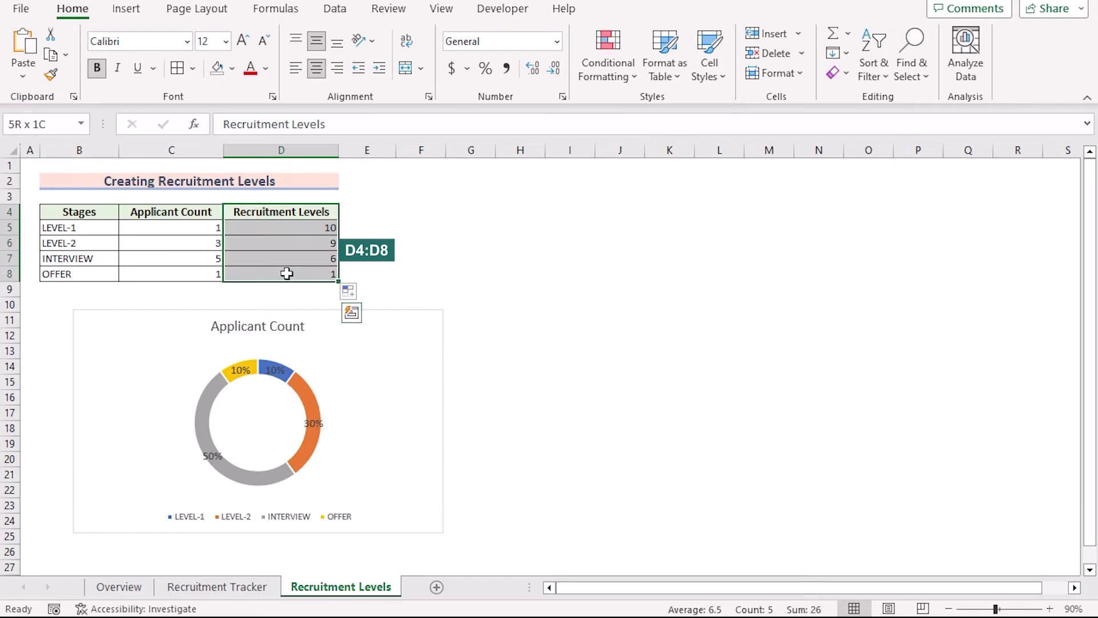
pyautogui.press('ctrl')
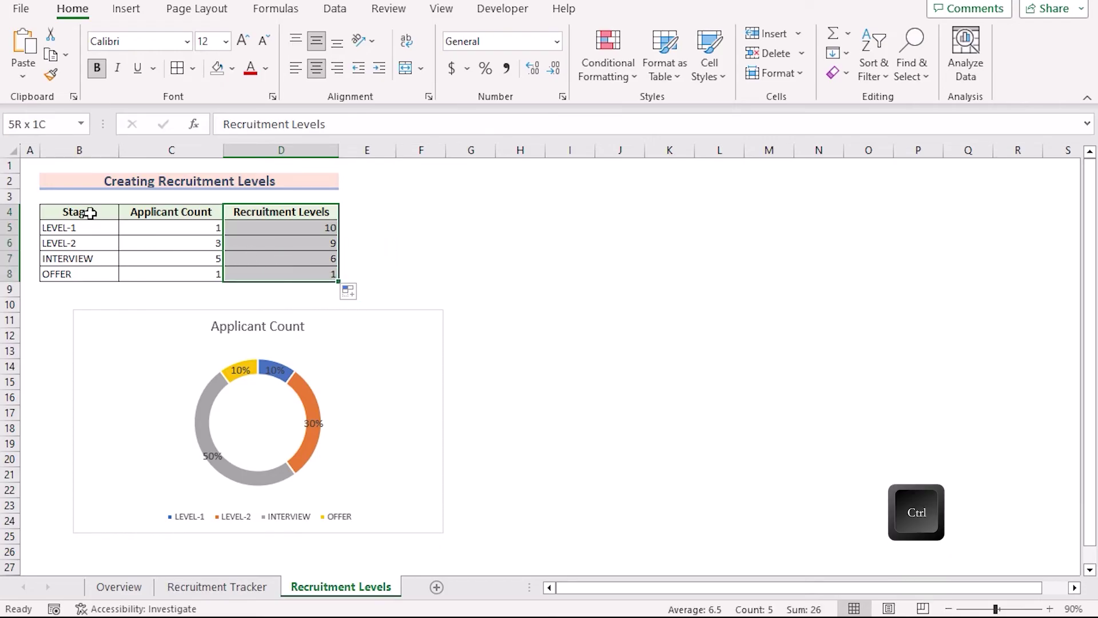
pyautogui.moveTo(80, 213); pyautogui.dragTo(76, 274)
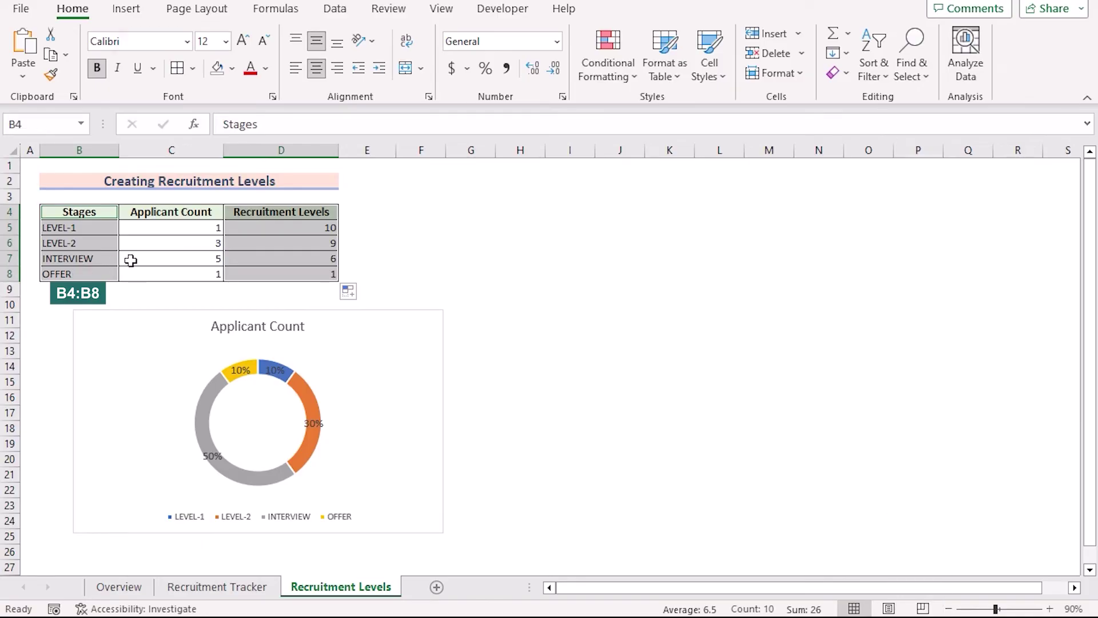
# Step: Insert a funnel chart titled Recruitment Levels, placed to the right of the doughnut
pyautogui.click(126, 9)
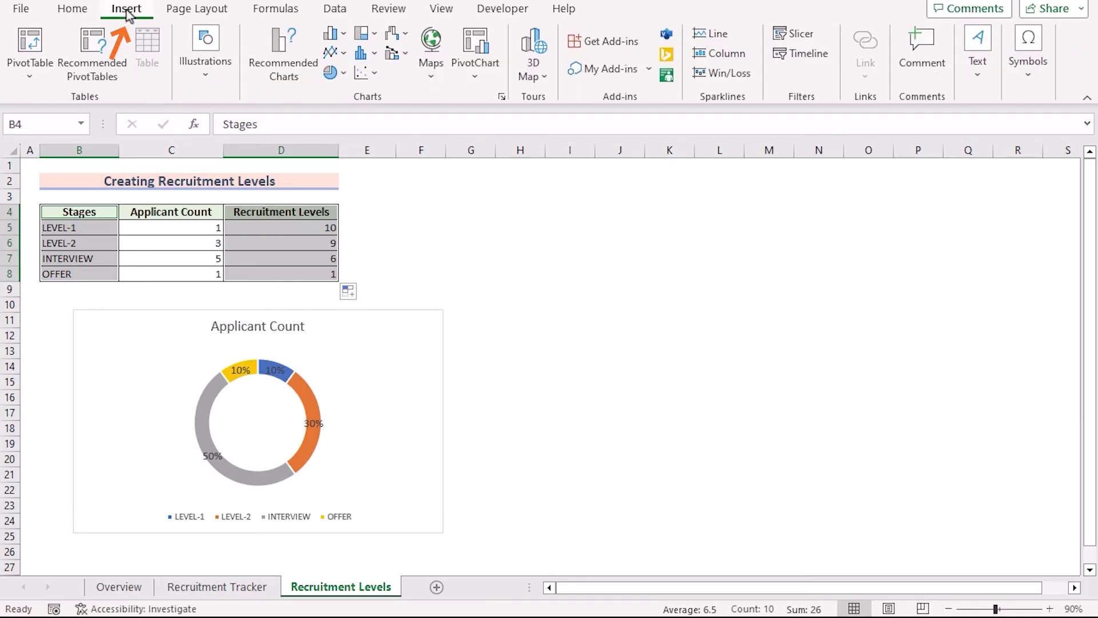
pyautogui.click(405, 38)
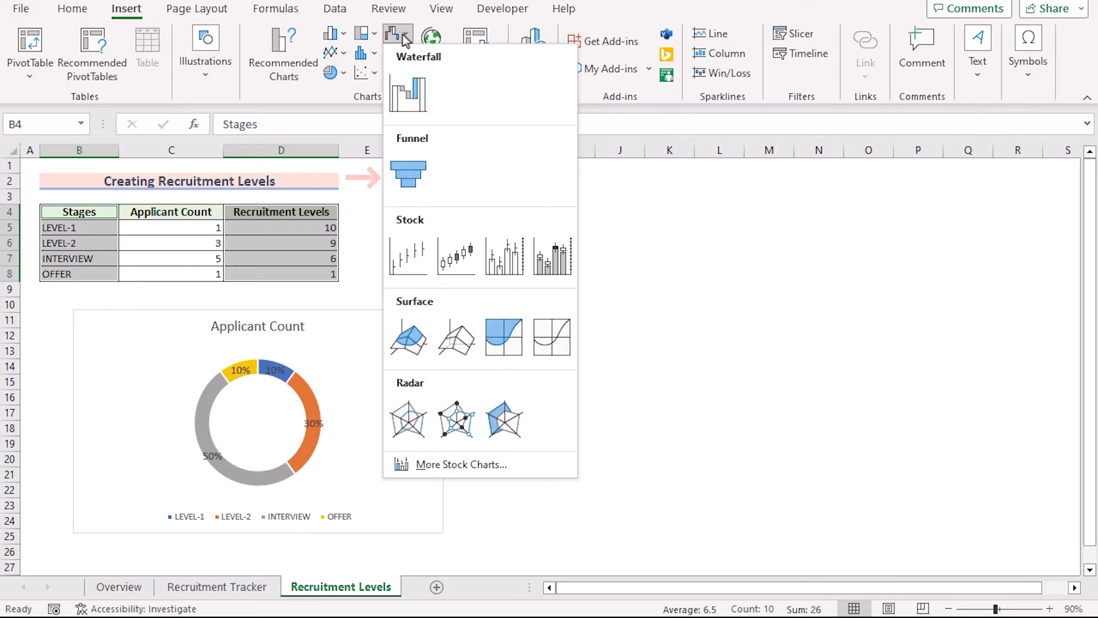
pyautogui.click(414, 175)
pyautogui.moveTo(606, 258); pyautogui.dragTo(716, 298)
pyautogui.click(690, 311)
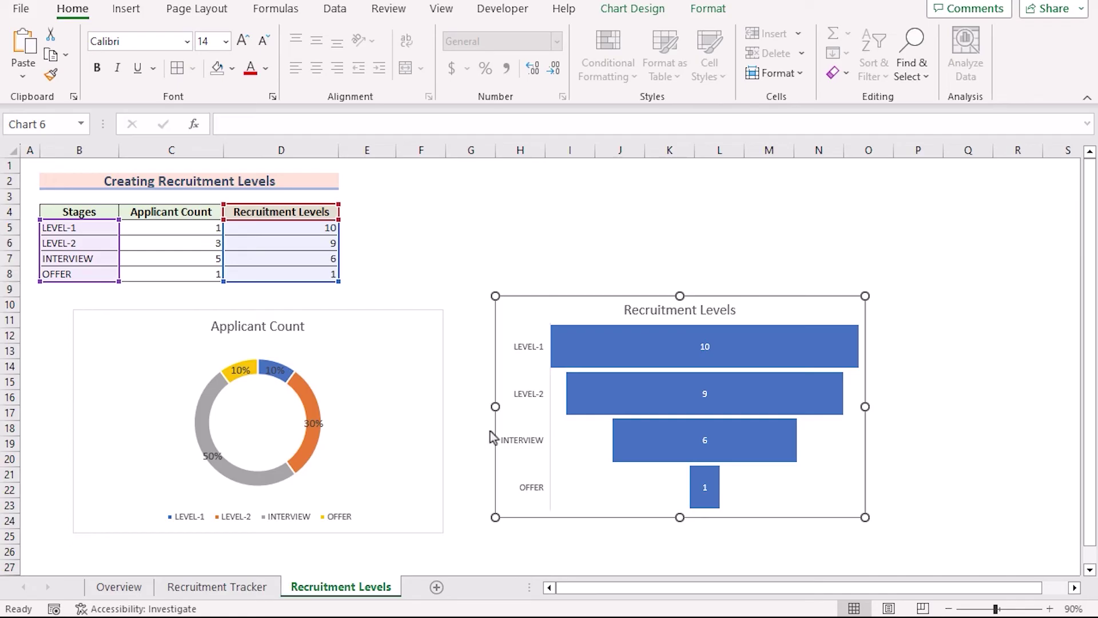
pyautogui.click(706, 301)
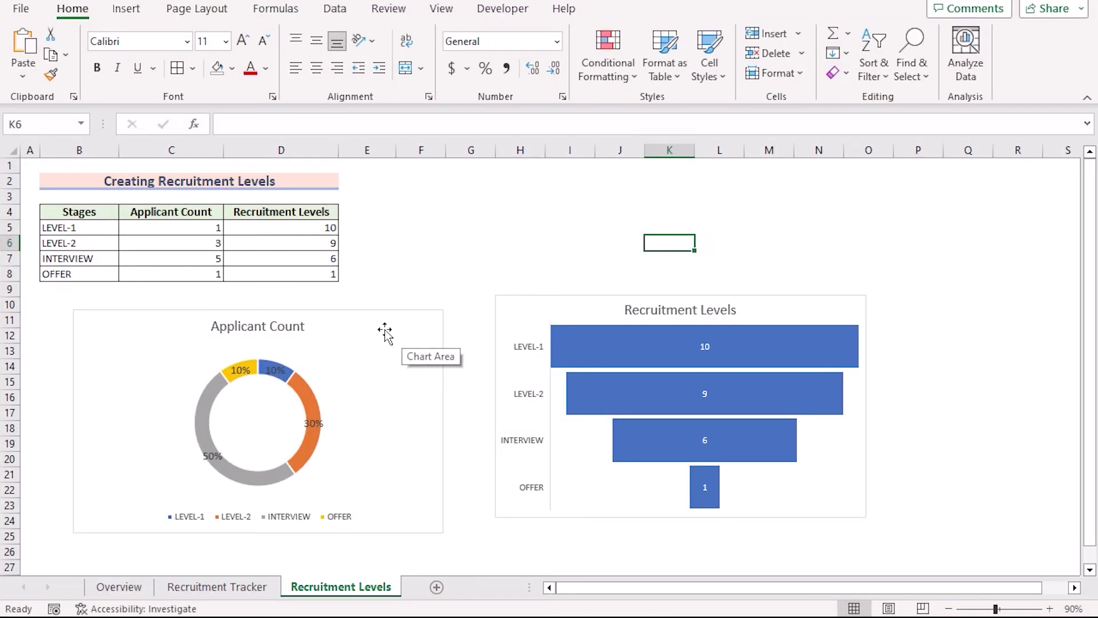
# Step: Give the Applicant Count doughnut chart no fill and no outline
pyautogui.click(383, 330)
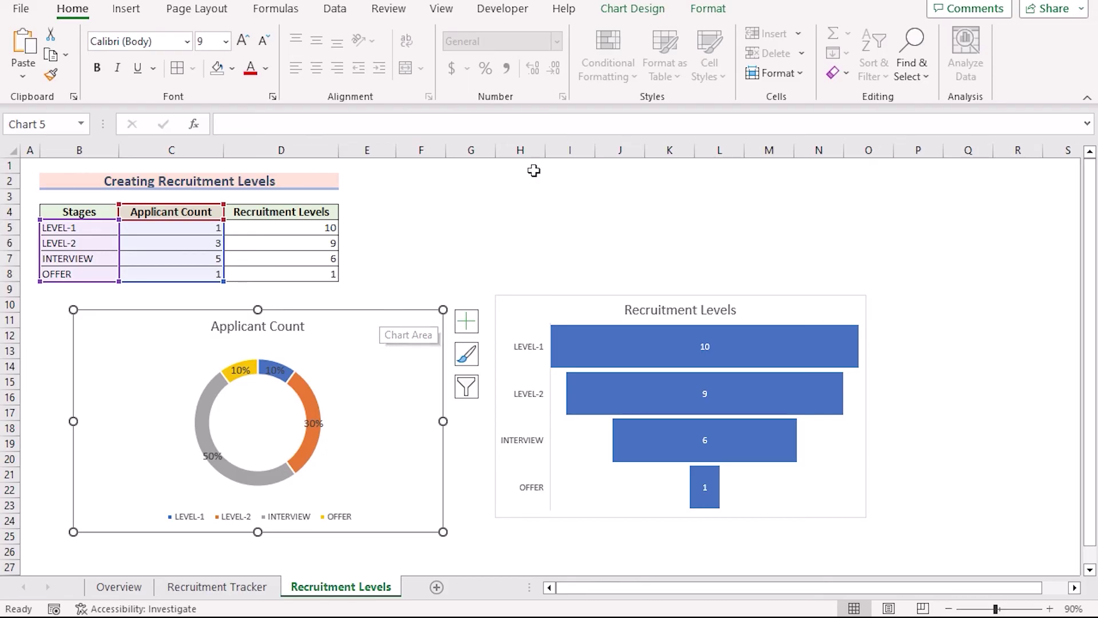
pyautogui.click(708, 10)
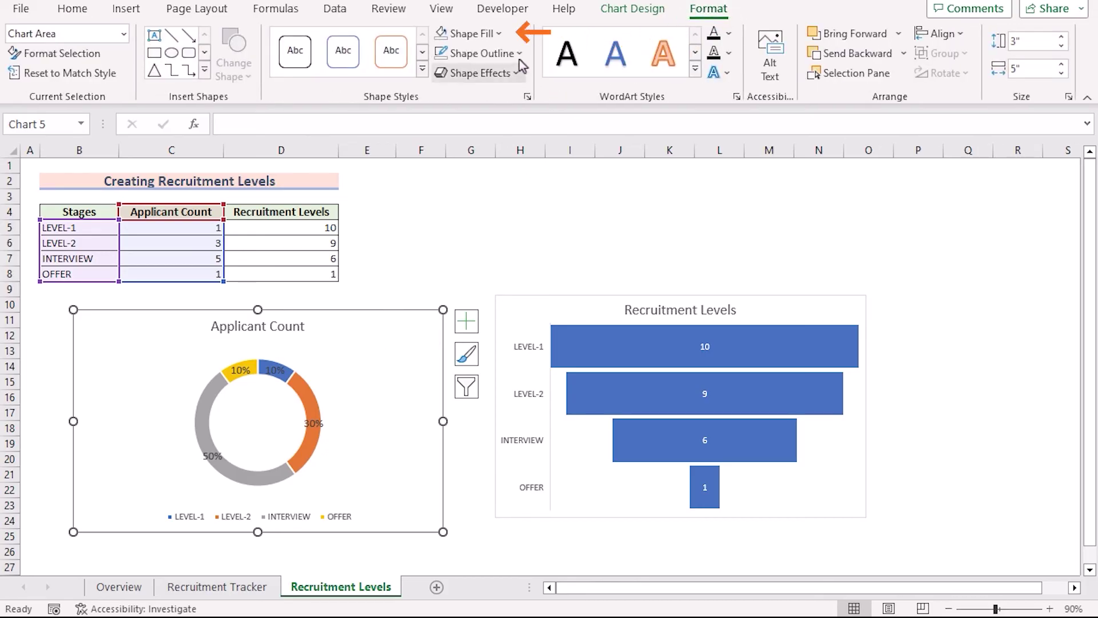
pyautogui.click(470, 33)
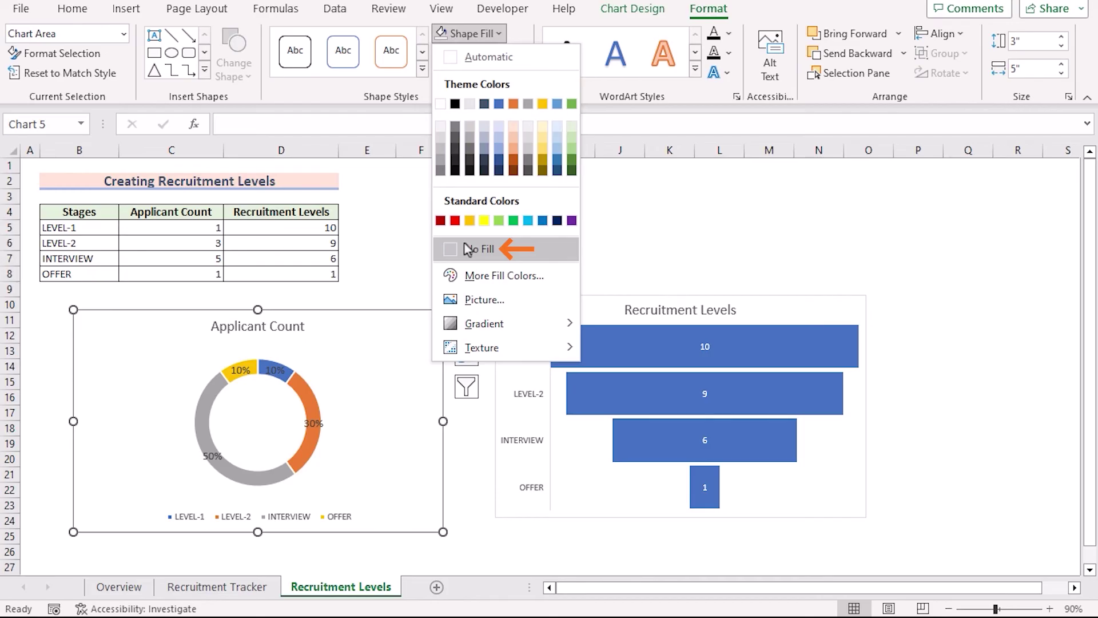
pyautogui.click(465, 247)
pyautogui.click(519, 54)
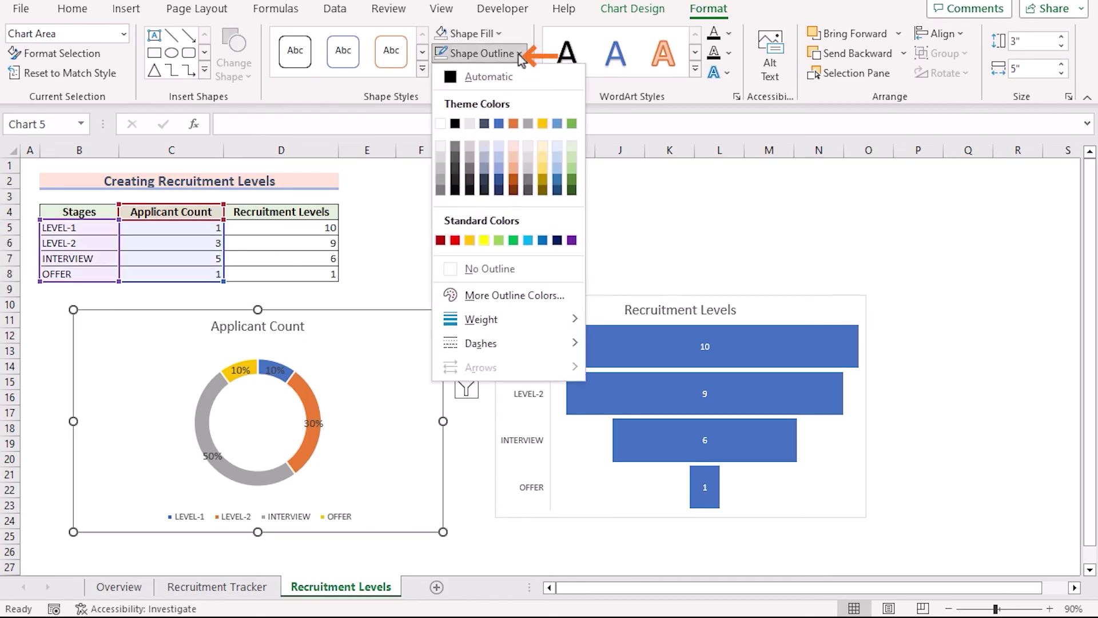
pyautogui.click(478, 269)
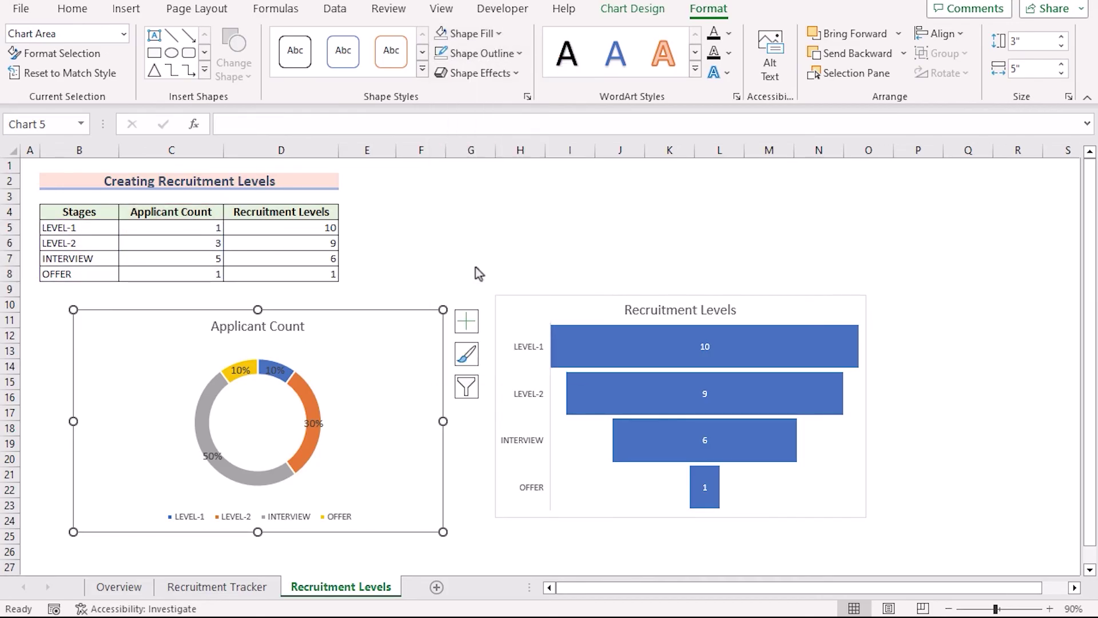
# Step: Give the Recruitment Levels funnel chart no fill and no outline
pyautogui.click(550, 298)
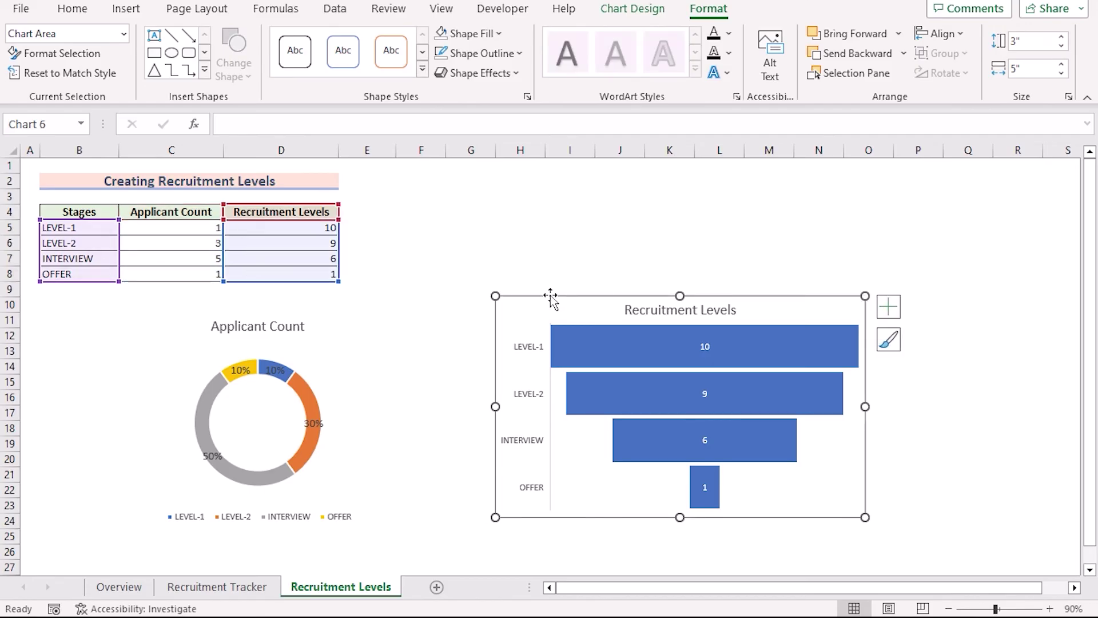
pyautogui.click(501, 34)
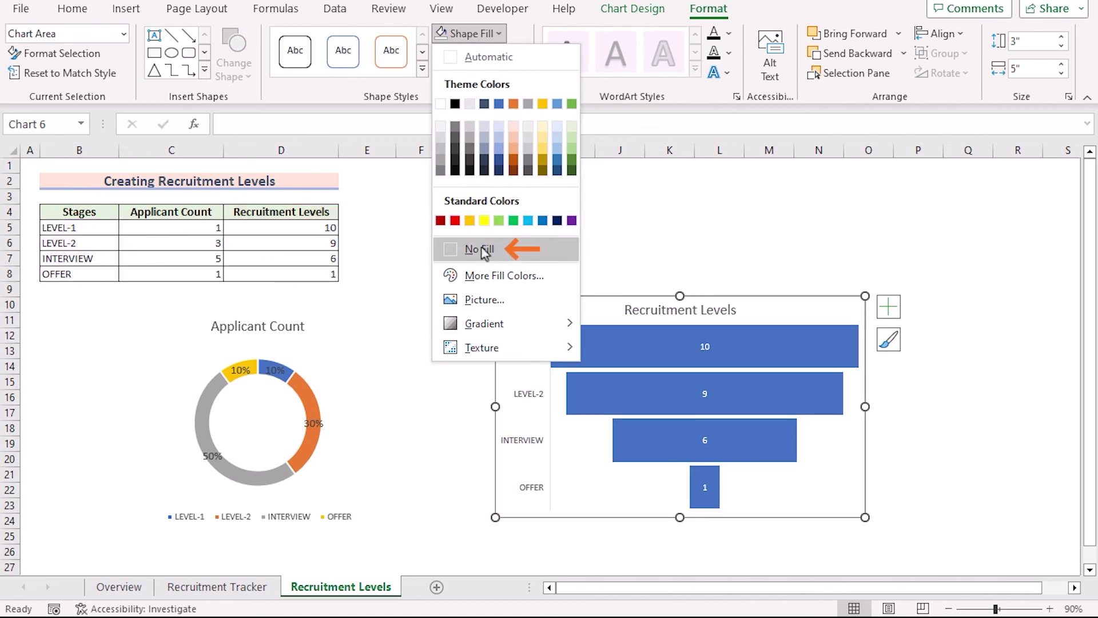
pyautogui.click(484, 250)
pyautogui.click(482, 53)
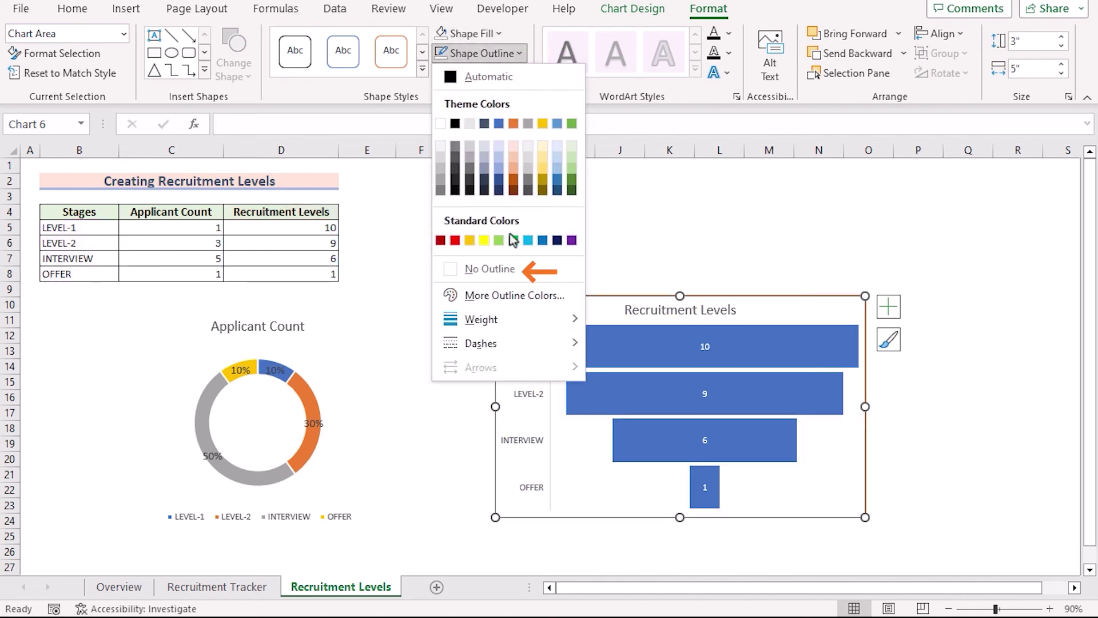
pyautogui.click(497, 269)
pyautogui.click(606, 243)
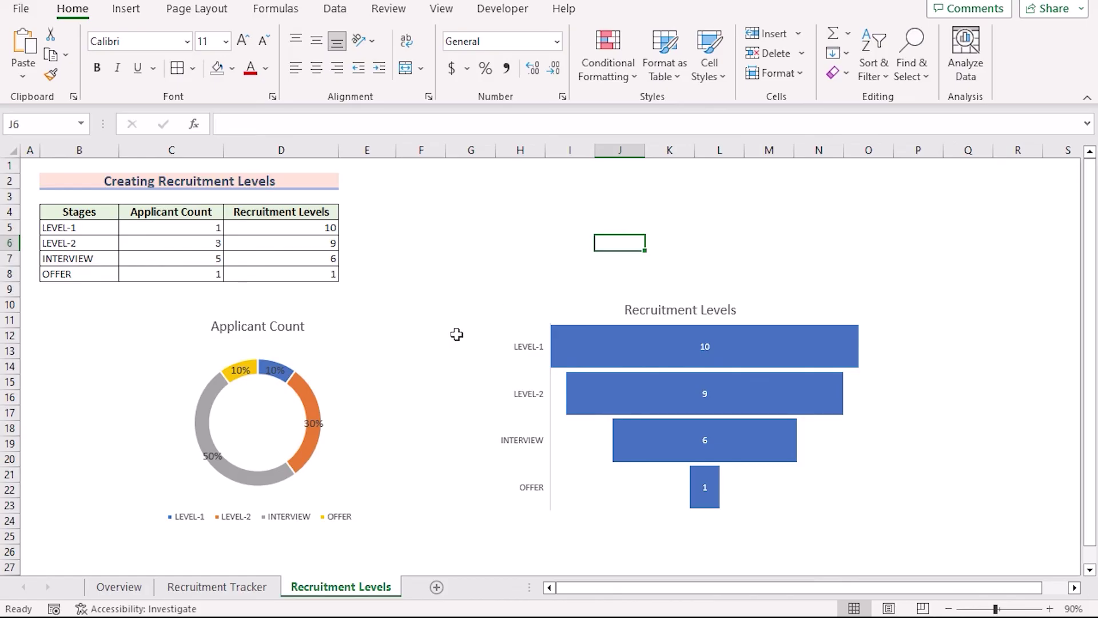
pyautogui.click(329, 403)
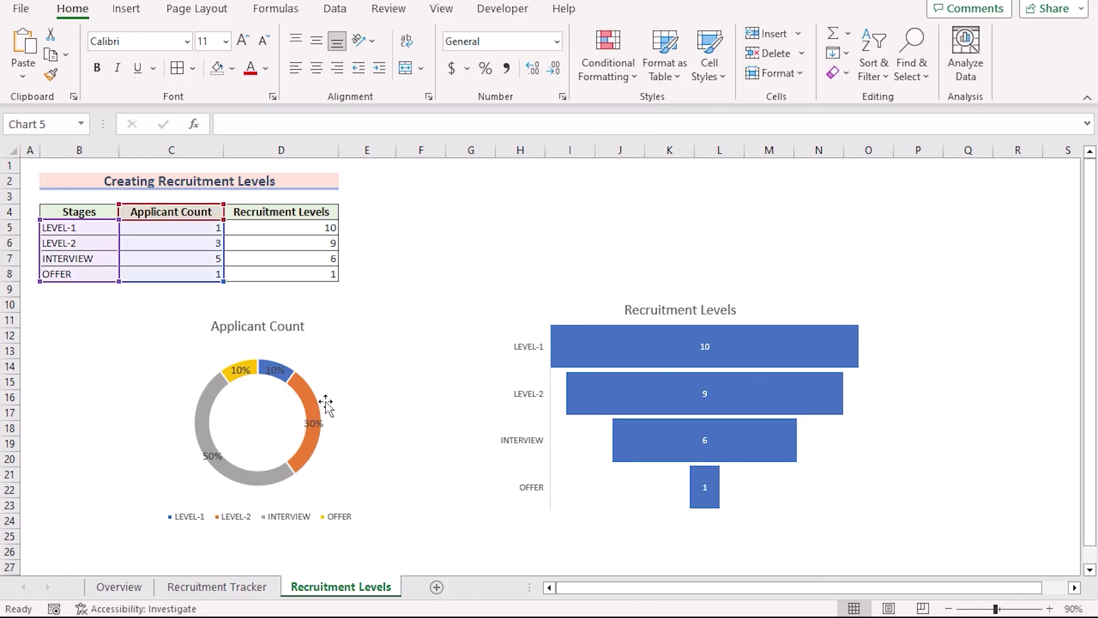
# Step: Copy both charts onto the Recruitment Tracker sheet and shrink them to fit the header area
pyautogui.click(649, 330)
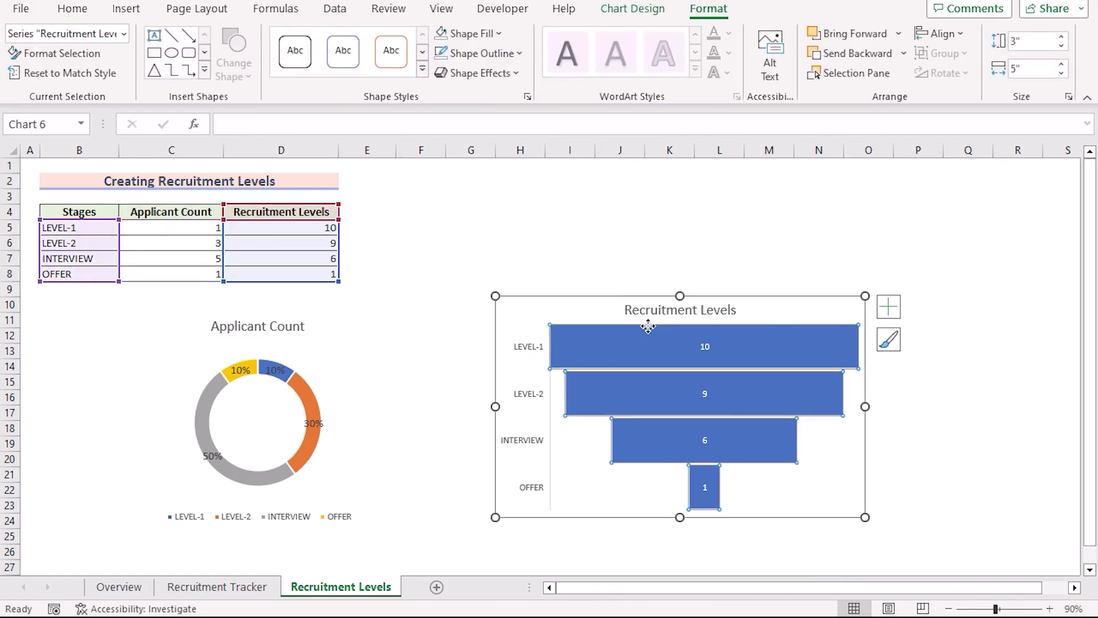
pyautogui.keyDown('ctrl'); pyautogui.click(286, 371); pyautogui.keyUp('ctrl')
pyautogui.hotkey('ctrl', 'c')
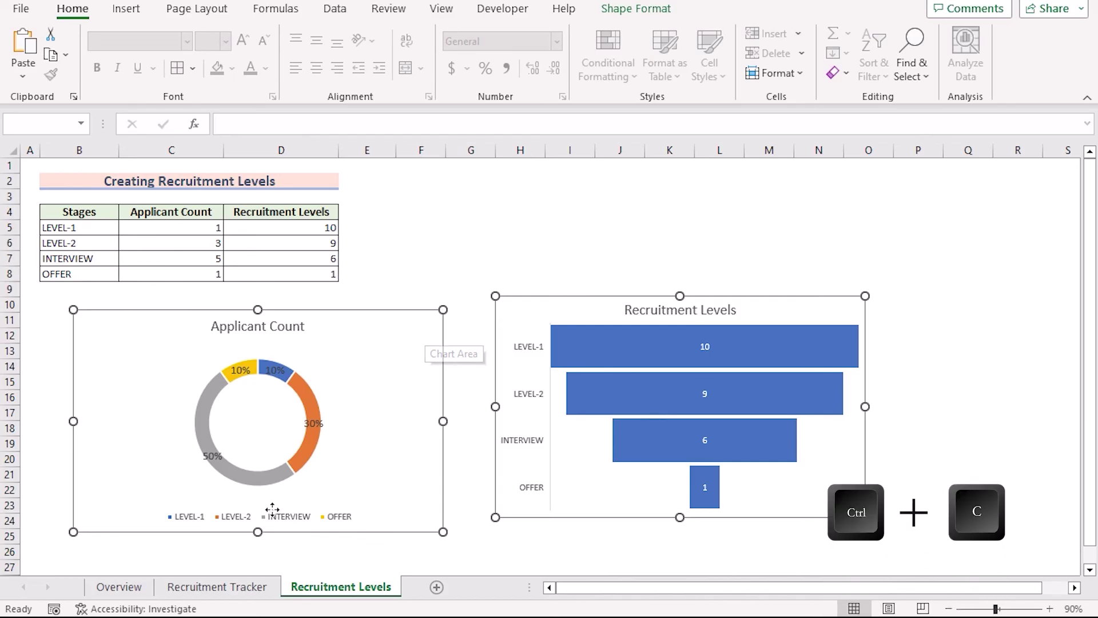
pyautogui.click(217, 587)
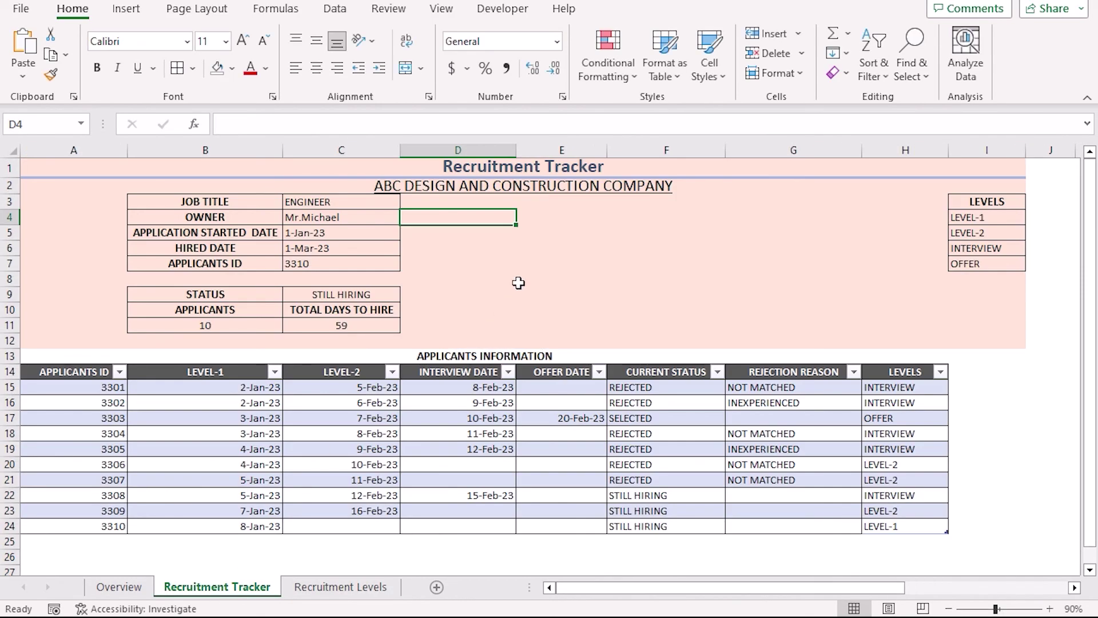
pyautogui.hotkey('ctrl', 'v')
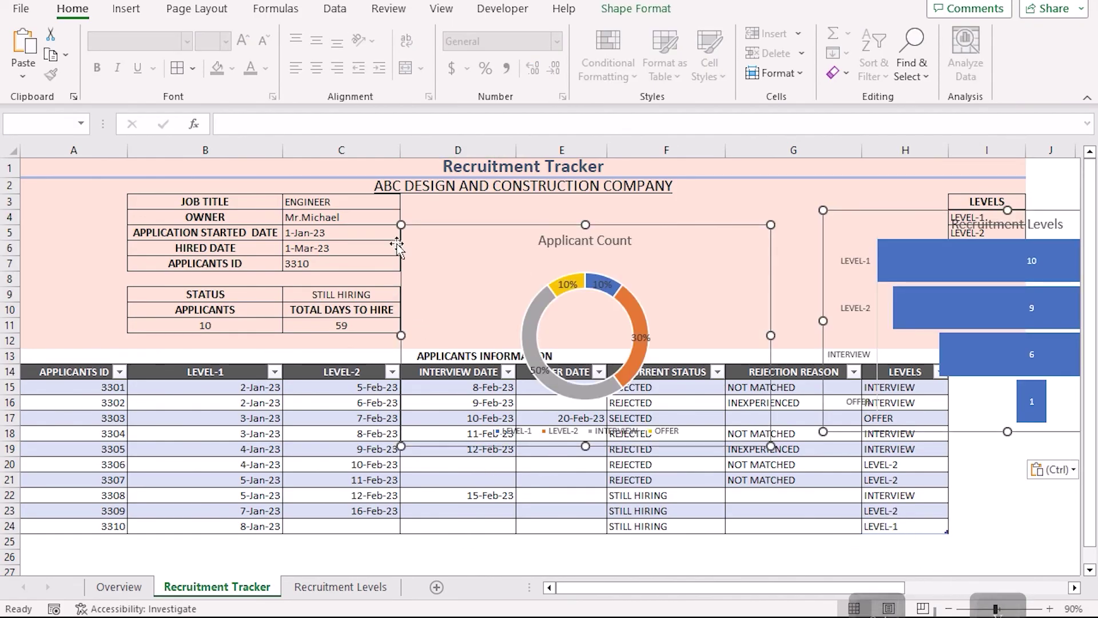
pyautogui.moveTo(402, 225); pyautogui.dragTo(400, 197)
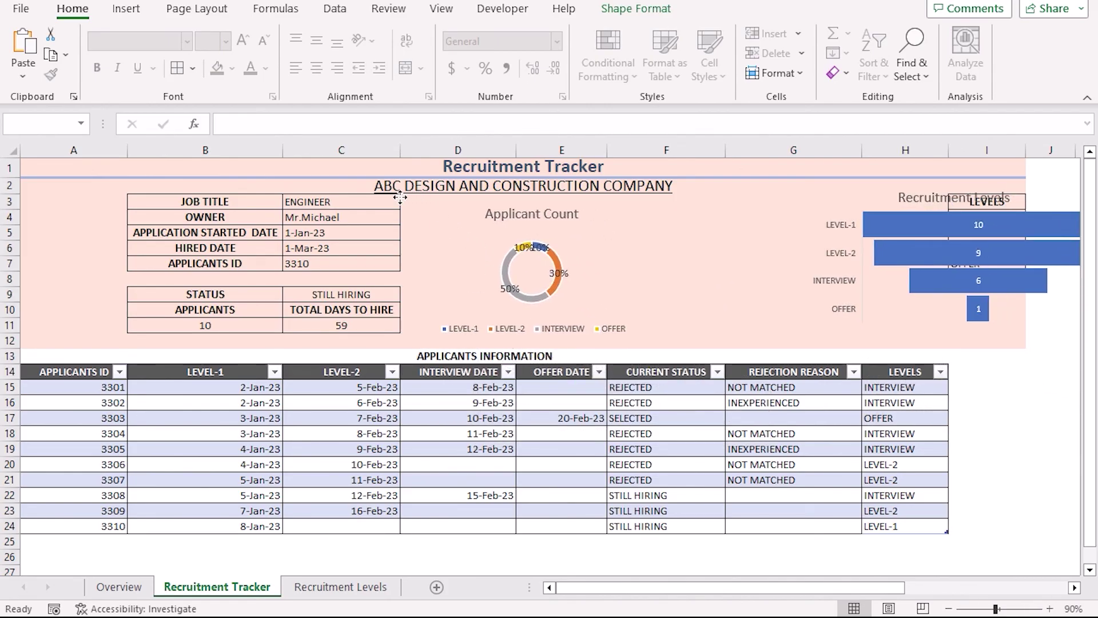
# Step: Move the funnel chart beside the LEVELS table and enlarge the doughnut chart
pyautogui.click(1005, 418)
pyautogui.click(922, 329)
pyautogui.moveTo(922, 329); pyautogui.dragTo(757, 340)
pyautogui.click(606, 315)
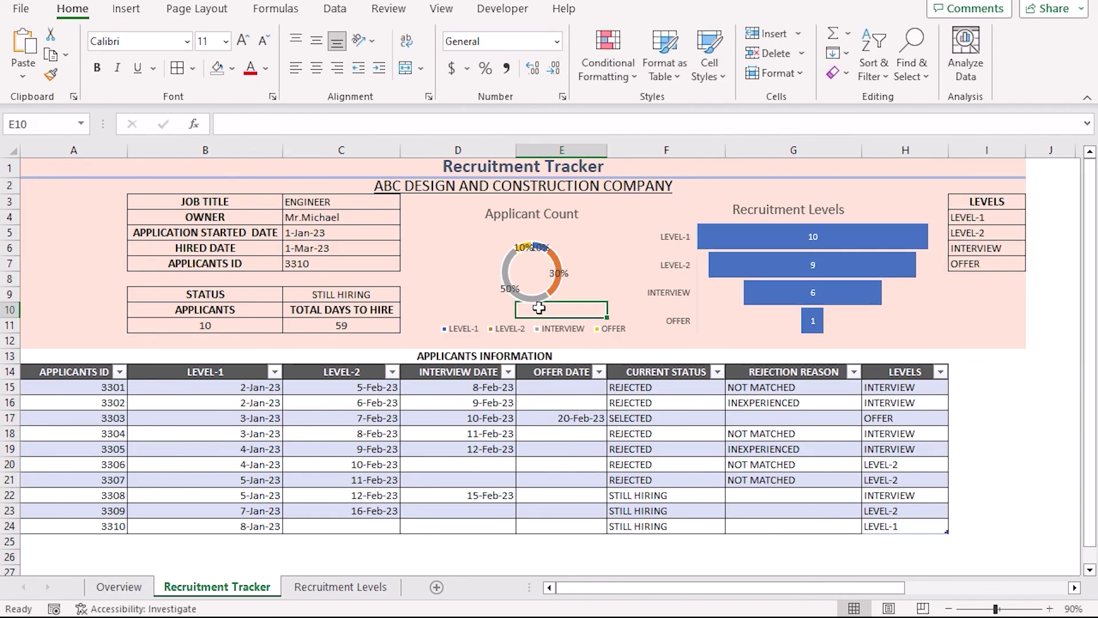
pyautogui.click(546, 329)
pyautogui.moveTo(383, 194); pyautogui.dragTo(355, 182)
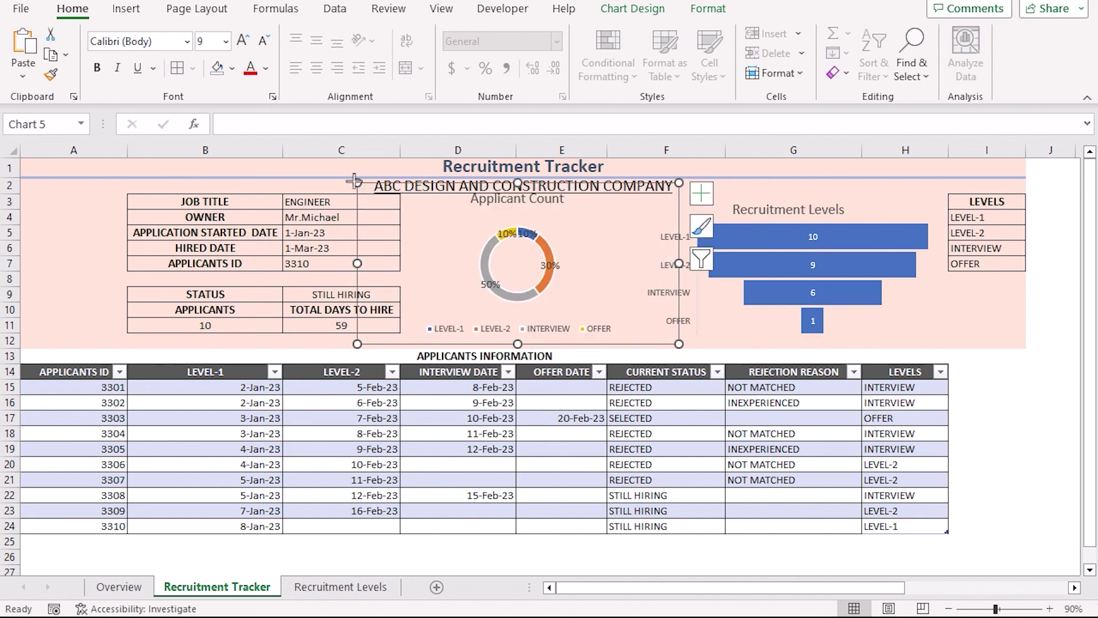
pyautogui.moveTo(610, 343); pyautogui.dragTo(615, 349)
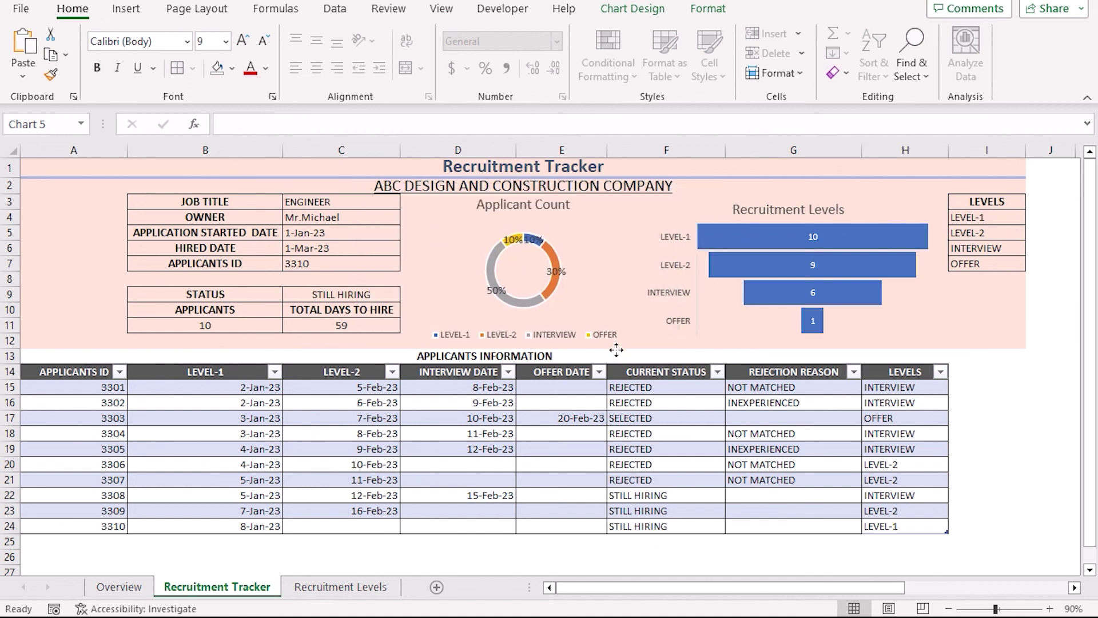
pyautogui.moveTo(685, 350); pyautogui.dragTo(695, 356)
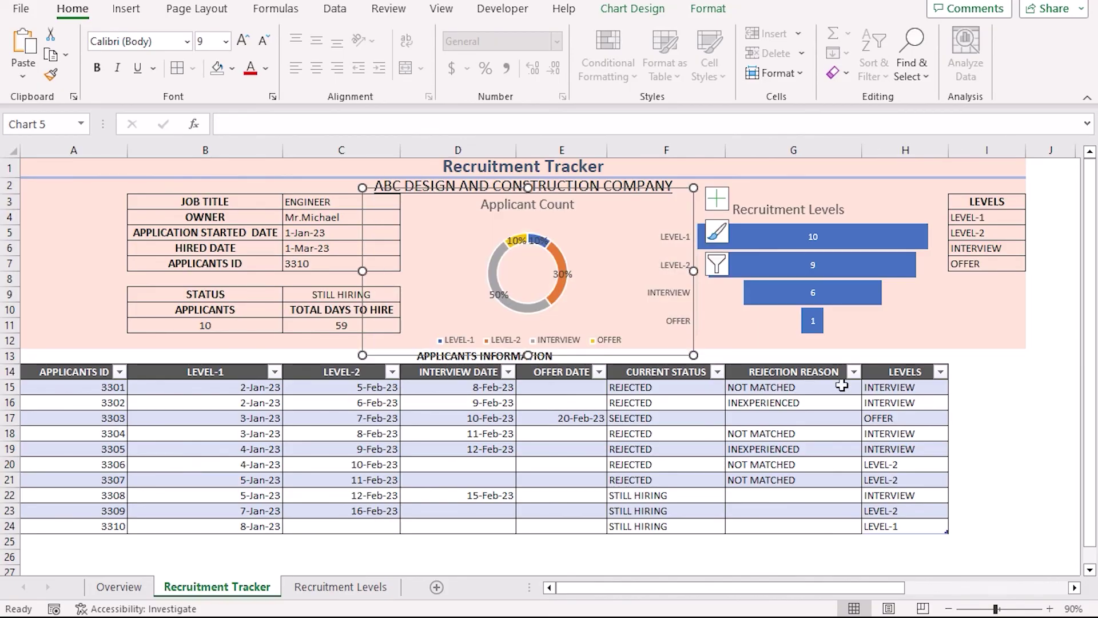